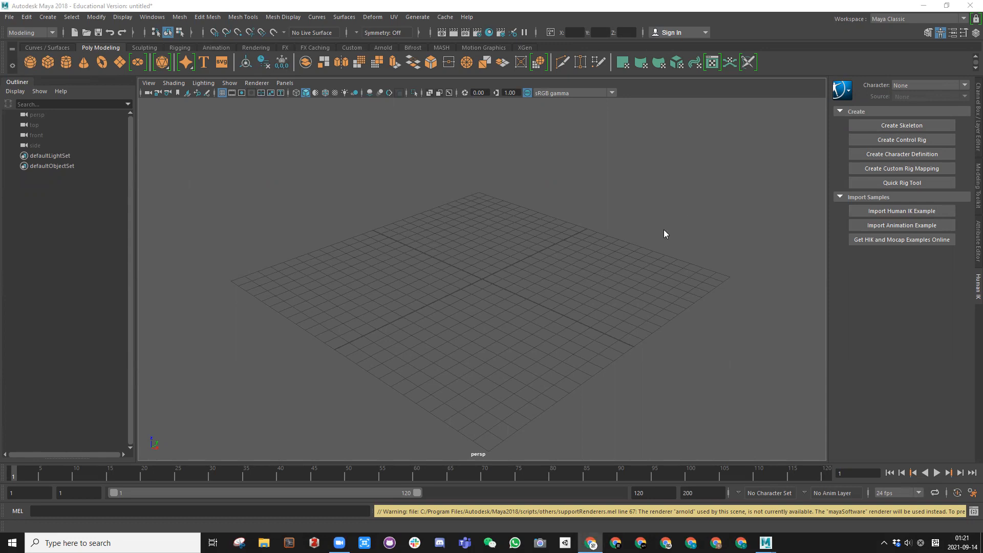
key("alt+Tab")
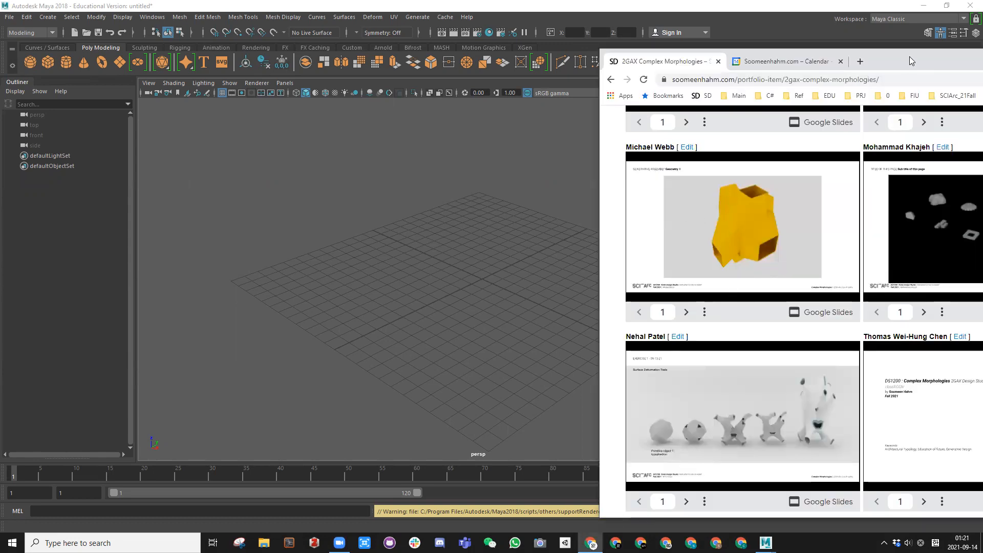
left_click_drag(910, 56, 943, 29)
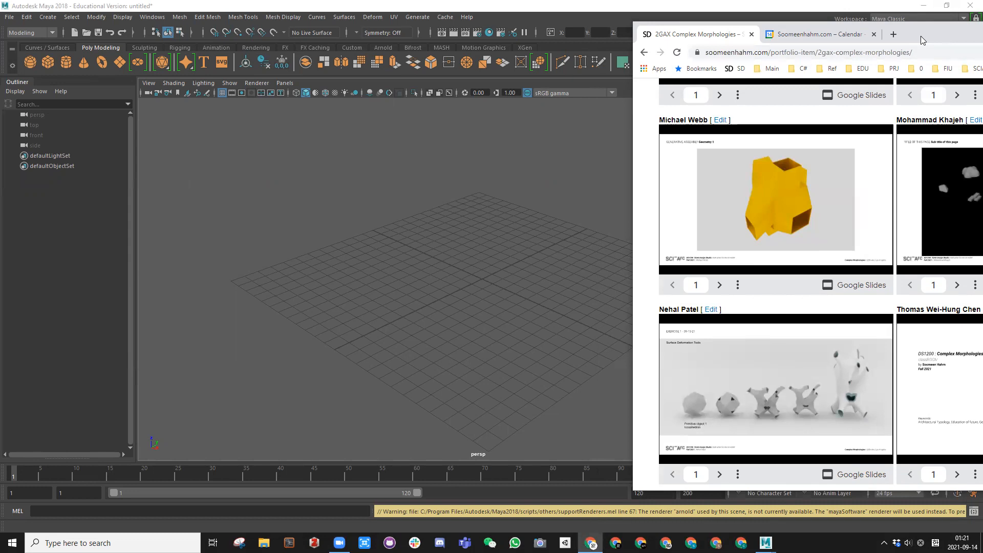
left_click(417, 262)
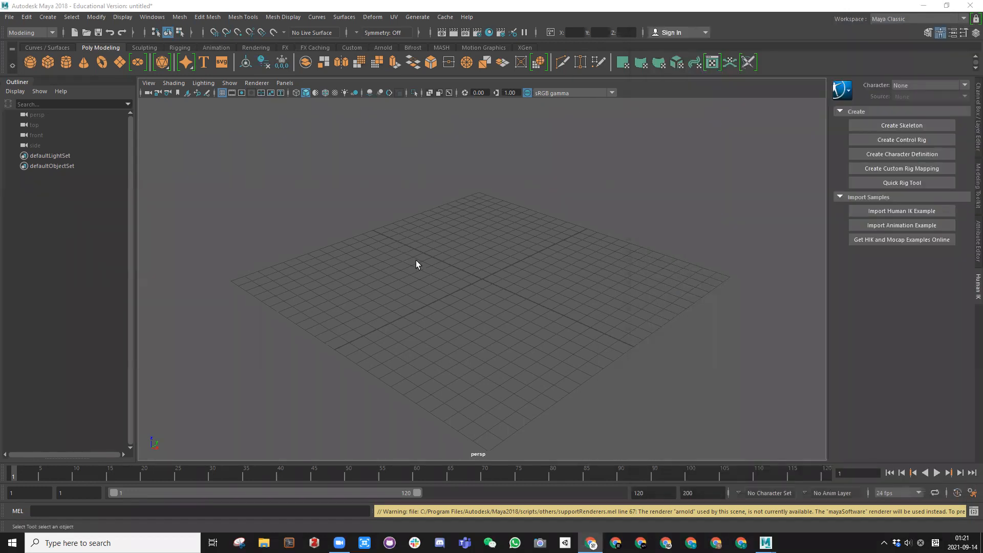
Create a polygon cube on the grid and raise it above the ground plane
left_click(47, 63)
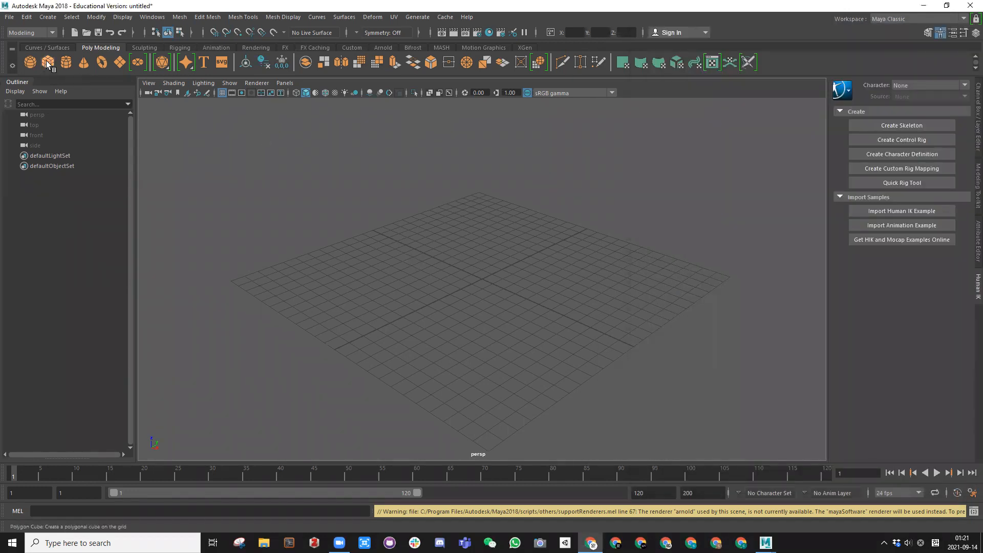
left_click(446, 272)
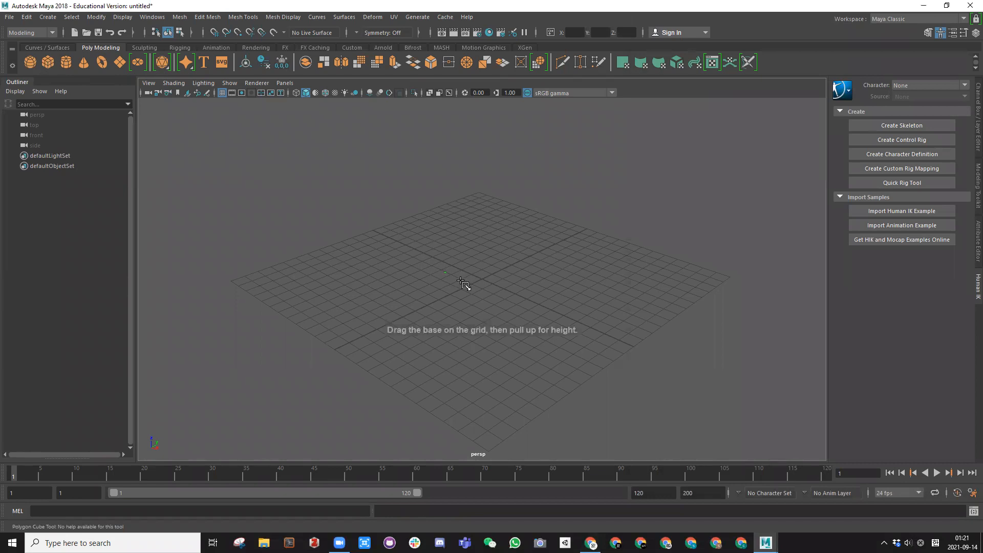
left_click_drag(479, 273, 438, 260, "shift")
key("w")
left_click_drag(443, 189, 442, 140)
left_click_drag(443, 209, 425, 232, "alt")
scroll(431, 246, "up", 4)
left_click_drag(421, 189, 422, 239, "alt")
scroll(423, 241, "up", 3)
Extrude all six cube faces outward by about 1.84 with Keep Faces Together off, scaling the extruded ends smaller
right_click_drag(419, 201, 417, 233)
scroll(348, 159, "down", 5)
left_click_drag(348, 157, 530, 322)
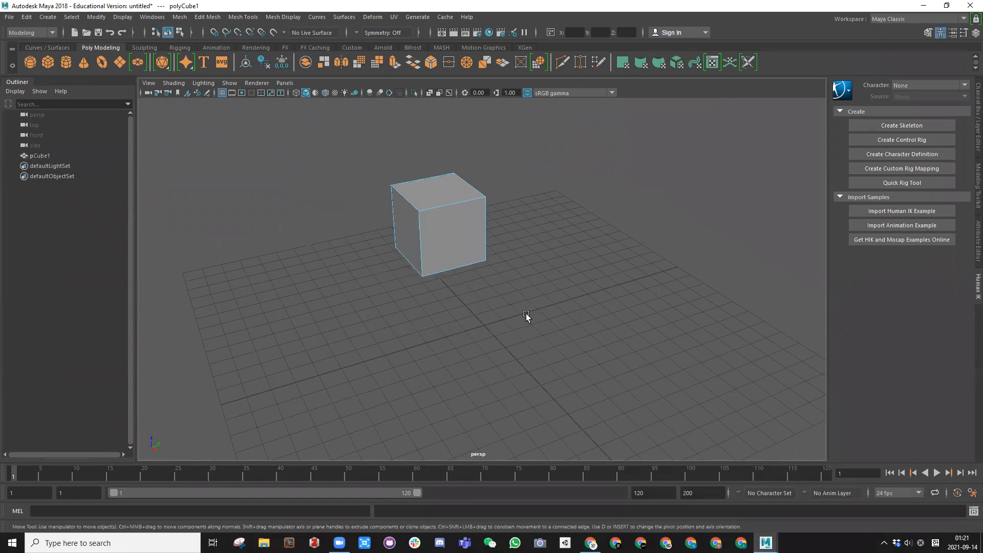
left_click_drag(476, 249, 476, 263, "alt")
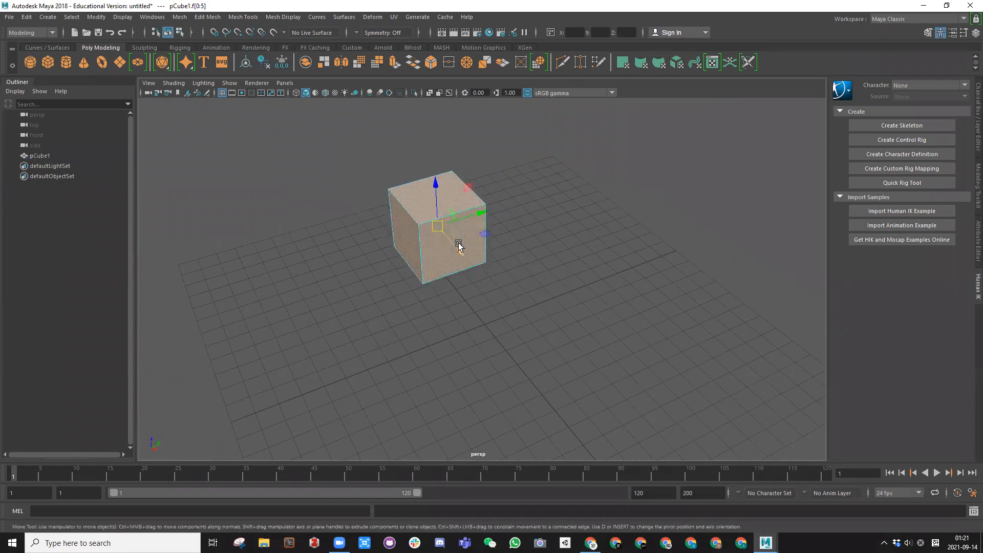
key("ctrl+e")
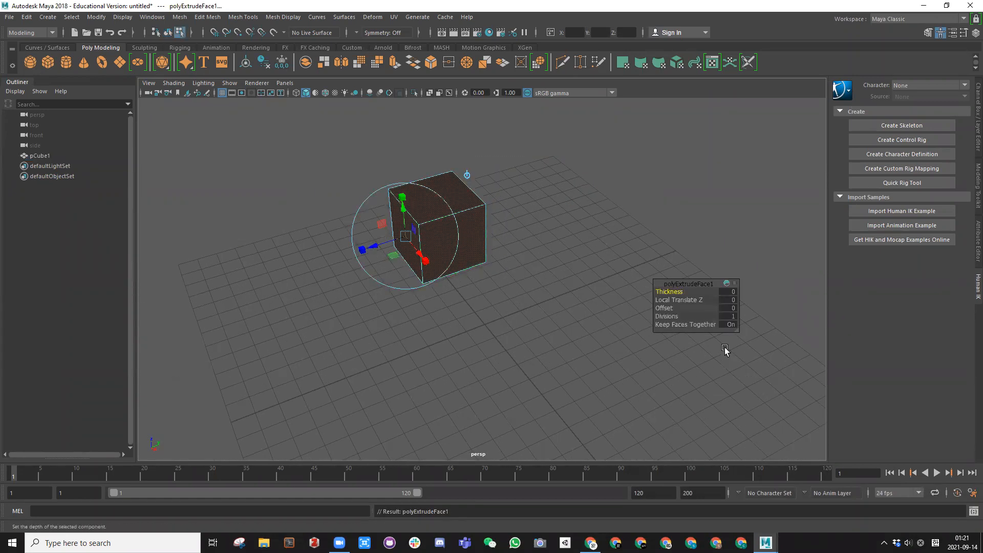
left_click(729, 324)
left_click_drag(375, 245, 317, 265)
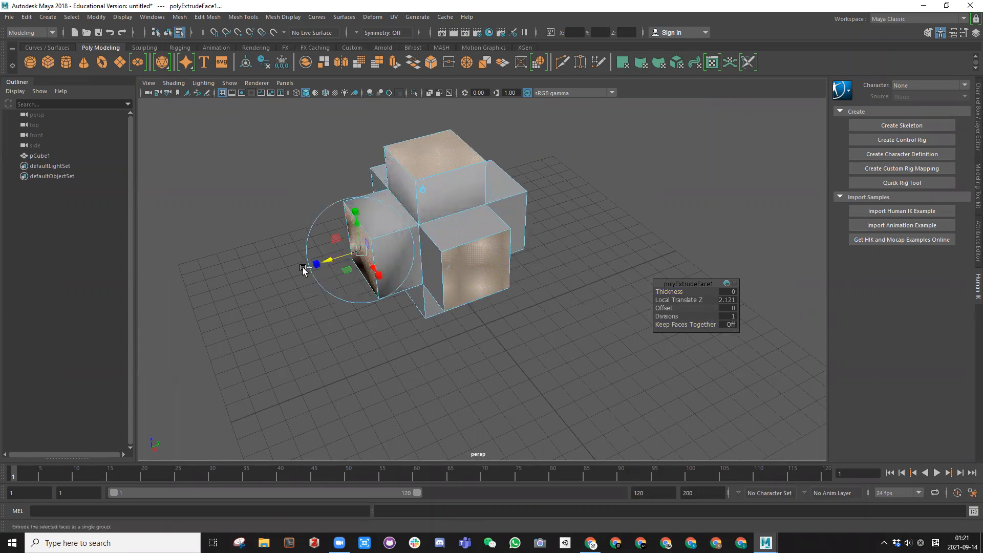
left_click(311, 264)
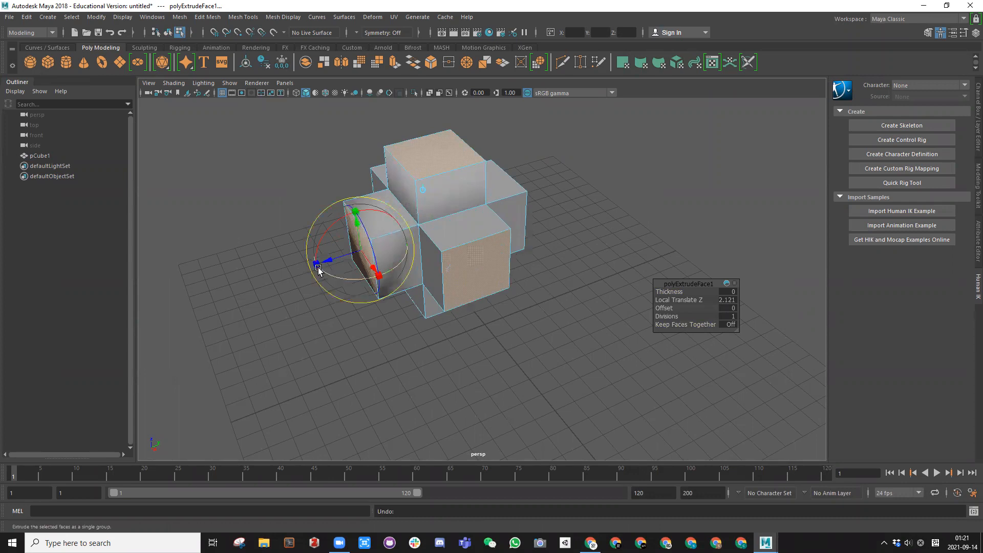
mouse_move(317, 265)
left_mouse_down()
mouse_move(351, 259)
mouse_move(313, 274)
left_mouse_up()
mouse_move(428, 218)
left_mouse_down("alt")
mouse_move(451, 213)
mouse_move(439, 200)
mouse_move(441, 212)
left_mouse_up("alt")
Delete the end faces of all six extrusions so the arms are open
left_click(444, 177)
left_click_drag(434, 256, 439, 207, "alt")
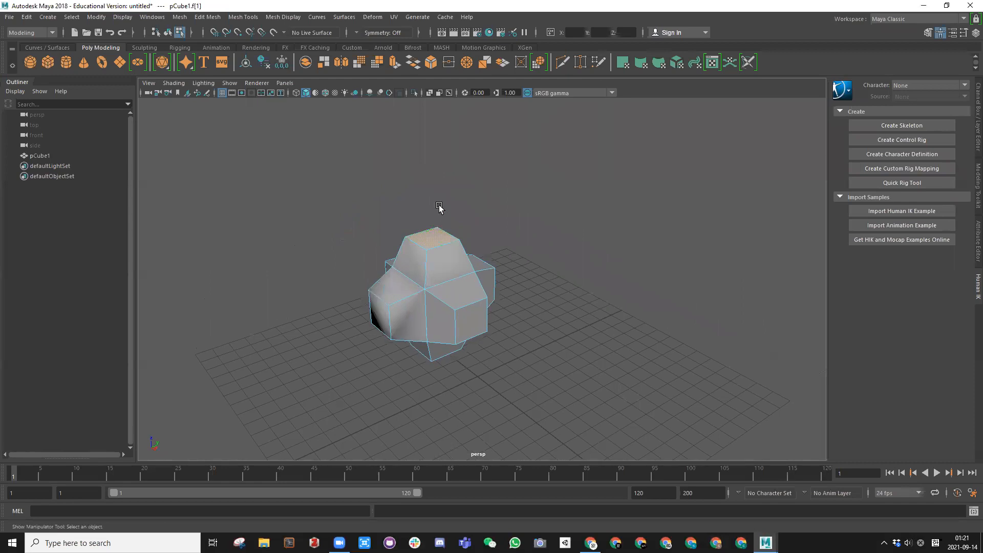
key("ctrl+z")
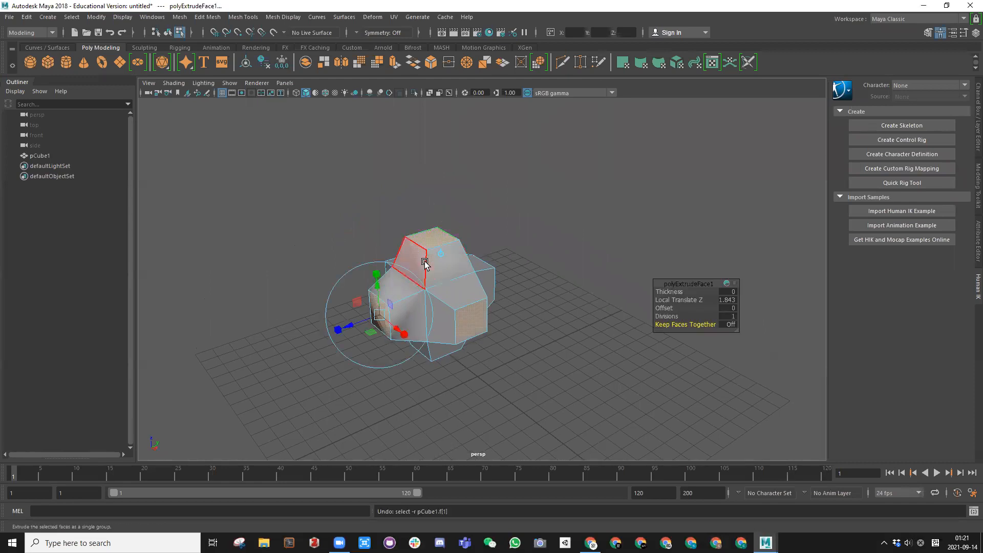
key("Delete")
Move the vertices of the top opening upward to lengthen the upper arm
right_click_drag(430, 248, 391, 233)
left_click_drag(407, 228, 400, 192, "alt")
left_click_drag(386, 194, 462, 222)
key("w")
left_click_drag(430, 173, 431, 149)
Lower and push out the end vertices of one side arm so that it slopes down and away from the body
left_click_drag(381, 256, 333, 265, "alt")
left_click_drag(345, 258, 384, 324)
left_click_drag(368, 235, 363, 278)
left_click_drag(423, 329, 409, 329)
left_click_drag(499, 277, 627, 443, "alt")
left_click_drag(517, 290, 499, 278)
left_click_drag(367, 284, 409, 333, "alt")
left_click_drag(411, 332, 442, 296, "alt")
left_click_drag(410, 248, 406, 216)
Scale the vertices of the top opening inward to narrow the upper arm
left_click_drag(444, 260, 469, 306, "alt")
key("r")
left_click_drag(479, 169, 399, 215)
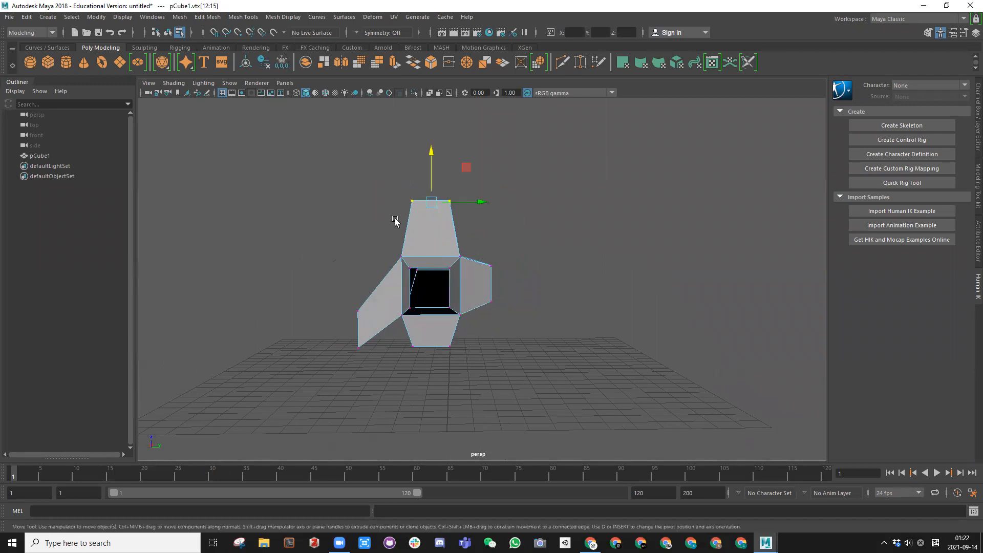
left_click_drag(434, 158, 399, 220)
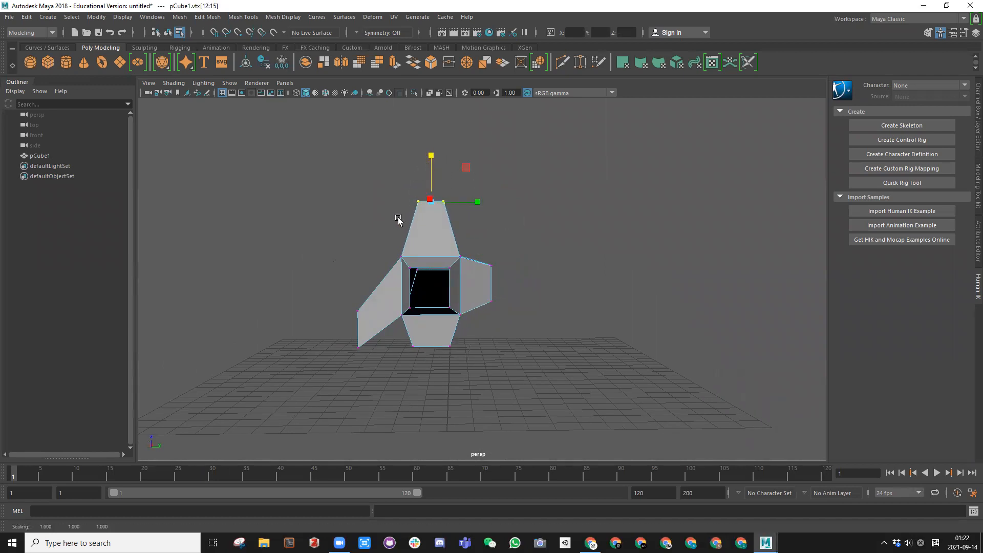
left_click_drag(322, 283, 382, 389)
mouse_move(395, 328)
left_mouse_down("alt")
mouse_move(451, 340)
mouse_move(424, 318)
mouse_move(487, 376)
mouse_move(399, 332)
left_mouse_up("alt")
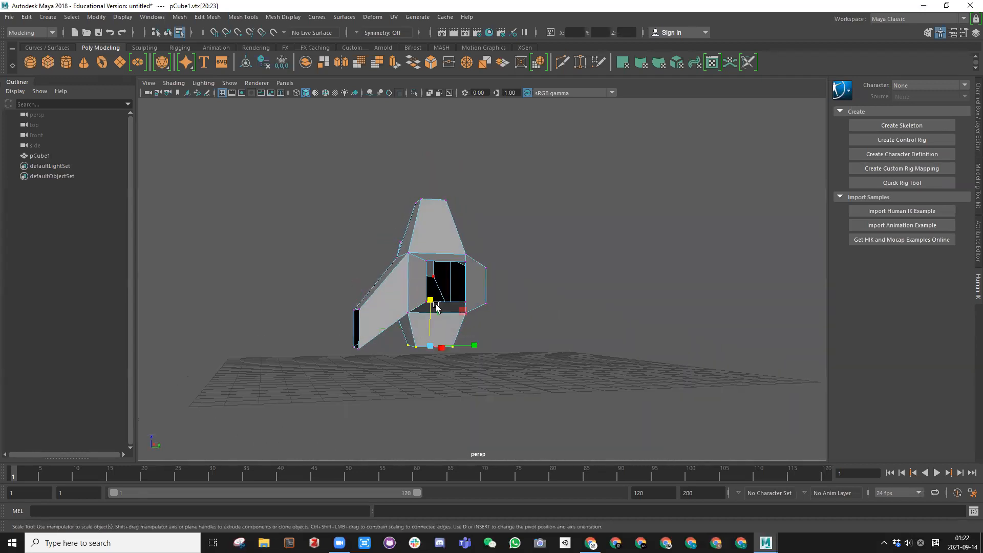
Duplicate the whole mesh and move the copy to the side of the original
right_click_drag(441, 246, 506, 226)
left_click(506, 227)
left_click(434, 251)
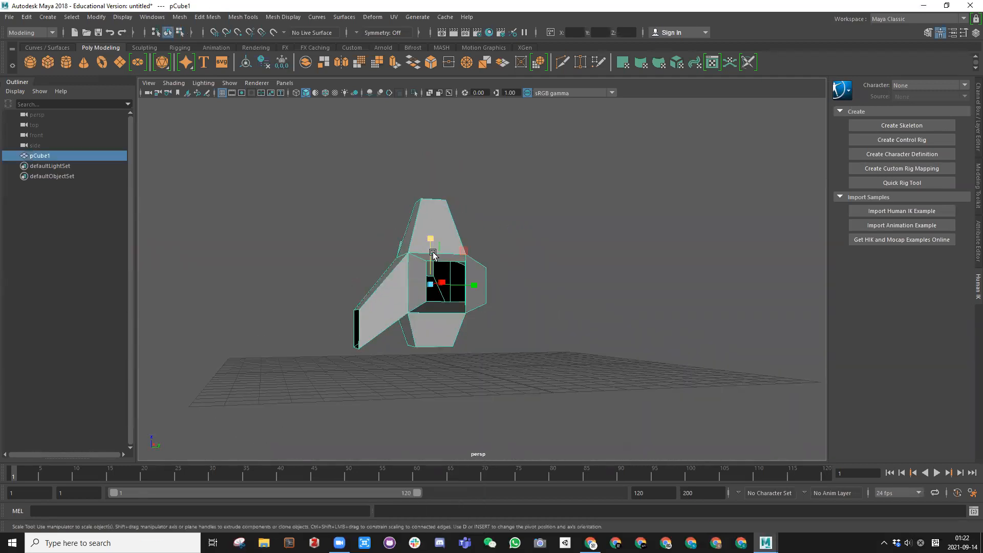
left_click_drag(433, 251, 421, 300, "alt")
key("w")
key("ctrl+d")
left_click_drag(479, 278, 538, 229)
Extend the duplicate's bottom arm downward and scale its end opening horizontally to about 0.53
right_click_drag(538, 228, 494, 232)
left_click_drag(541, 280, 530, 234, "alt")
left_click_drag(622, 391, 546, 345)
left_click_drag(558, 279, 494, 301, "alt")
key("r")
left_click_drag(534, 362, 528, 385, "ctrl")
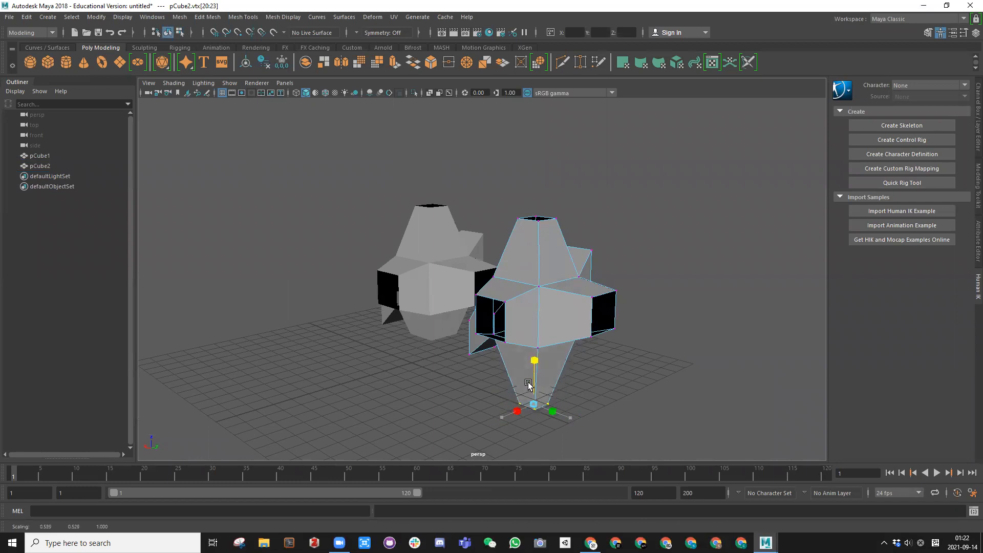
Widen and lower the duplicate's top opening to make its upper arm short and broad
left_click_drag(516, 192, 467, 165)
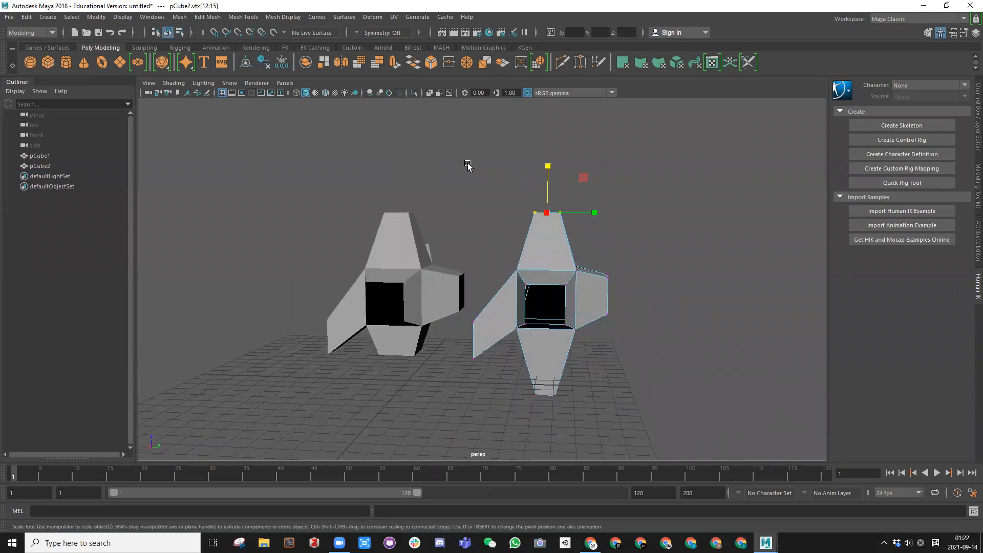
left_click_drag(550, 168, 547, 194, "ctrl")
key("w")
Pull the end vertices of the duplicate's side arm facing away from the original farther outward
left_click_drag(586, 260, 636, 354)
left_click_drag(636, 356, 584, 213, "alt")
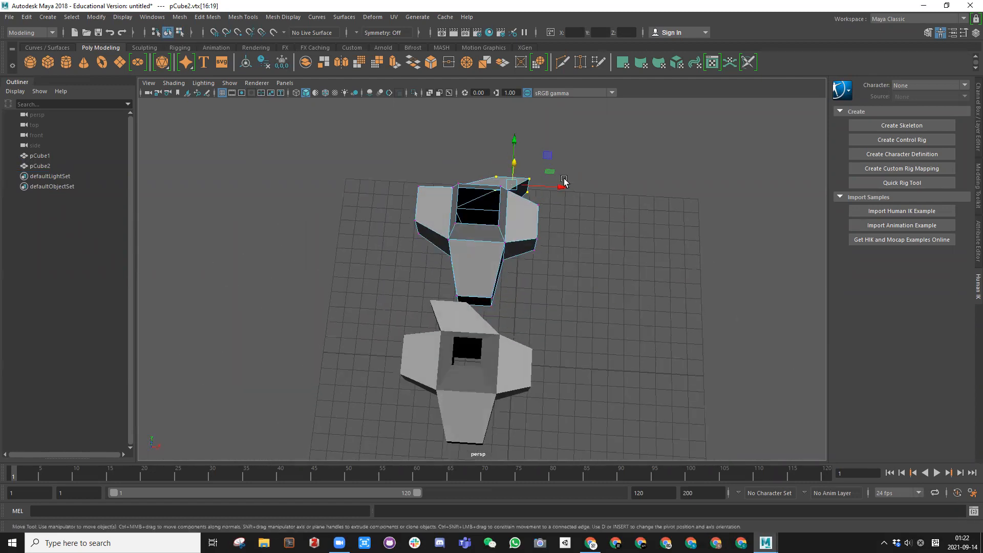
left_click_drag(519, 161, 502, 118)
left_click_drag(475, 240, 475, 269, "alt")
Move the end vertices of the duplicate's other side arms to vary their length and slope
left_click_drag(443, 266, 513, 324)
left_click_drag(479, 237, 477, 220)
left_click_drag(478, 266, 479, 196, "alt")
left_click_drag(559, 235, 568, 272, "alt")
left_click_drag(387, 230, 376, 202, "alt")
left_click_drag(375, 202, 417, 285)
left_click_drag(407, 206, 398, 253)
left_click_drag(397, 250, 464, 302, "alt")
Show wireframe on shaded and snap the duplicate's pivot to the lower end vertex of the arm facing the original mesh
right_click_drag(530, 249, 621, 217)
left_click(621, 217)
left_click_drag(615, 226, 507, 295, "alt")
left_click(508, 298)
scroll(510, 310, "up", 5)
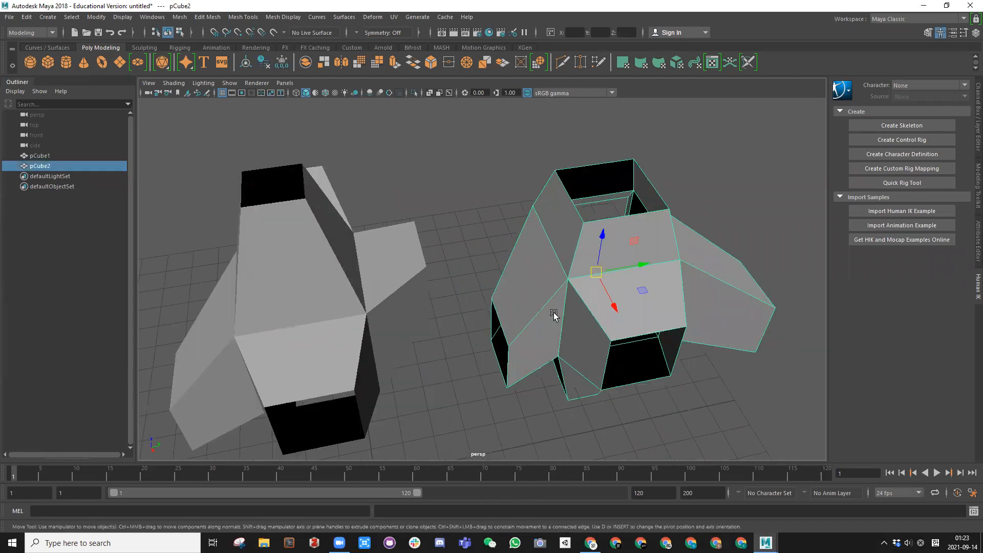
key("d")
key("d")
left_click(325, 93)
left_click_drag(544, 270, 533, 279, "alt")
key("v")
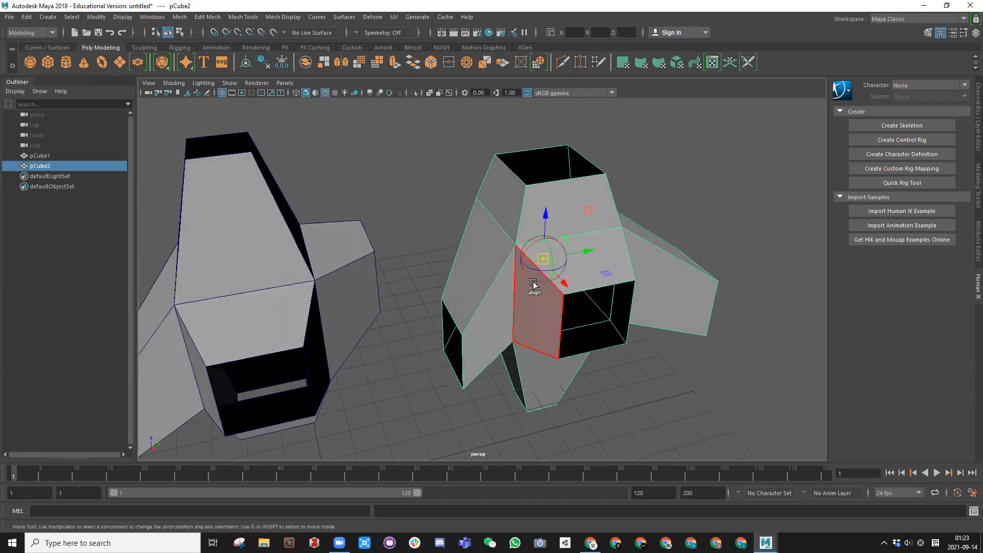
middle_click_drag(493, 306, 473, 420)
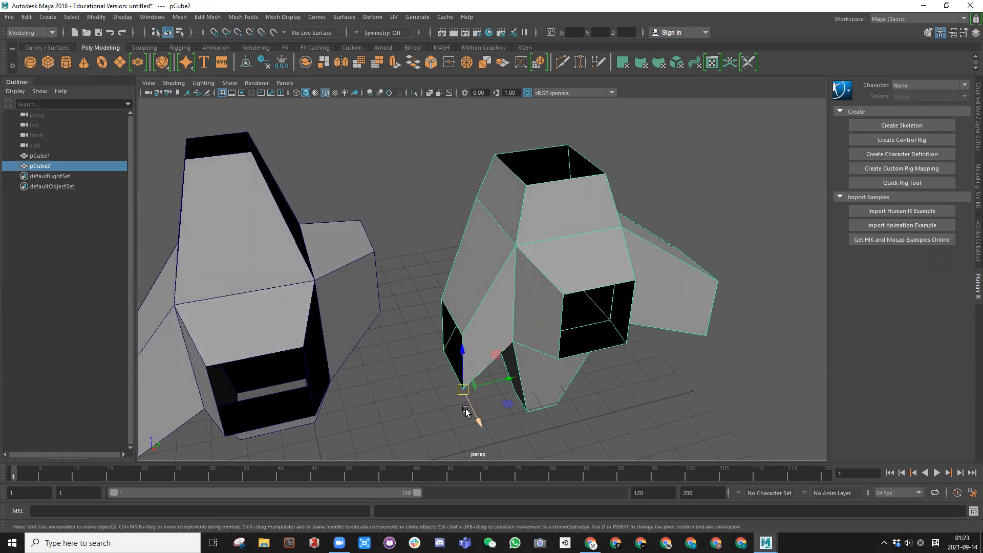
Scale down the end opening of the duplicate's arm that faces the original mesh
left_click_drag(461, 393, 515, 270, "alt")
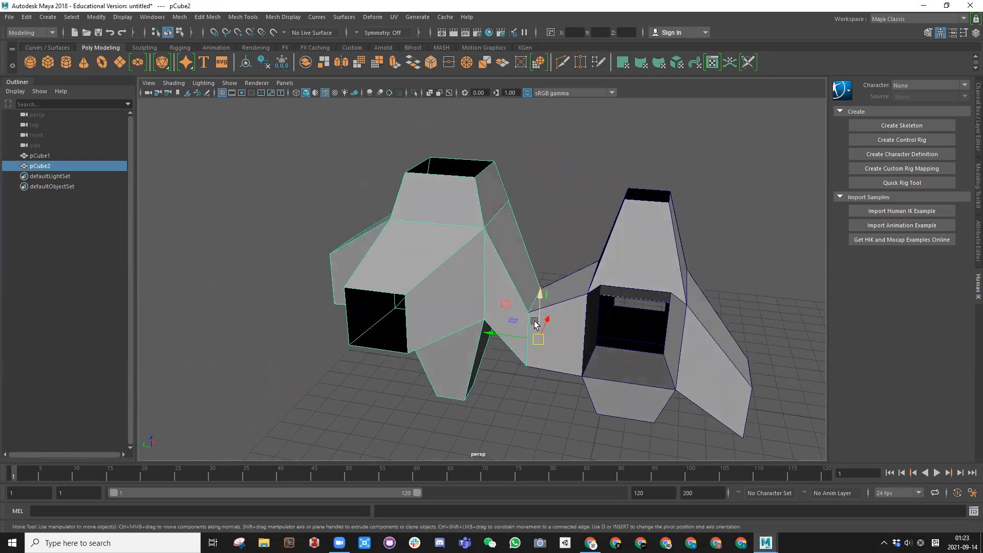
left_click_drag(520, 307, 471, 260, "alt")
right_click_drag(471, 260, 424, 272)
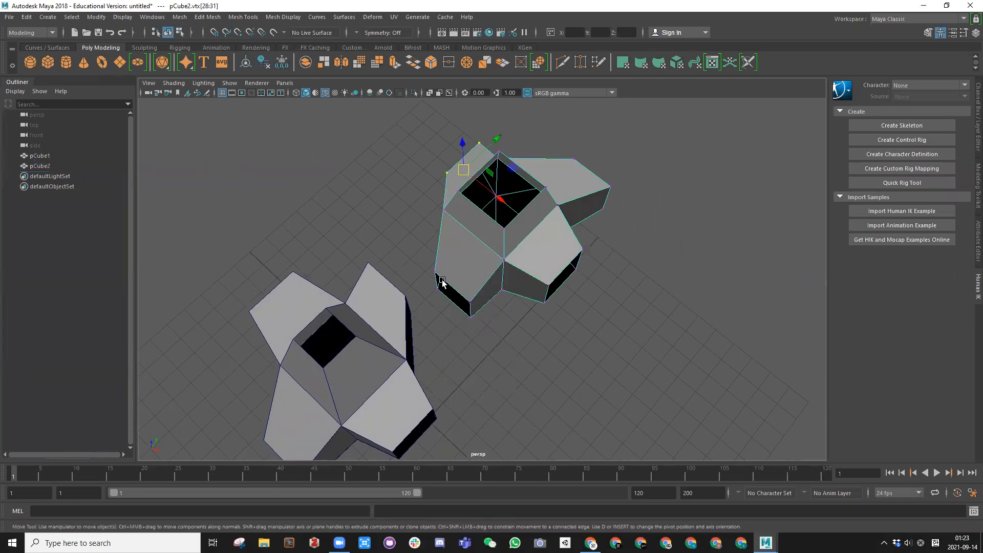
left_click_drag(425, 272, 408, 274, "alt")
key("r")
left_click_drag(492, 315, 470, 276)
right_click_drag(472, 274, 496, 272)
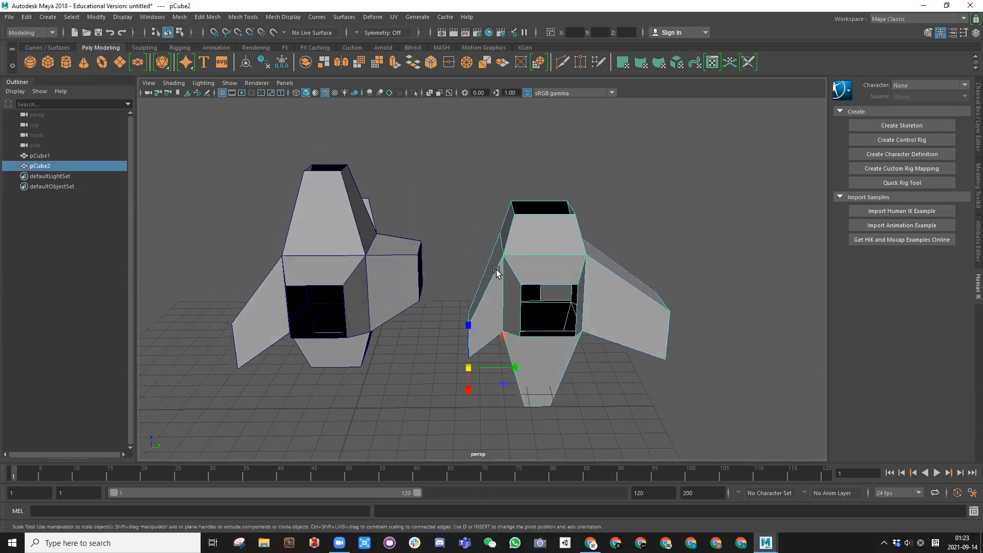
Move the duplicate so that the end of its arm meets the facing arm end of the original mesh
scroll(466, 330, "up", 1)
key("w")
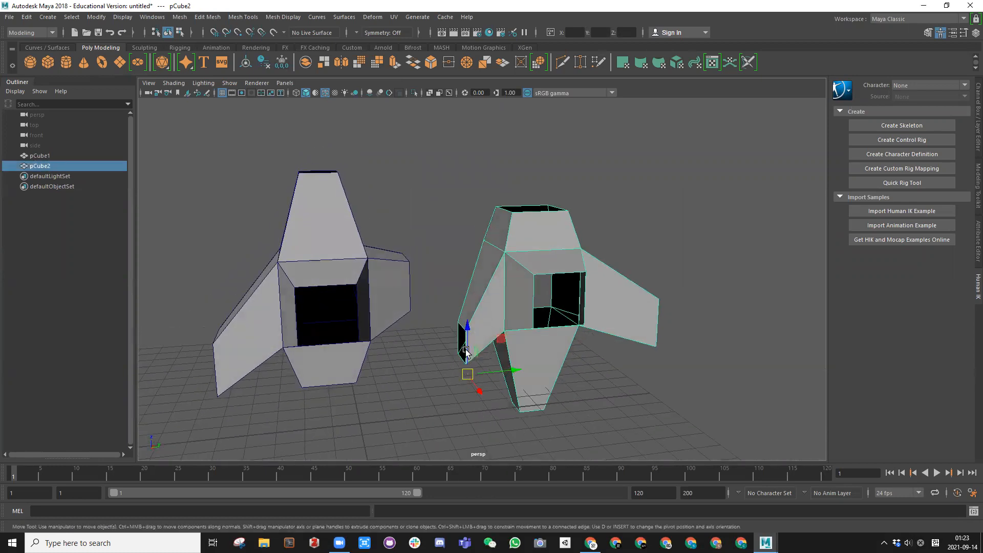
scroll(459, 373, "up", 3)
right_click_drag(468, 263, 415, 268)
left_click_drag(440, 328, 466, 424)
left_click(459, 402)
right_click_drag(466, 264, 512, 248)
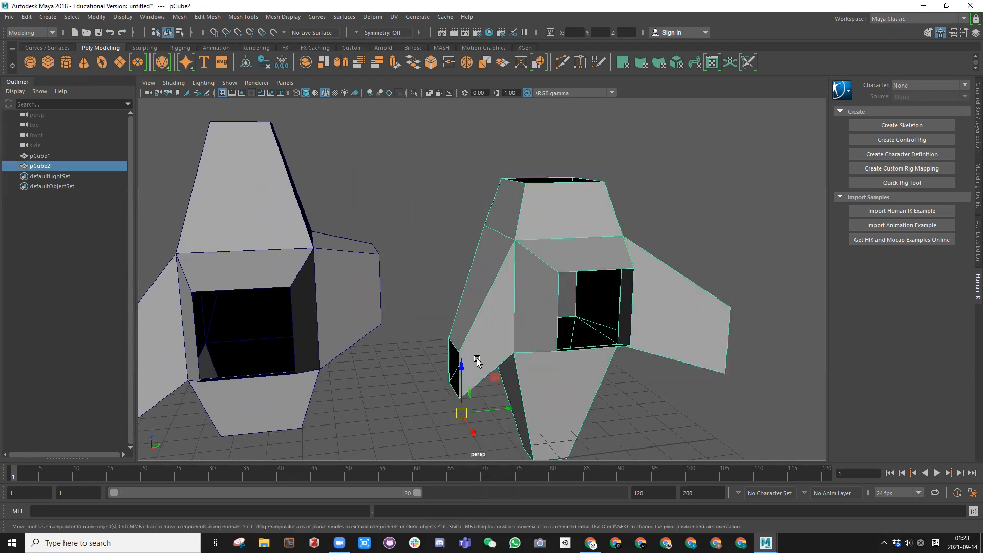
left_click_drag(461, 413, 433, 364)
left_click_drag(418, 328, 553, 322, "alt")
scroll(527, 338, "up", 6)
scroll(509, 328, "up", 3)
Snap the end vertices of the duplicate's arm onto the matching vertices of the original's arm opening
right_click_drag(471, 271, 436, 269)
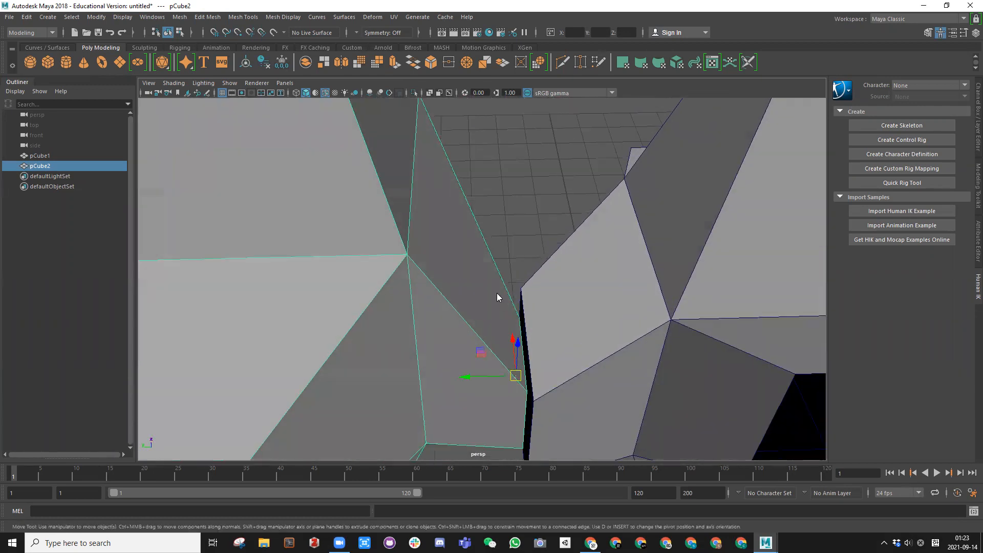
left_click_drag(529, 334, 521, 288)
left_click(527, 391)
middle_click_drag(533, 401, 506, 265, "alt")
left_click(504, 358)
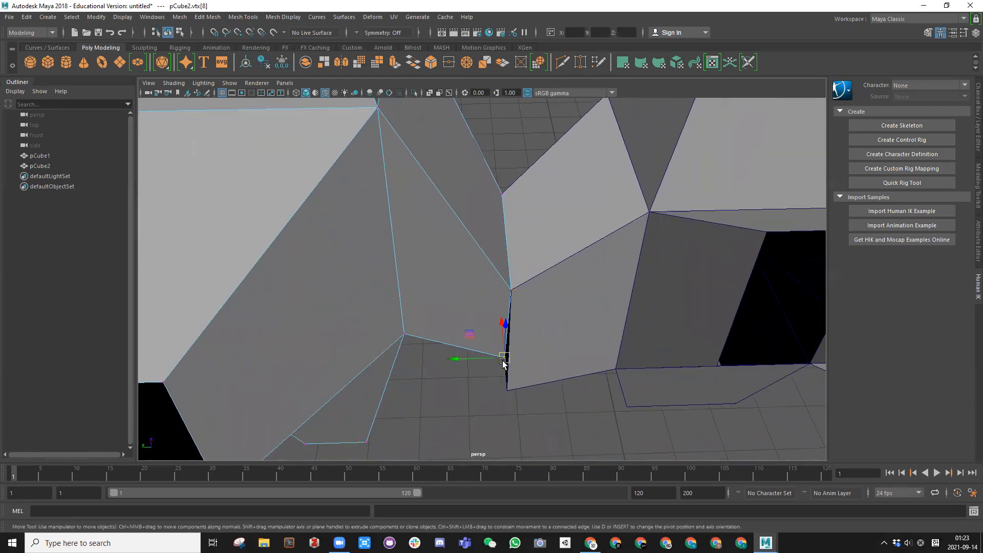
left_click_drag(504, 360, 501, 287)
right_click_drag(474, 215, 500, 191)
scroll(500, 191, "down", 5)
left_click(533, 260)
left_click_drag(533, 259, 390, 287, "alt")
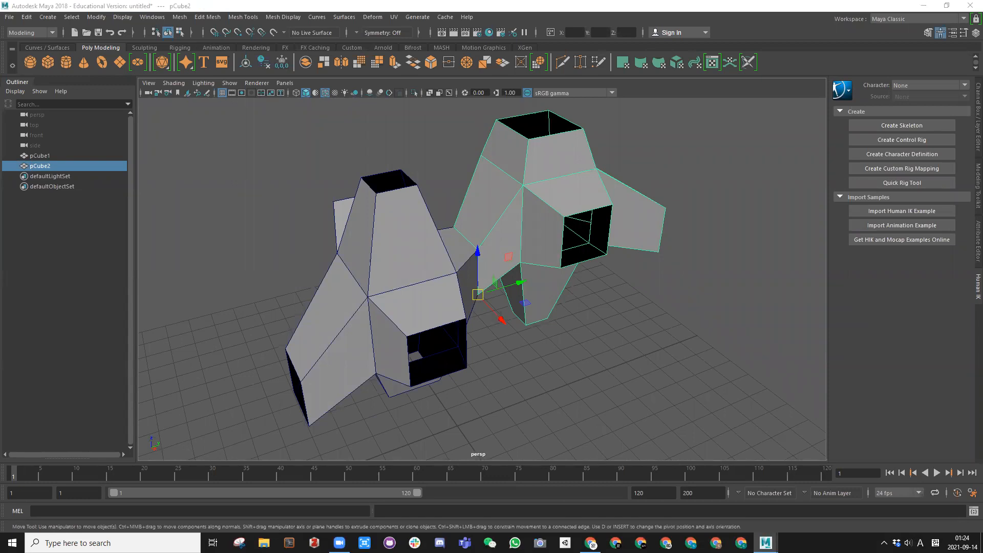
left_click(490, 360)
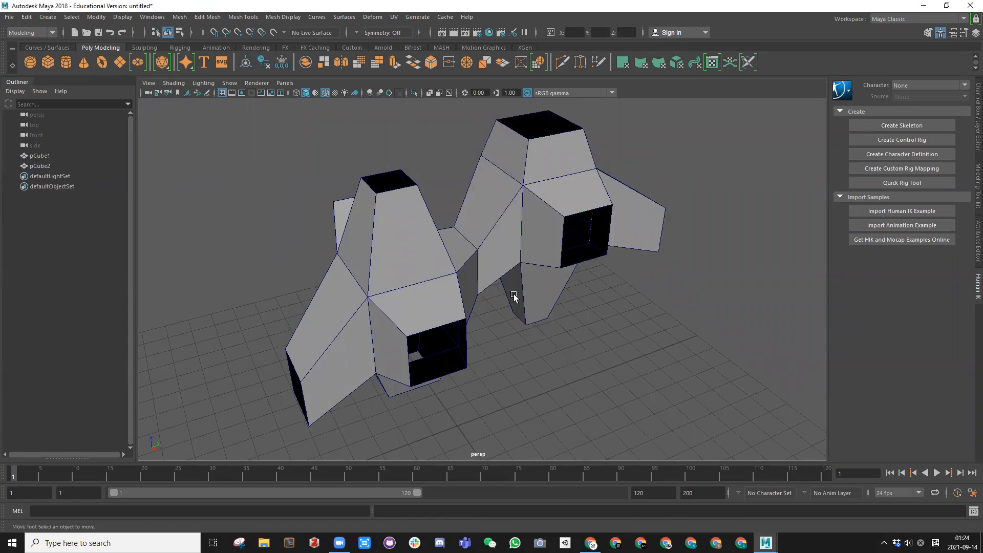
Display both meshes in smooth mesh preview
left_click_drag(522, 294, 466, 274, "alt")
left_click(467, 274)
left_click(495, 284)
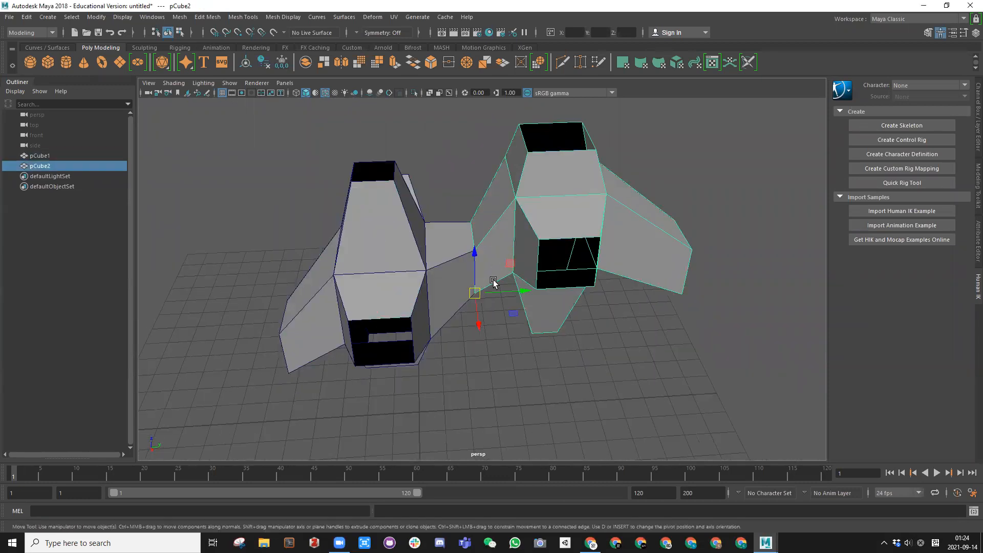
left_click_drag(532, 365, 427, 217)
key("3")
Combine the two smoothed meshes into a single polygon object
left_click(512, 355)
left_click_drag(512, 354, 496, 296, "alt")
left_click_drag(411, 266, 360, 227, "alt")
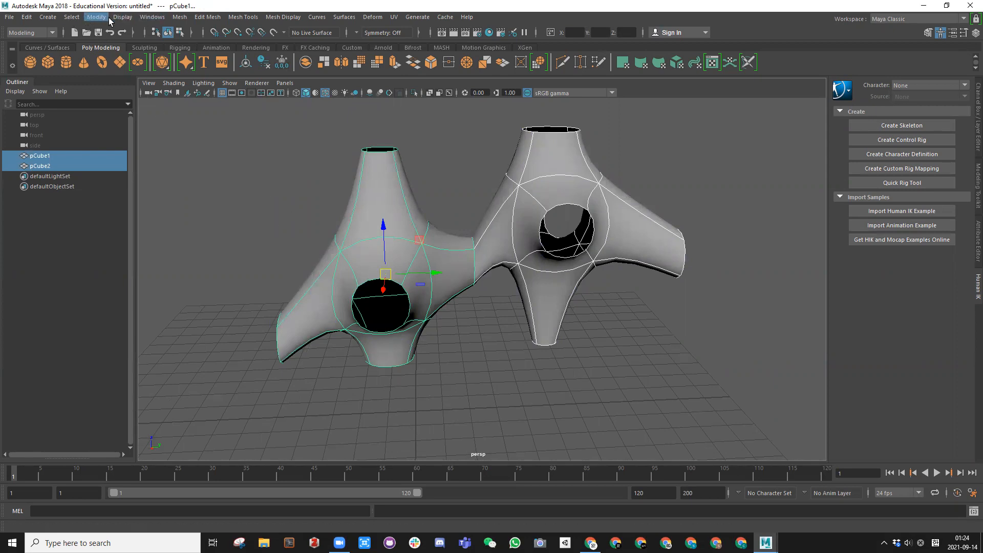
left_click(180, 17)
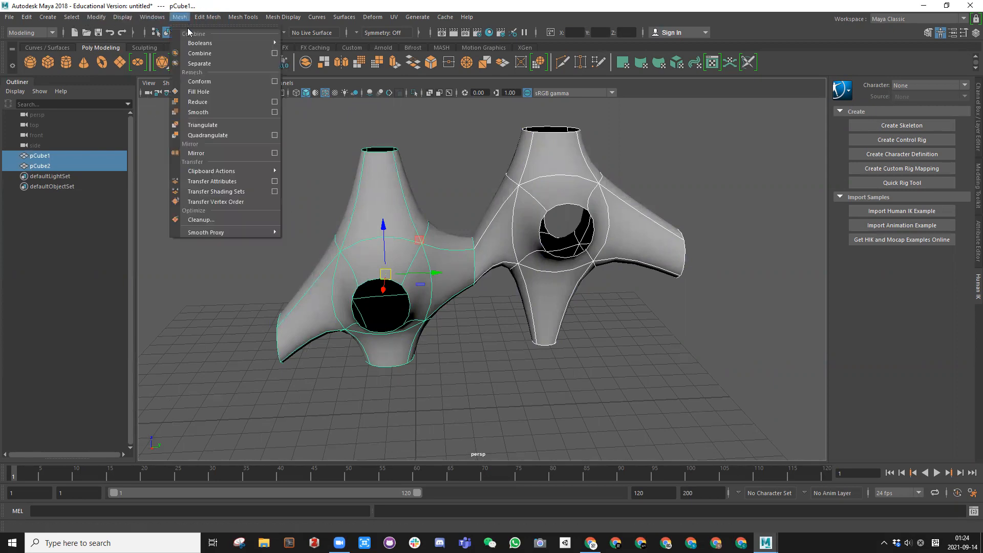
left_click(199, 54)
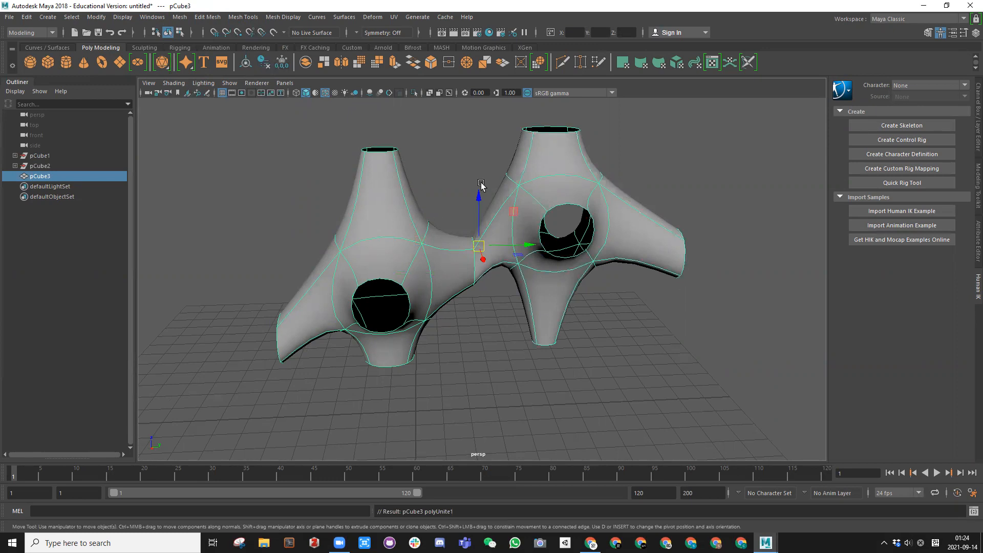
Reveal the leftover child nodes of the two source cubes and delete the combined mesh's construction history
left_click(15, 157)
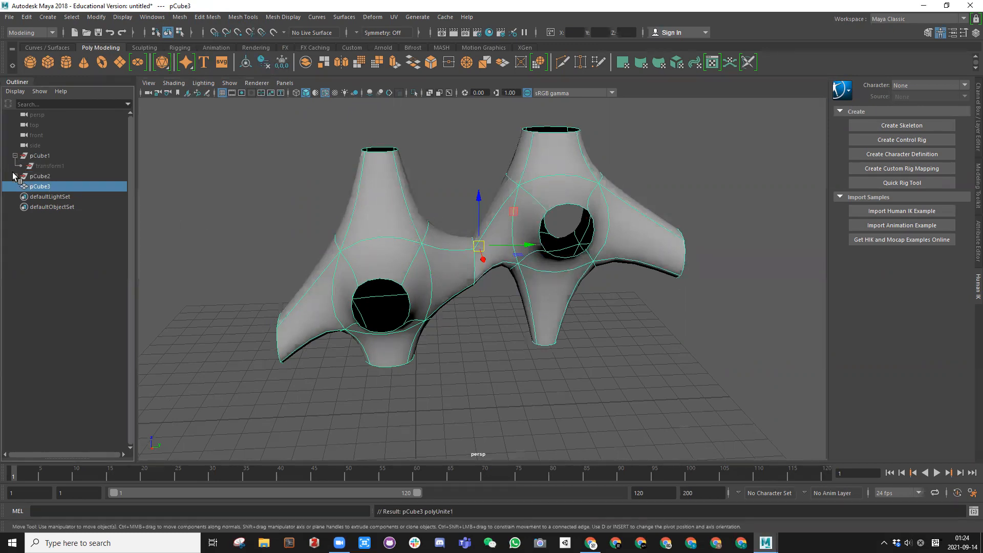
left_click(15, 177)
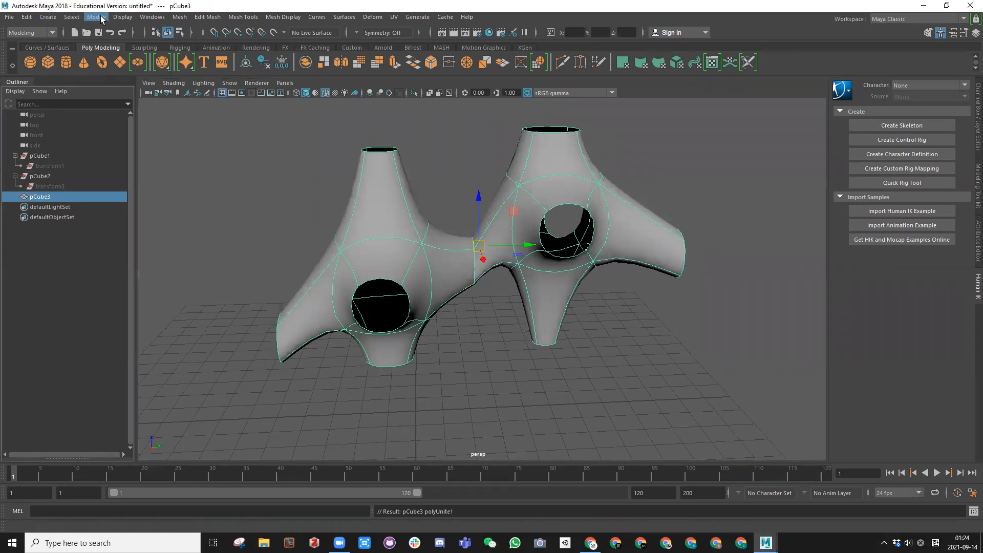
left_click(26, 16)
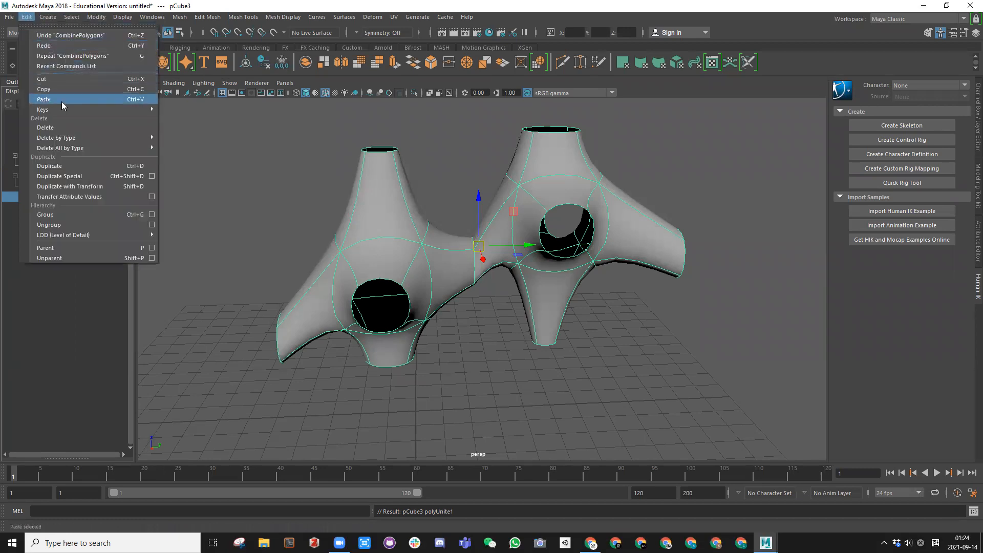
mouse_move(70, 138)
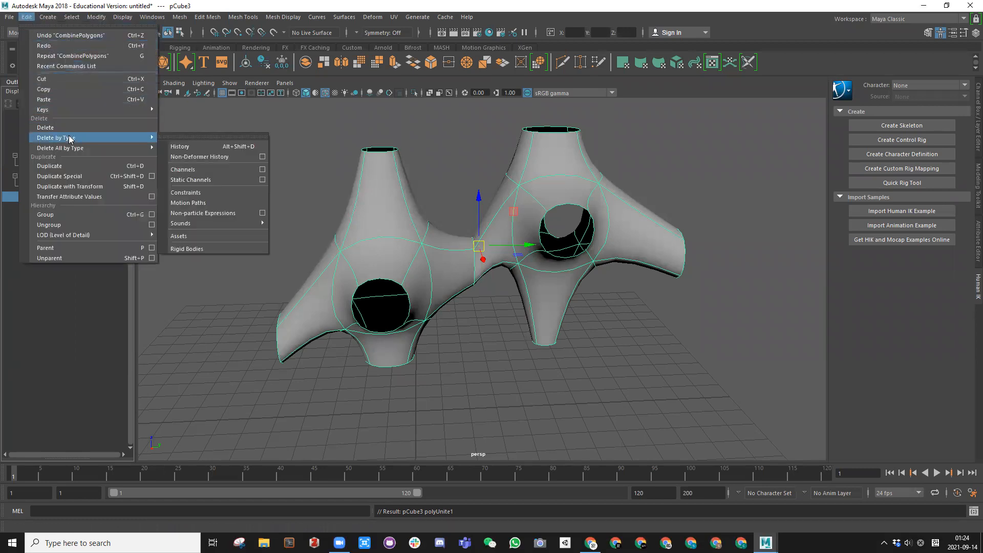
left_click(189, 149)
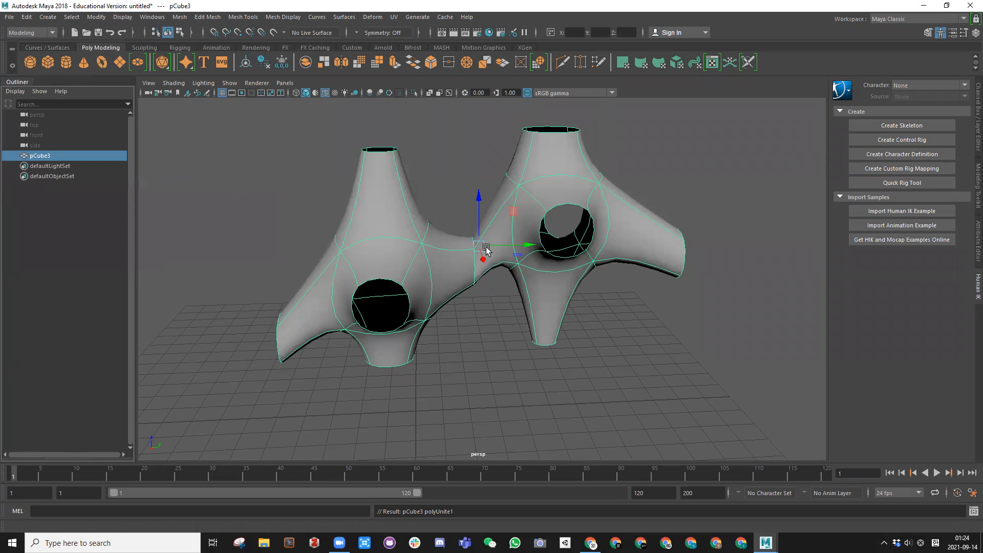
Merge the overlapping vertices of the combined mesh where the two arms meet
scroll(487, 248, "up", 5)
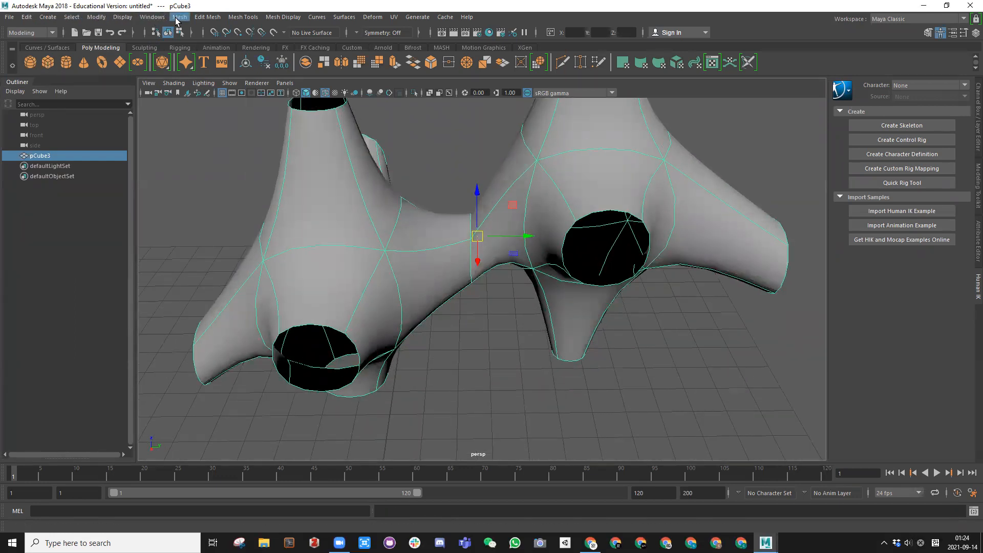
left_click(177, 17)
mouse_move(201, 18)
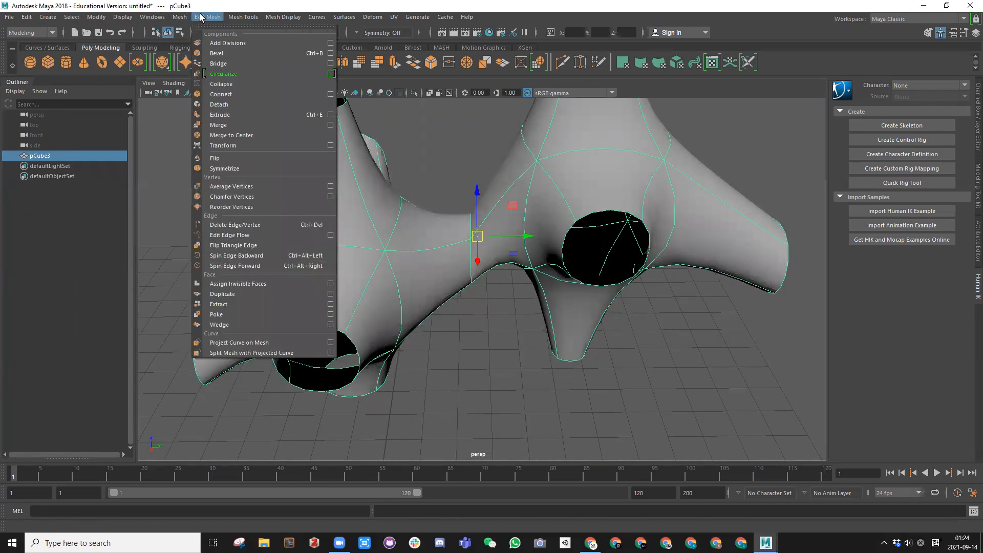
left_click(237, 127)
scroll(452, 252, "down", 5)
mouse_move(451, 252)
left_mouse_down("alt")
mouse_move(455, 228)
mouse_move(458, 243)
left_mouse_up("alt")
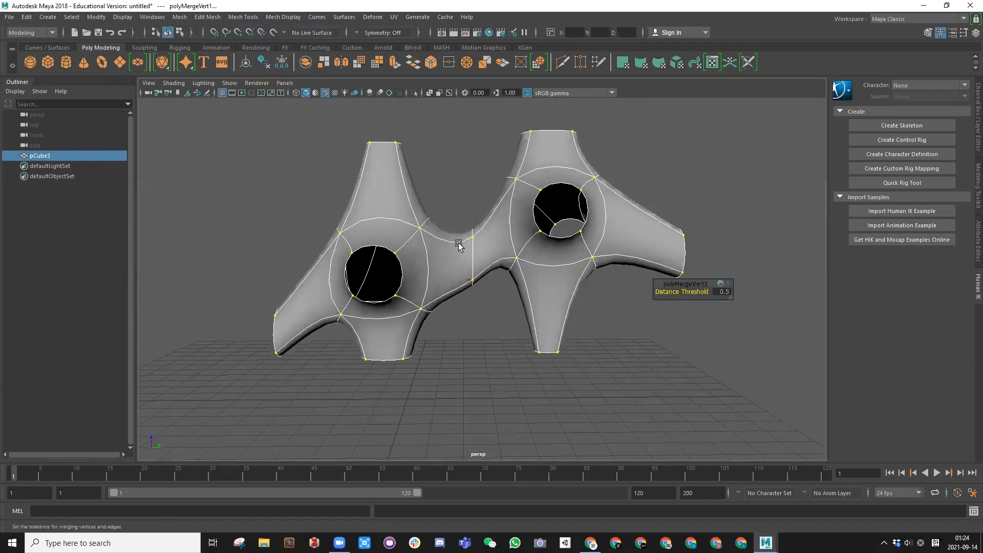
Select the shared junction vertices in the unsmoothed cage and move them to reshape the connecting arm
key("1")
right_click_drag(472, 260, 429, 260)
left_click_drag(457, 320, 481, 305, "alt")
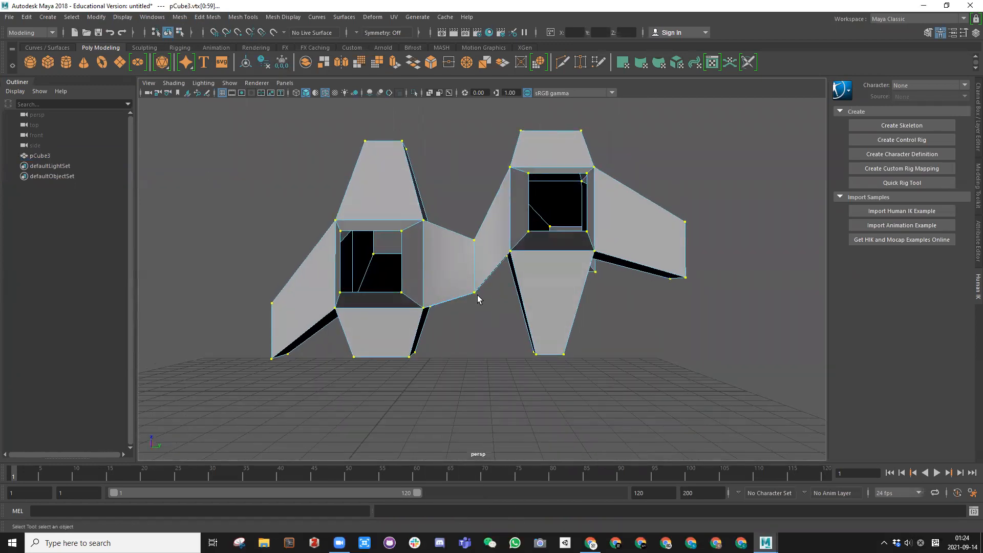
key("3")
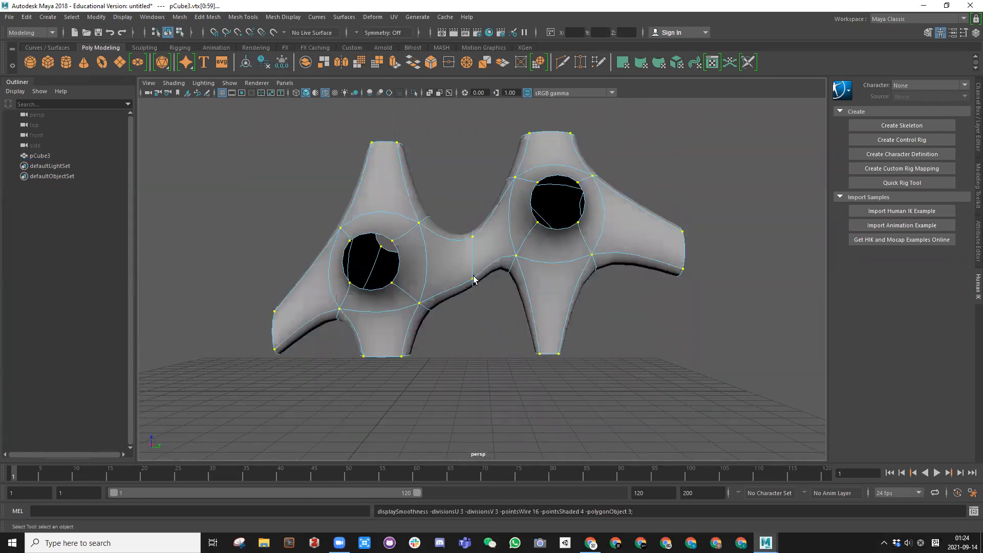
key("1")
left_click_drag(474, 311, 463, 278)
key("e")
key("w")
mouse_move(472, 240)
left_mouse_down()
mouse_move(471, 207)
mouse_move(487, 250)
left_mouse_up()
left_click_drag(474, 197, 408, 280)
left_click_drag(408, 279, 452, 307)
Return the combined mesh to object mode and display it in smooth mesh preview
left_click_drag(452, 307, 421, 222, "alt")
right_click_drag(421, 222, 456, 205)
left_click_drag(456, 205, 542, 324, "alt")
key("3")
scroll(530, 308, "up", 4)
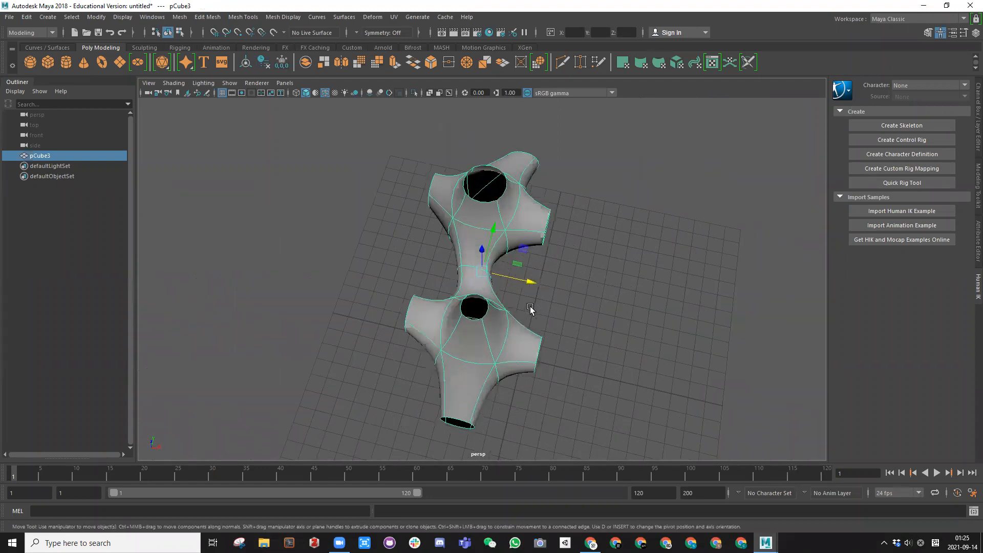
left_click_drag(539, 311, 499, 260, "alt")
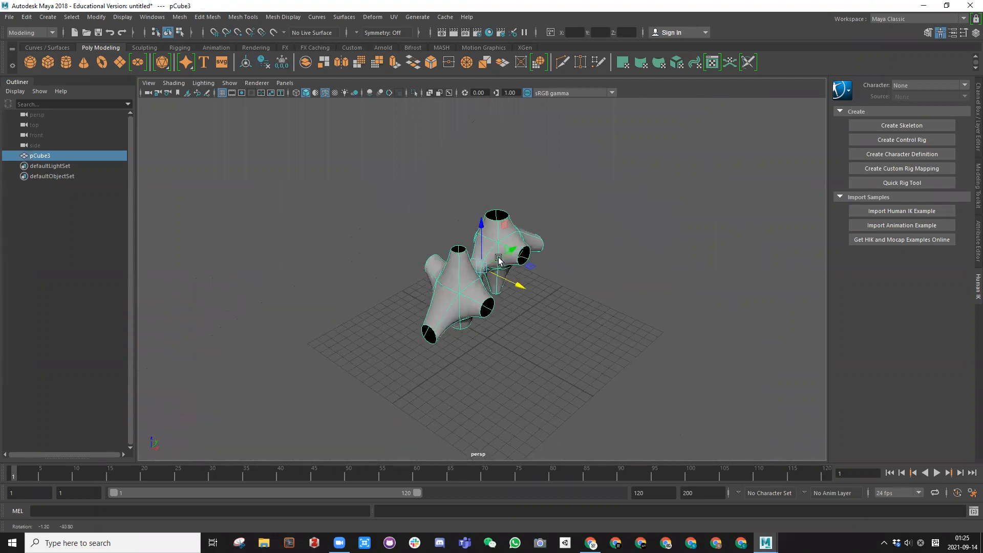
Duplicate the combined mesh, move the copy clear of the original, and show the copy in smooth mesh preview
key("1")
key("ctrl+d")
left_click_drag(523, 294, 680, 362)
middle_click_drag(679, 363, 437, 257, "alt")
left_click_drag(437, 257, 554, 276, "alt")
right_click_drag(554, 276, 661, 288, "alt")
middle_click_drag(597, 282, 476, 270, "alt")
left_click_drag(510, 257, 474, 230, "alt")
middle_click_drag(439, 199, 433, 241, "alt")
key("3")
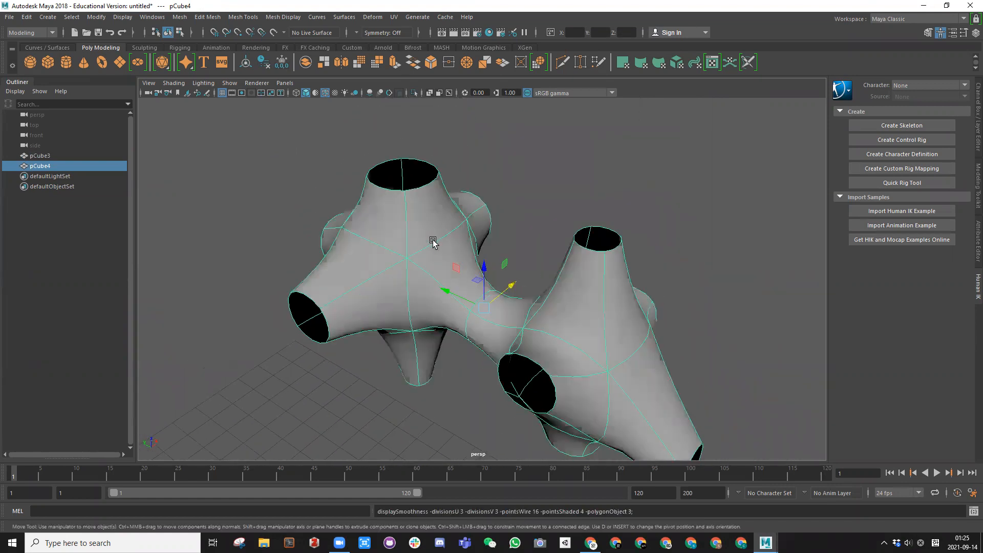
Crease the duplicate's edges running from one upper opening across the connecting arm to the other upper opening with the Crease Tool
left_click_drag(566, 294, 597, 302, "alt")
middle_click_drag(485, 268, 443, 255, "alt")
right_click_drag(415, 240, 428, 188, "alt")
left_click(408, 193)
left_click(444, 274, "shift")
left_click(538, 324, "shift")
left_click(591, 313, "shift")
right_click_drag(599, 325, 535, 321, "alt")
left_click_drag(460, 279, 398, 258, "alt")
scroll(392, 272, "up", 5)
scroll(401, 263, "down", 3)
key("space")
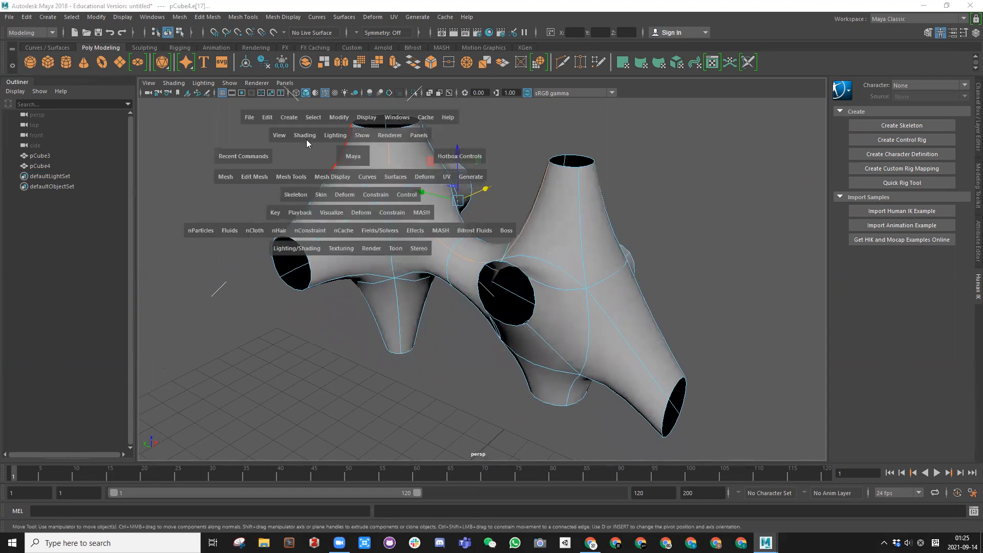
left_click_drag(282, 175, 302, 236)
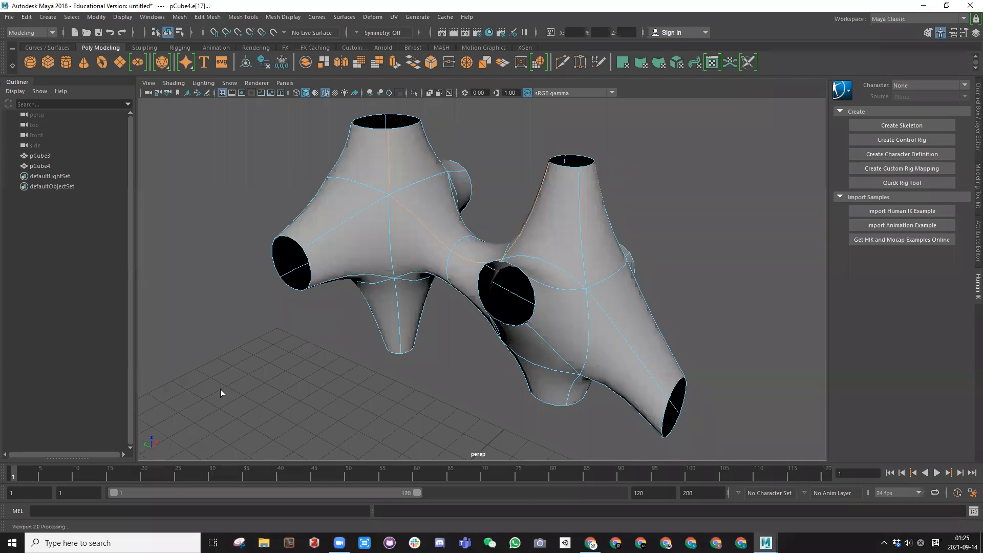
middle_click_drag(201, 390, 360, 393)
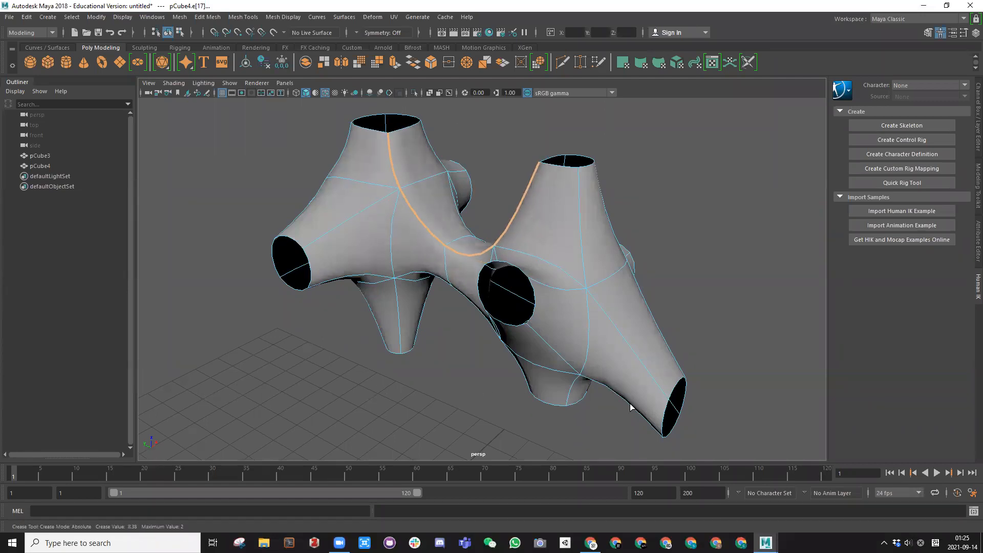
middle_click_drag(563, 406, 653, 403)
middle_click_drag(307, 375, 416, 363)
middle_click_drag(303, 369, 513, 389)
middle_click_drag(348, 381, 449, 366)
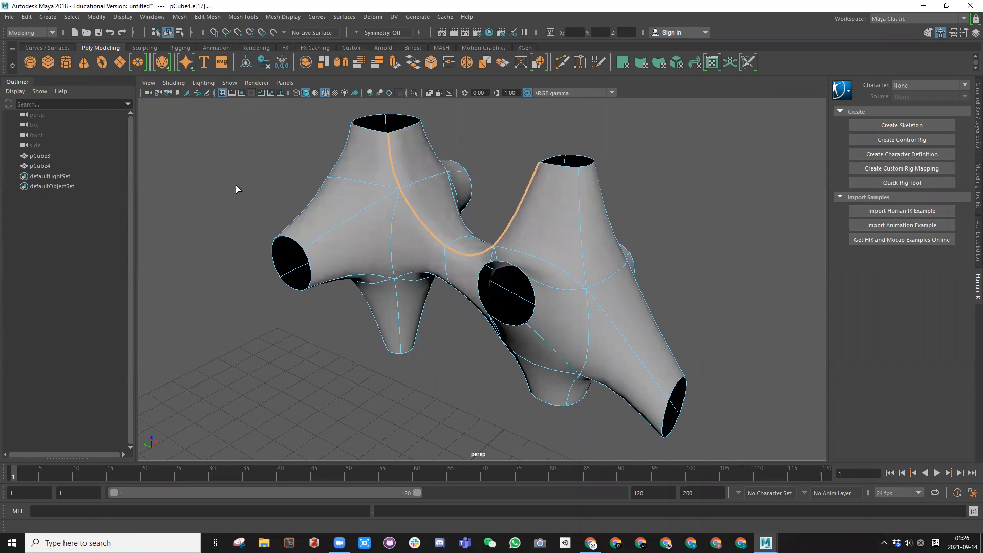
Return the creased duplicate to object mode and turn off the wireframe overlay on the shaded meshes
right_click_drag(425, 170, 474, 137)
left_click(475, 137)
left_click_drag(421, 190, 435, 217, "alt")
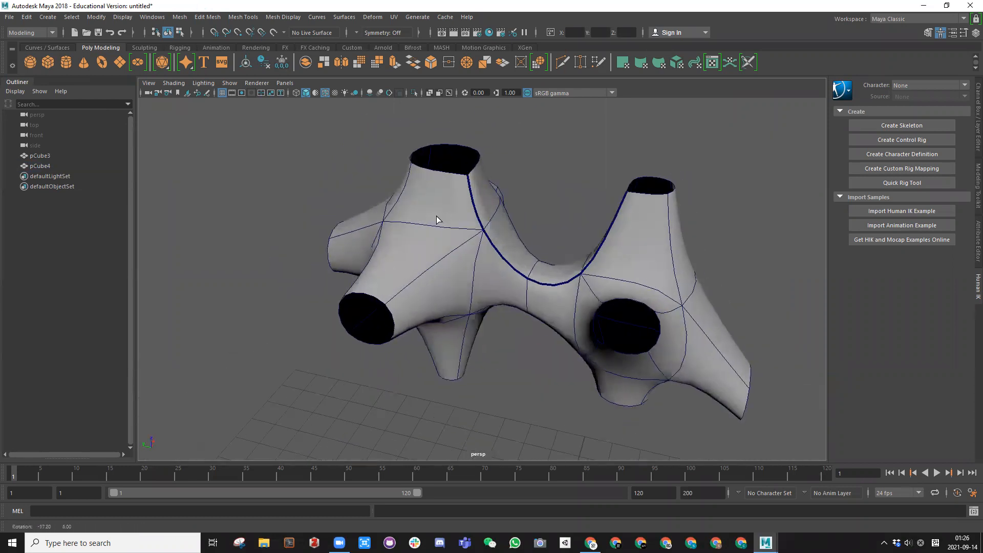
left_click_drag(483, 241, 441, 278, "alt")
middle_click_drag(396, 240, 498, 294, "alt")
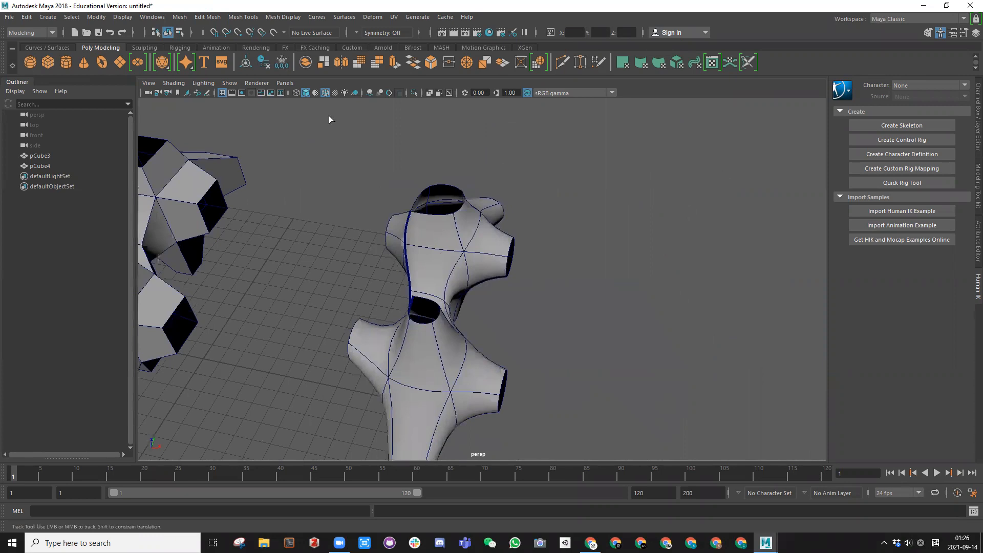
left_click(325, 93)
left_click_drag(384, 207, 539, 241, "alt")
middle_click_drag(539, 240, 466, 247, "alt")
scroll(466, 247, "up", 3)
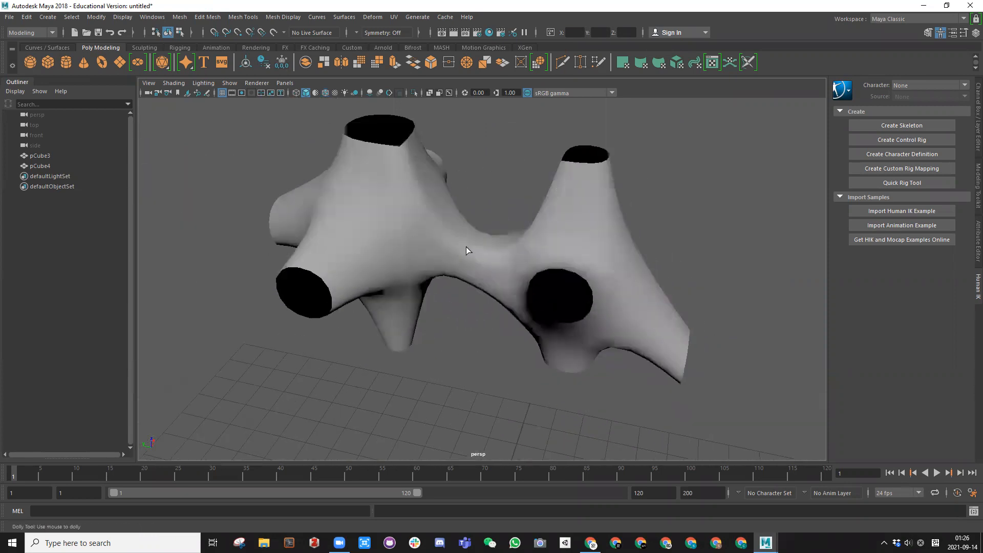
scroll(433, 215, "down", 3)
scroll(435, 222, "up", 4)
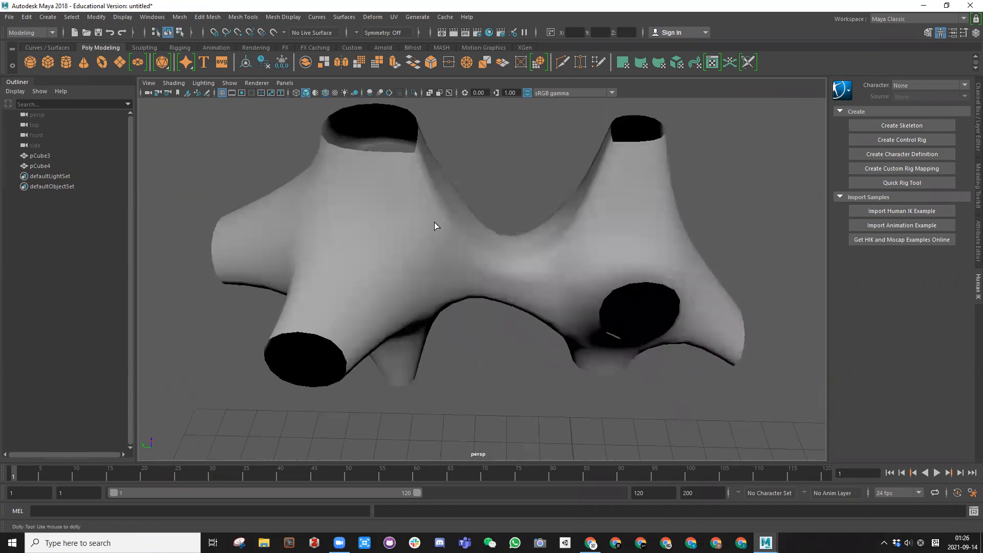
Set the creased duplicate's smooth mesh preview division levels to 4
left_click(434, 222)
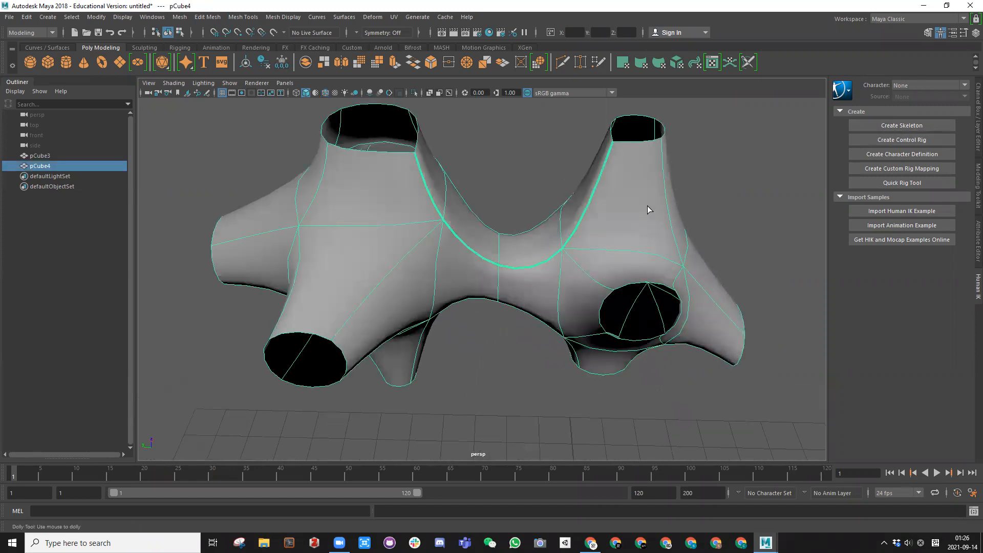
key("ctrl+a")
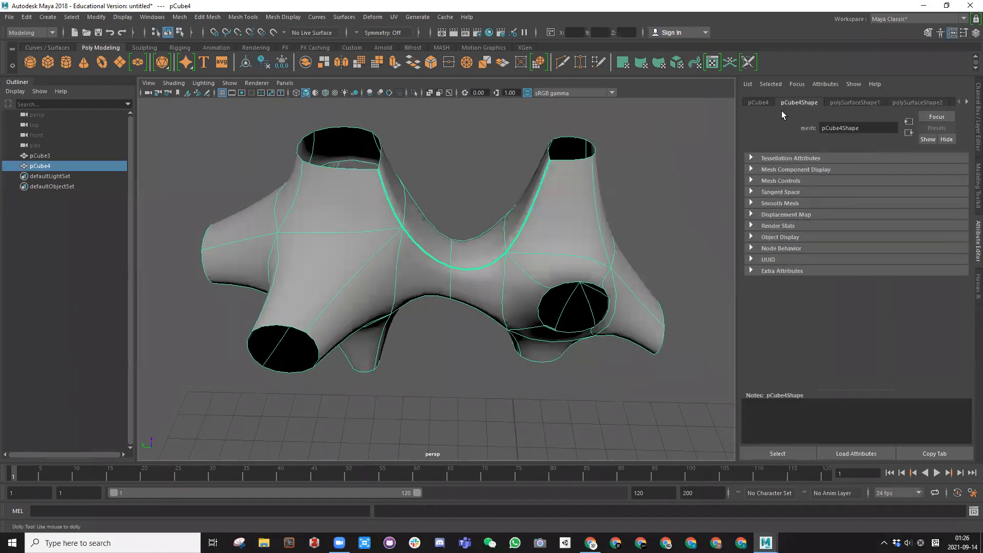
left_click(752, 203)
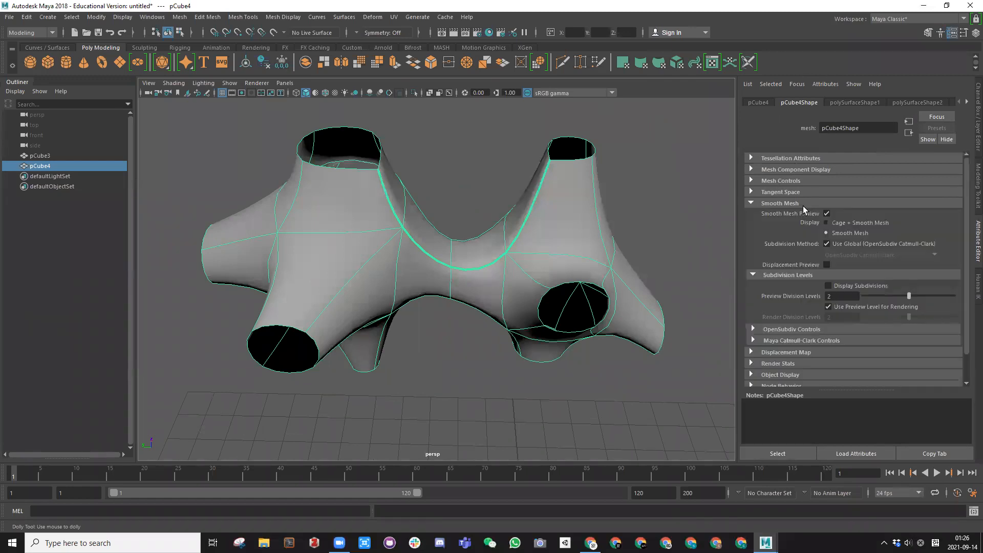
left_click_drag(909, 295, 959, 299)
left_click(674, 182)
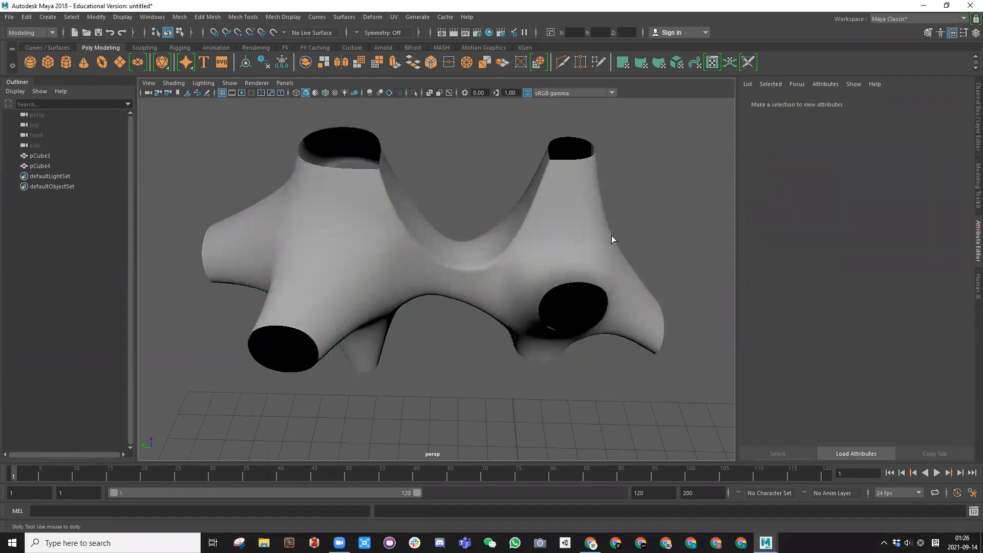
left_click(526, 266)
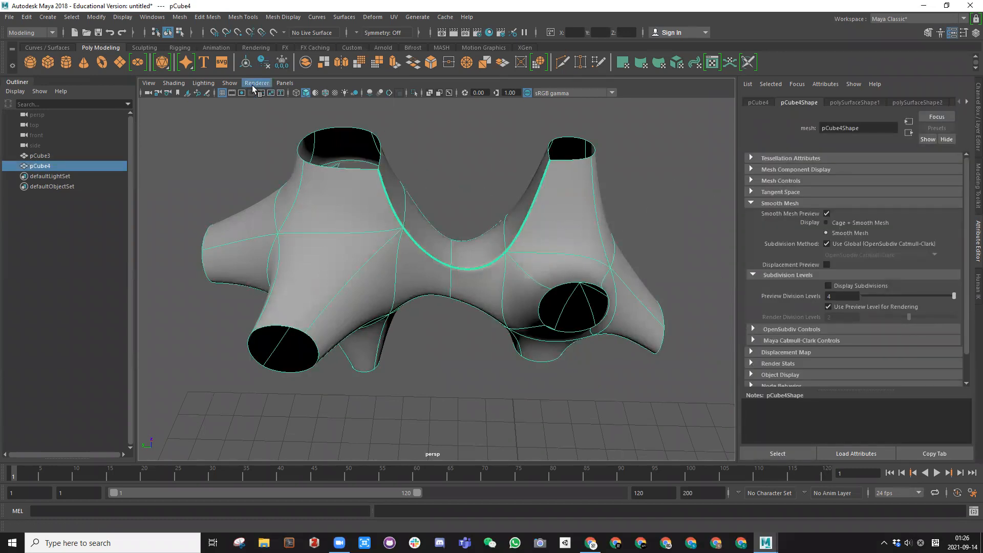
Examine the creased edge around the duplicate's larger upper opening up close
left_click(430, 164)
scroll(345, 167, "up", 5)
middle_click_drag(344, 167, 505, 306, "alt")
left_click_drag(505, 306, 344, 263, "alt")
left_click(343, 263)
left_click_drag(301, 231, 324, 219, "alt")
middle_click_drag(323, 220, 335, 206, "alt")
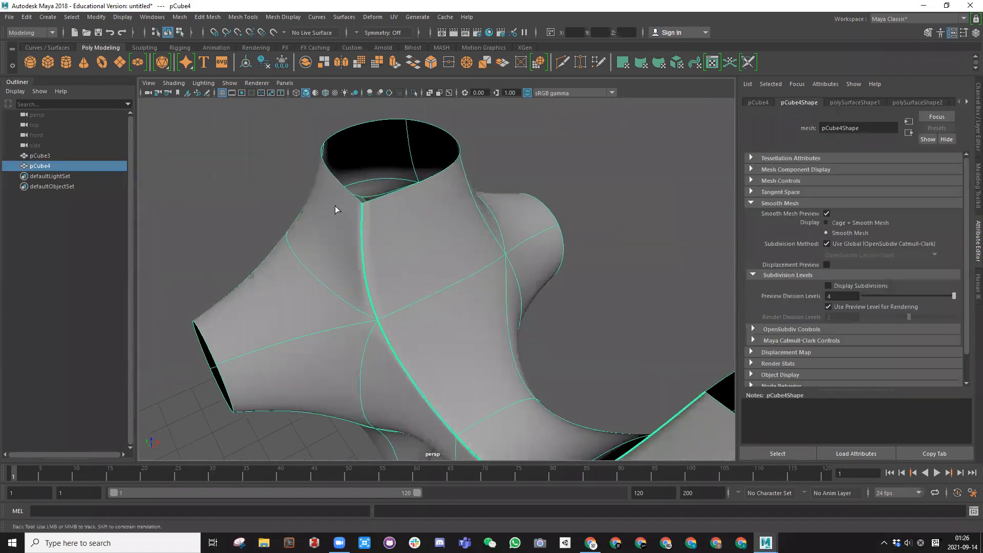
Enable multisampling anti-aliasing in the Viewport 2.0 hardware renderer settings, toggling it to compare the edge quality
left_click(262, 82)
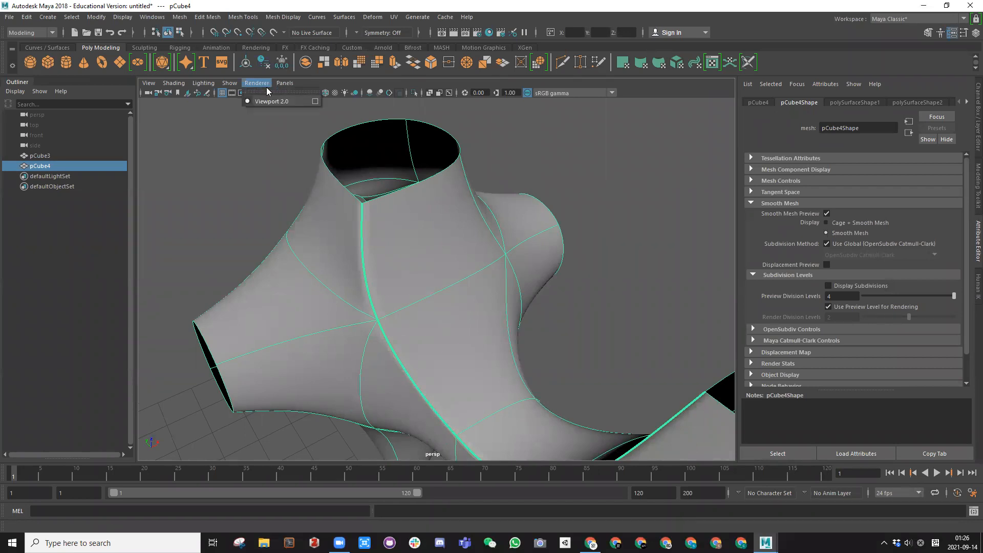
left_click(316, 102)
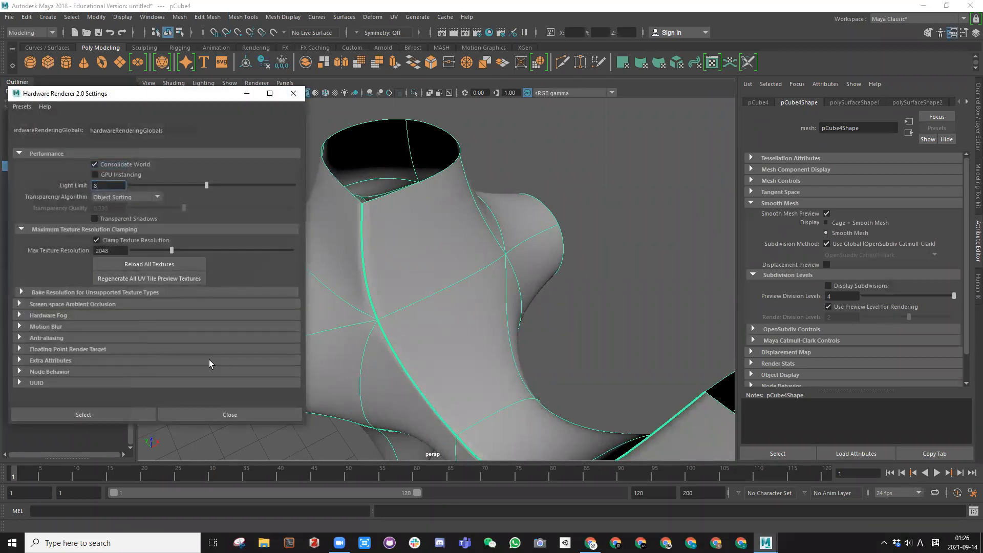
left_click(21, 338)
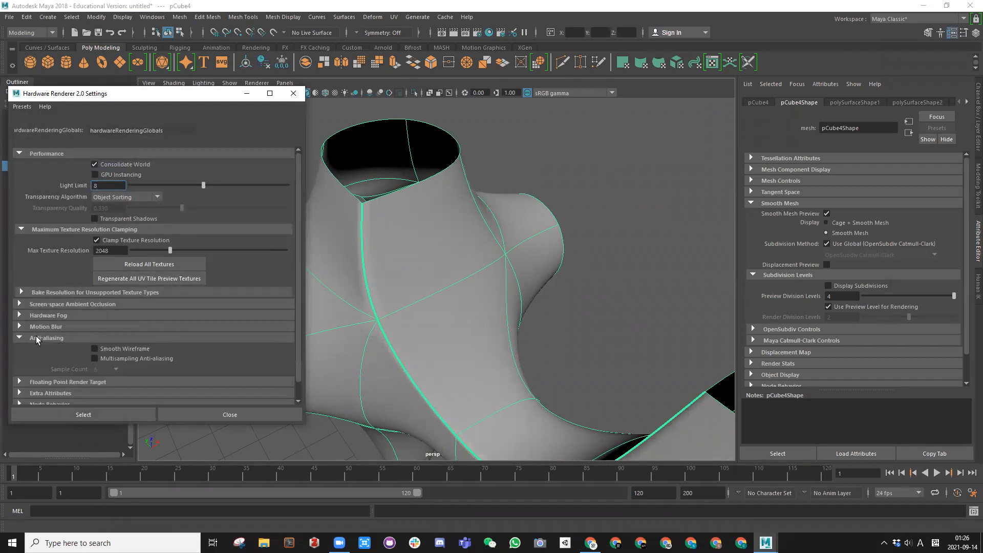
left_click(95, 359)
left_click(95, 359)
left_click(95, 359)
left_click(94, 359)
left_click(94, 358)
left_click(94, 359)
left_click(94, 358)
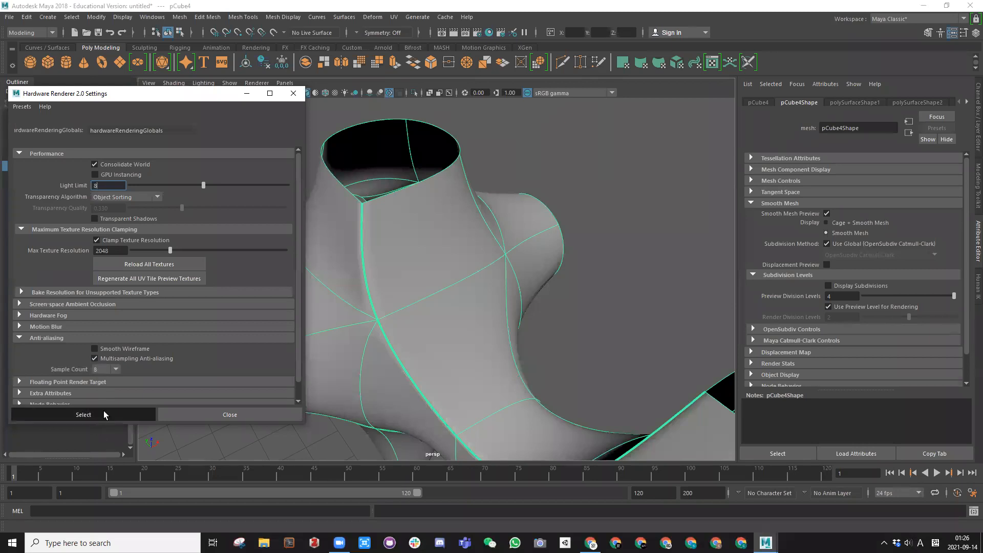
left_click(104, 412)
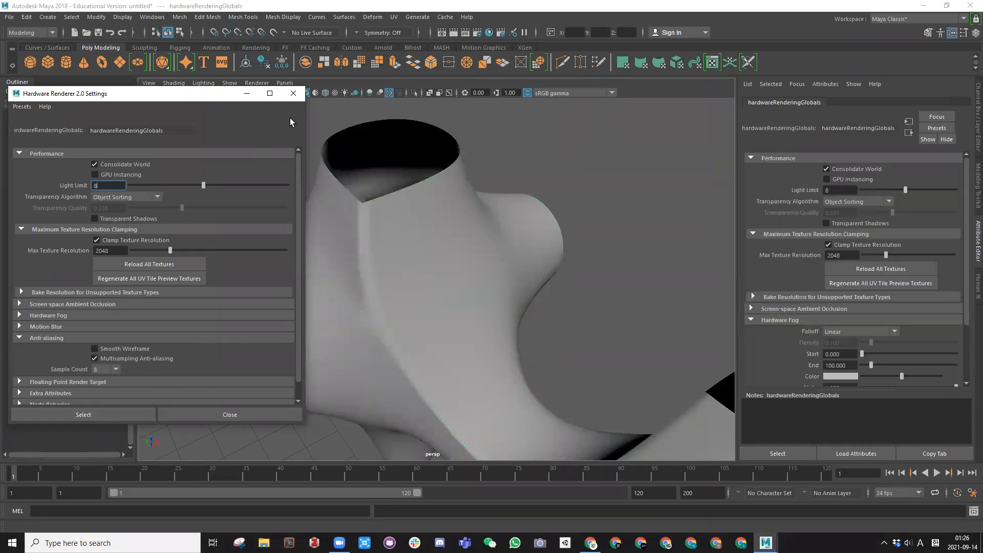
left_click(293, 93)
Examine the creased duplicate's anti-aliased surface from several sides
scroll(576, 233, "down", 3)
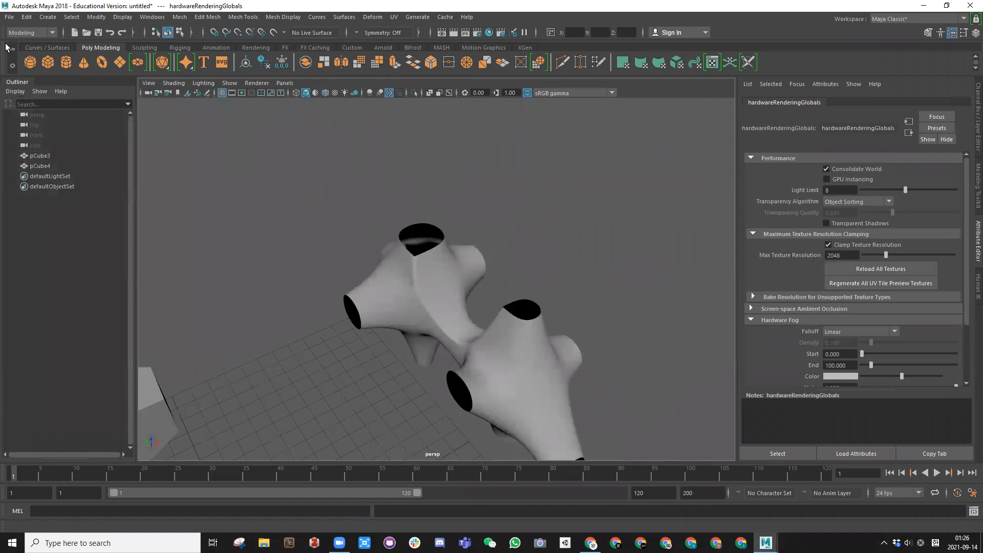
left_click_drag(444, 235, 389, 251, "alt")
left_click(389, 248)
right_click(391, 253)
left_click(441, 226)
mouse_move(441, 226)
left_mouse_down("alt")
mouse_move(362, 298)
mouse_move(542, 274)
mouse_move(566, 255)
mouse_move(388, 242)
mouse_move(386, 252)
mouse_move(466, 278)
mouse_move(427, 240)
left_mouse_up("alt")
left_click(362, 298)
left_click_drag(441, 319, 549, 210, "alt")
Crease the edges running from the existing crease past the smaller upper opening to the outer arm, using a crease value of about 3.85
right_click_drag(549, 210, 531, 251)
left_click(531, 251)
left_click_drag(531, 251, 524, 193, "alt")
key("space")
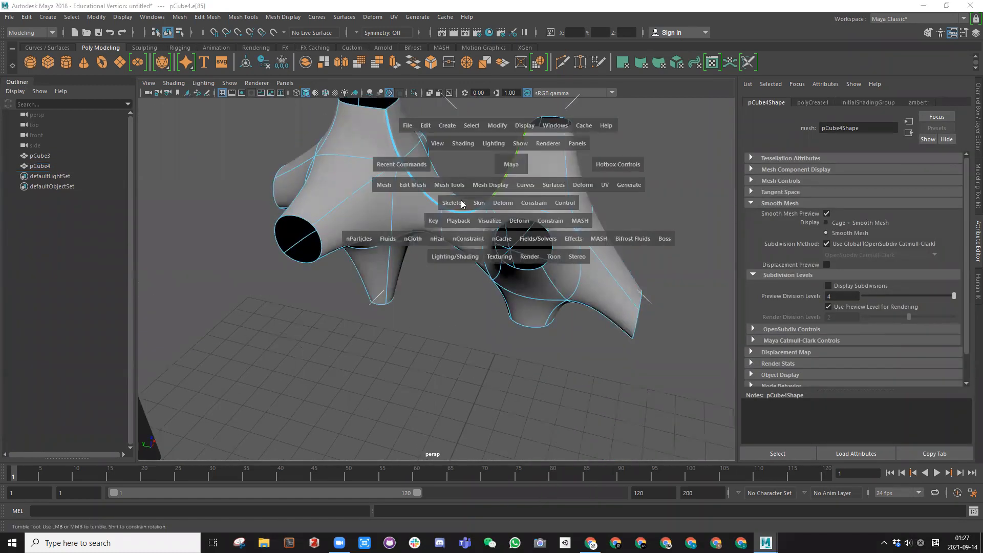
left_click(418, 186)
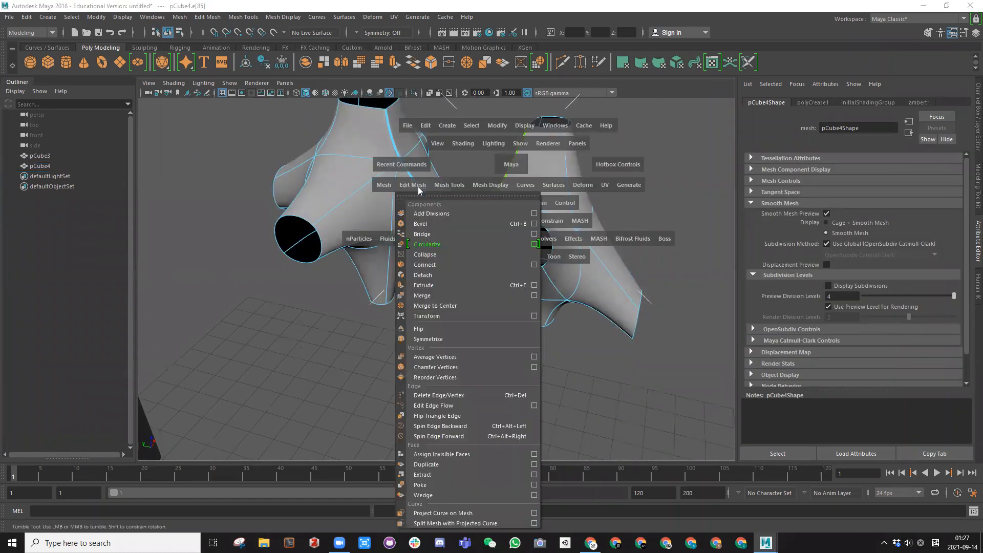
left_click(445, 189)
left_click(461, 245)
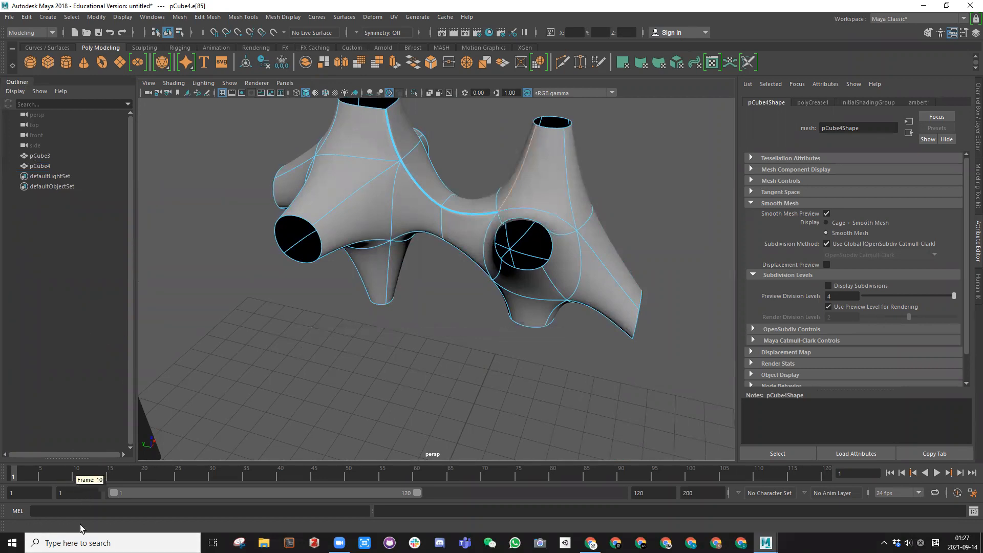
left_click_drag(413, 294, 527, 257, "alt")
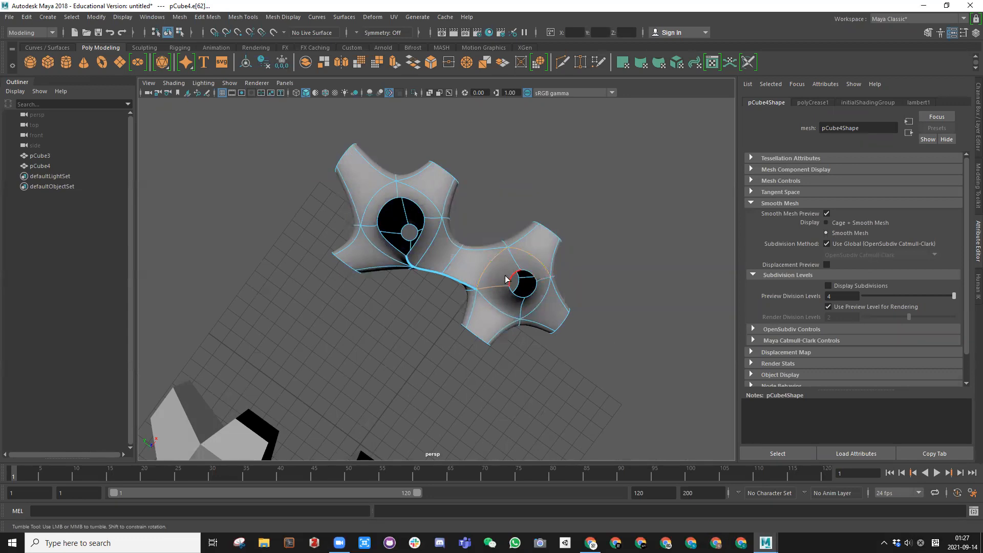
left_click(551, 278)
left_click_drag(461, 261, 373, 268, "alt")
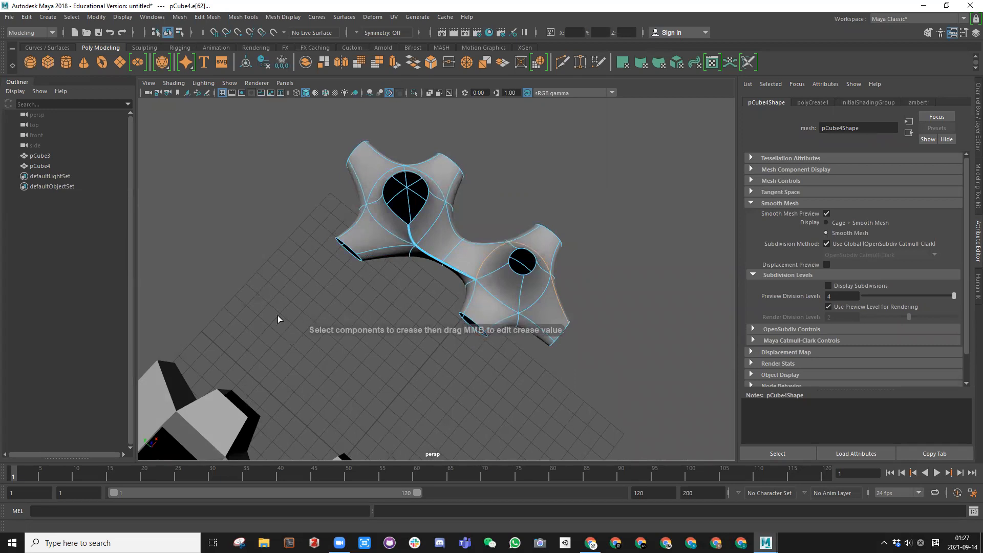
scroll(268, 303, "up", 3)
middle_click_drag(267, 303, 621, 347)
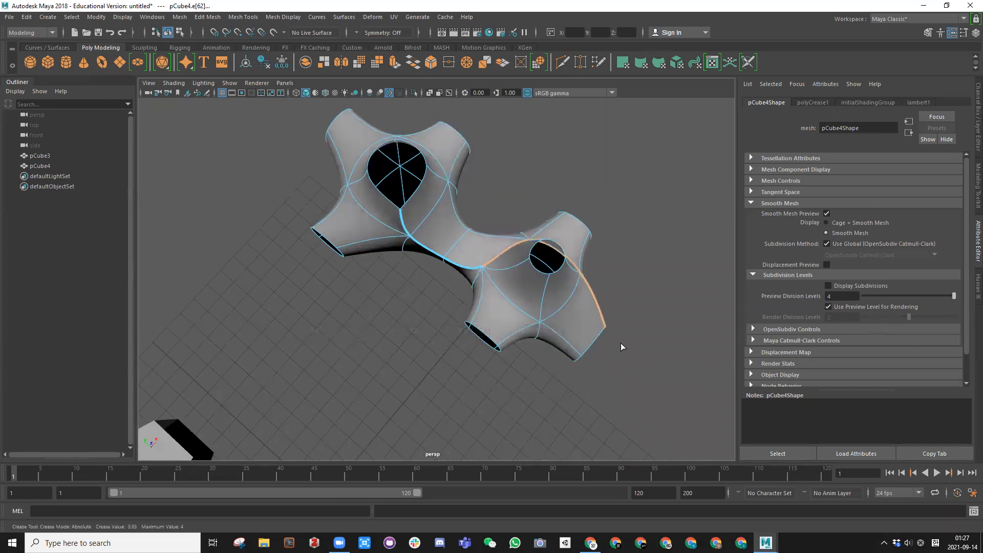
Return the duplicate to object mode and examine the extended crease from all around the mesh
scroll(553, 274, "down", 2)
left_click_drag(553, 275, 442, 257, "alt")
right_click_drag(487, 226, 528, 229)
left_click(338, 178)
left_click_drag(405, 267, 661, 281, "alt")
left_click_drag(648, 289, 386, 277, "alt")
scroll(365, 275, "up", 5)
scroll(384, 272, "down", 4)
left_click(397, 244)
left_click_drag(398, 244, 57, 72, "alt")
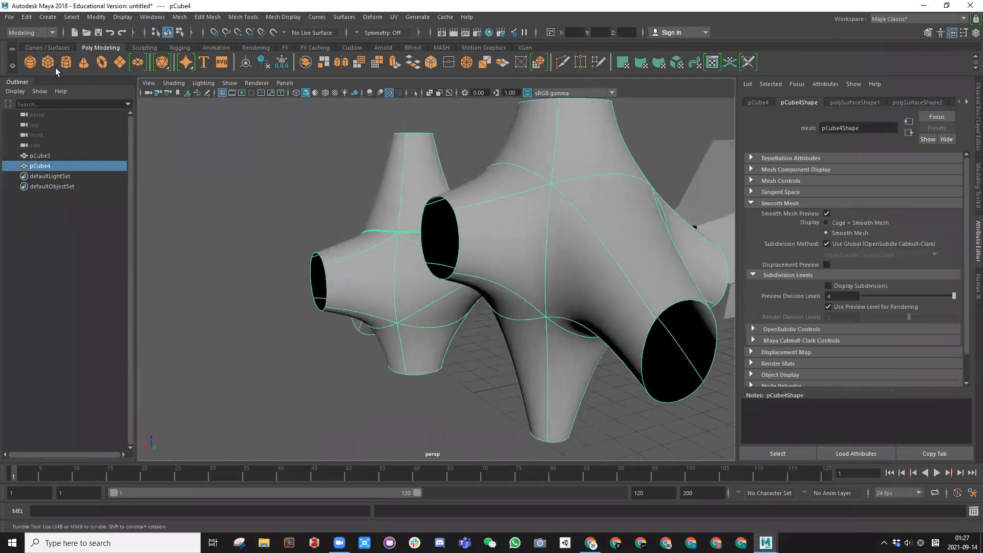
Select the creased edge below the smaller upper opening for moving, and return the mesh to object mode
right_click_drag(400, 208, 388, 184)
left_click(376, 232)
left_click_drag(402, 207, 381, 197, "alt")
key("w")
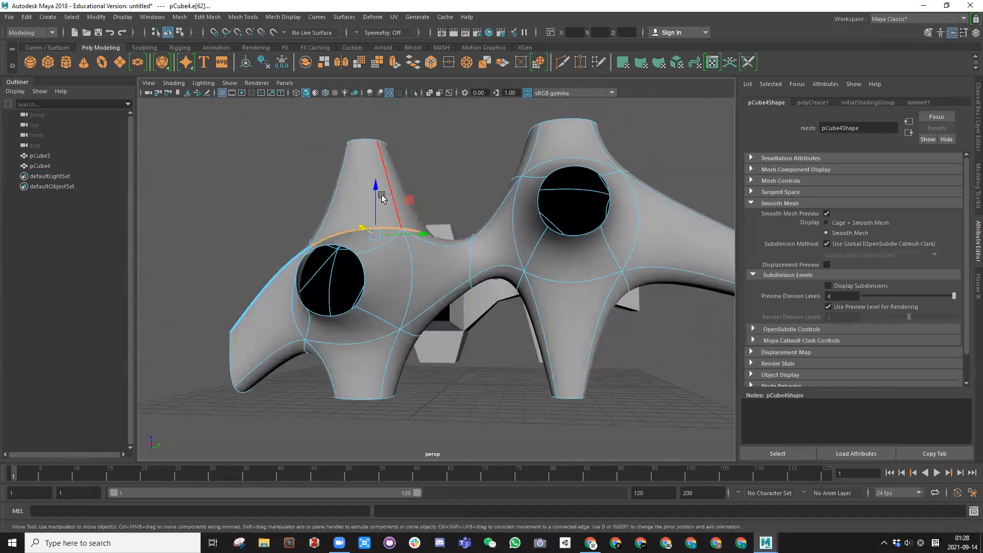
left_click_drag(352, 148, 361, 176, "alt")
right_click_drag(362, 176, 394, 151)
scroll(410, 307, "down", 5)
left_click(409, 317)
Pull the crease vertex beside the smaller upper opening outward, select its neighbour for moving, and return to object mode
left_click_drag(409, 317, 395, 272, "alt")
left_click(394, 268)
scroll(400, 262, "up", 3)
right_click_drag(403, 258, 402, 230)
left_click(402, 285)
left_click_drag(403, 287, 441, 262, "alt")
left_click_drag(468, 246, 484, 243)
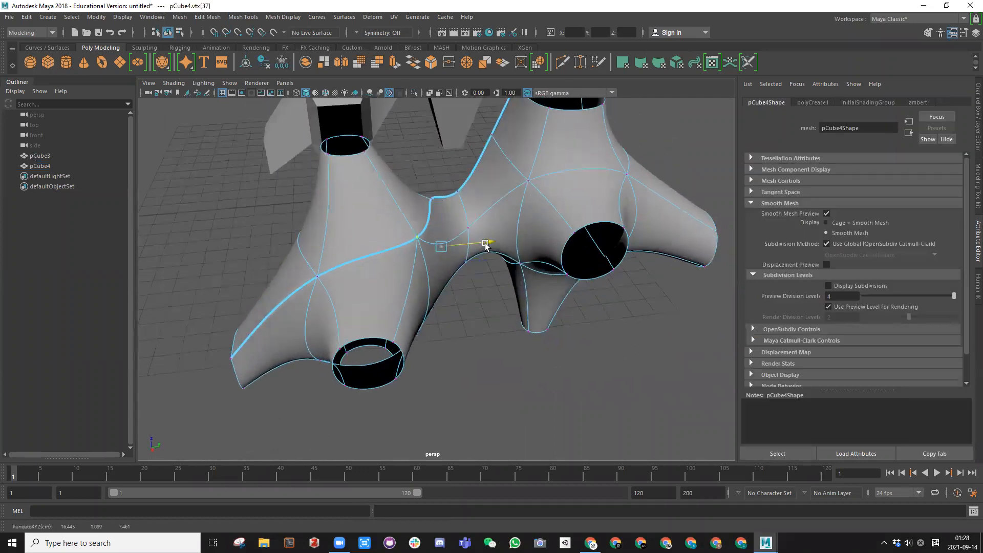
left_click_drag(420, 250, 436, 205, "alt")
left_click(439, 219)
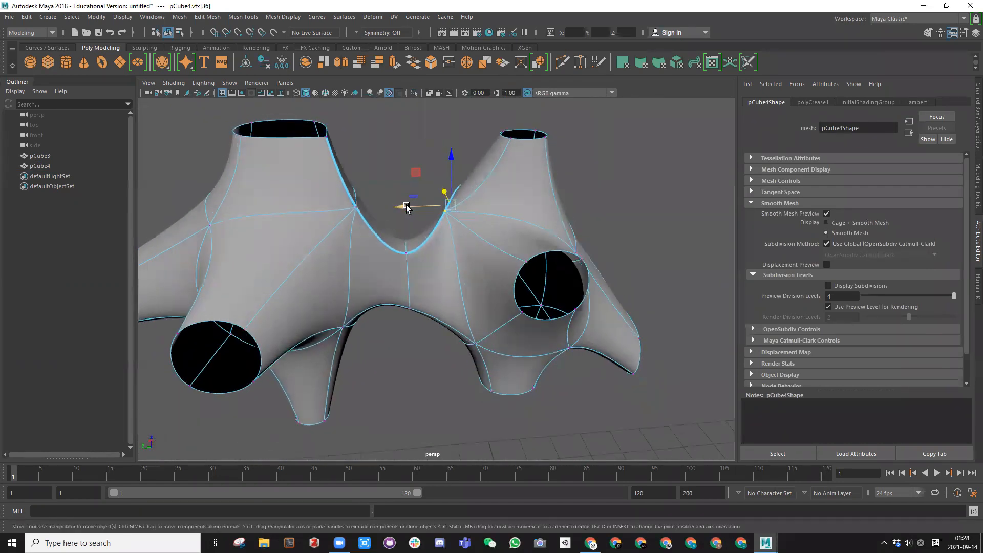
right_click_drag(502, 183, 570, 154)
left_click(570, 154)
Raise the crease vertex between the smaller upper opening and the valley joining the two bodies
left_click_drag(538, 185, 358, 188, "alt")
left_click(439, 191)
scroll(439, 191, "up", 5)
left_click_drag(439, 191, 426, 207, "alt")
right_click_drag(426, 206, 382, 206)
left_click_drag(439, 206, 467, 223, "alt")
left_click_drag(547, 226, 547, 226)
left_click_drag(512, 221, 446, 197, "alt")
scroll(449, 197, "down", 5)
left_click_drag(444, 194, 445, 193)
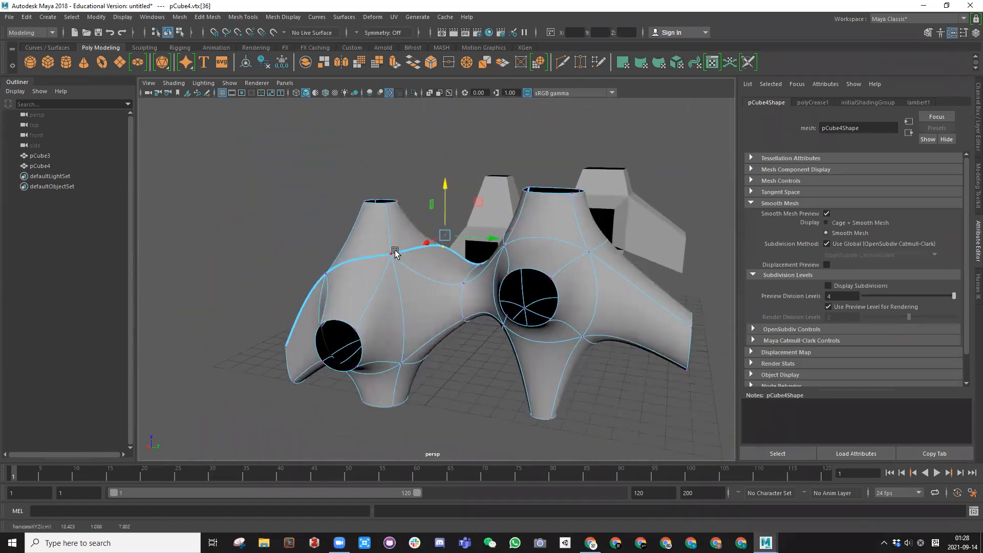
Move the rim vertices of the smaller upper opening, and return the mesh to object mode
left_click_drag(371, 215, 463, 174, "alt")
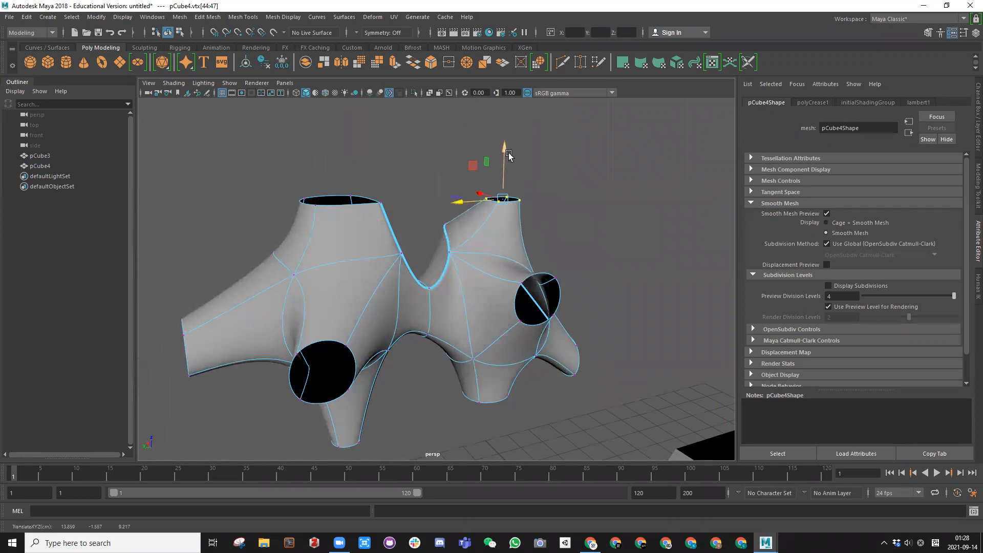
left_click_drag(480, 261, 471, 279, "alt")
right_click_drag(508, 243, 556, 221)
left_click(581, 241)
left_click_drag(482, 256, 520, 244, "alt")
Crease the edges running from the larger body's lower leg over its side opening to the end of the outer arm
left_click(520, 245)
left_click_drag(607, 251, 637, 253, "alt")
right_click_drag(638, 253, 622, 220)
left_click(643, 252)
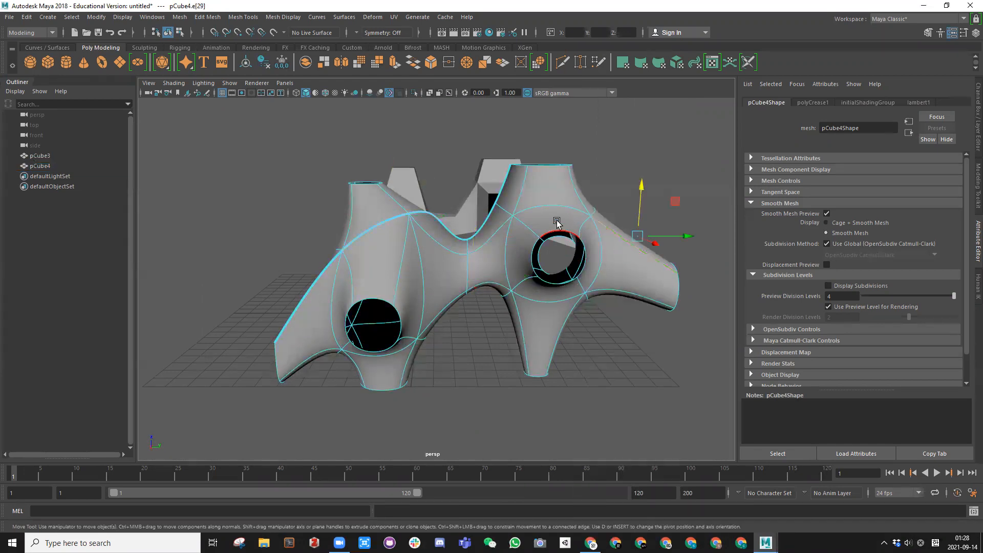
scroll(560, 292, "up", 3)
left_click_drag(524, 274, 526, 240, "alt")
key("space")
left_click(464, 261)
left_click(471, 319)
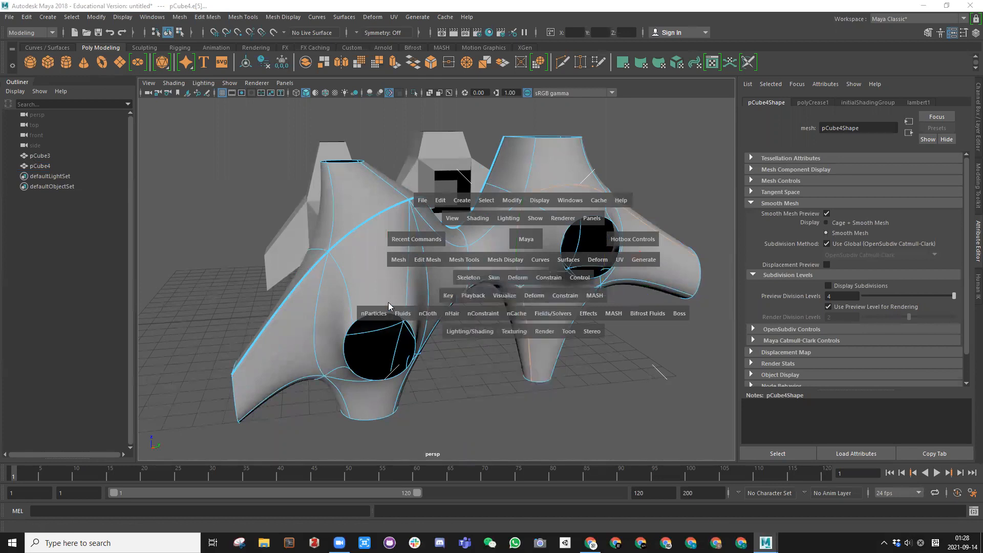
left_click_drag(514, 240, 589, 210, "alt")
right_click_drag(590, 204, 657, 180)
left_click(657, 179)
Pull the creased edge above the larger body's side opening outward, and return the mesh to object mode
scroll(630, 215, "down", 4)
mouse_move(616, 226)
left_mouse_down("alt")
mouse_move(580, 261)
mouse_move(604, 240)
left_mouse_up("alt")
scroll(604, 240, "up", 4)
middle_click_drag(604, 239, 520, 246, "alt")
left_click_drag(519, 250, 505, 299, "alt")
left_click_drag(503, 257, 537, 215, "alt")
left_click(508, 221)
key("w")
left_click_drag(529, 201, 533, 201)
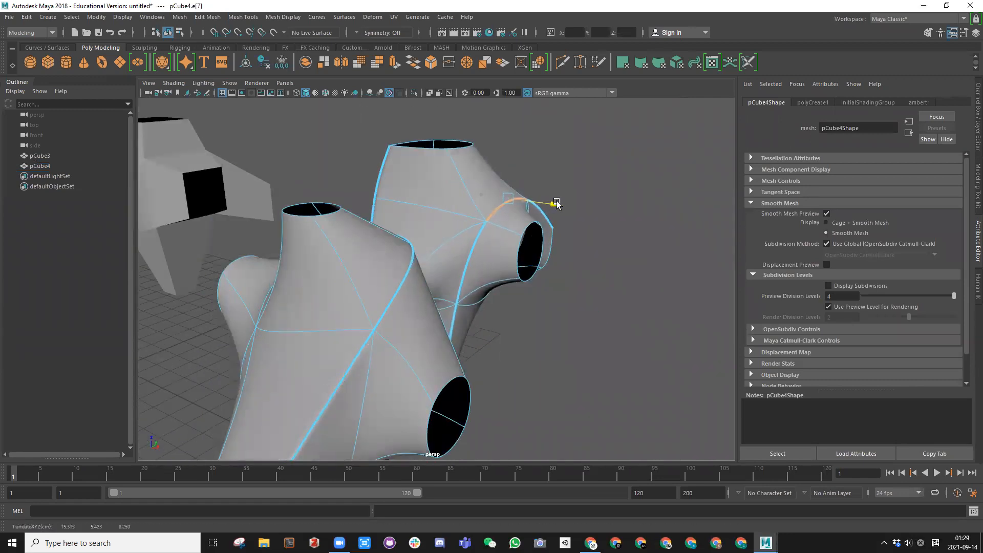
mouse_move(510, 236)
left_mouse_down("alt")
mouse_move(468, 277)
mouse_move(479, 279)
mouse_move(501, 243)
left_mouse_up("alt")
left_click(501, 243)
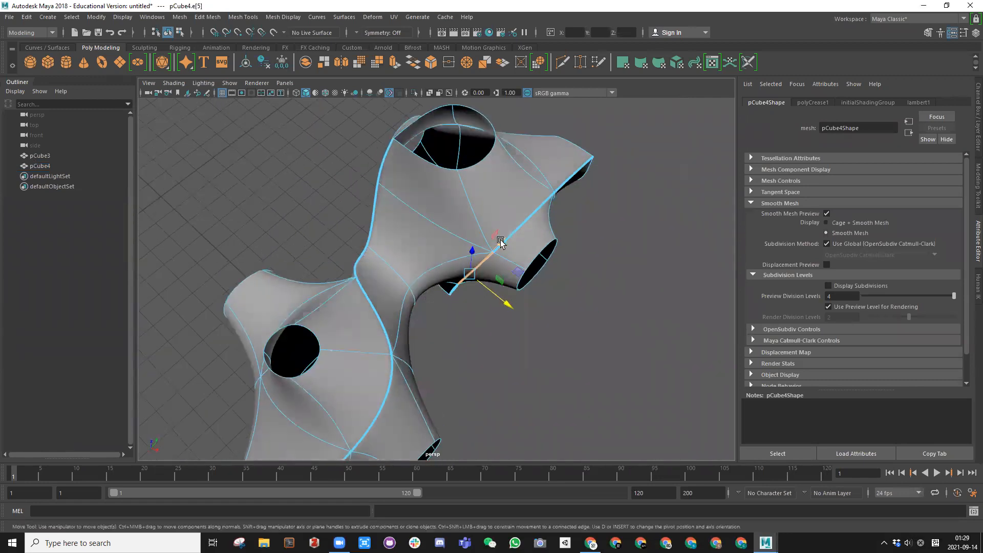
left_click_drag(504, 285, 445, 209, "alt")
right_click_drag(532, 216, 573, 185)
left_click(574, 184)
Move the rim edges of the larger body's side opening outward, and return the mesh to object mode
scroll(558, 200, "down", 4)
left_click_drag(537, 225, 478, 269, "alt")
left_click(479, 269)
scroll(482, 262, "up", 3)
right_click_drag(486, 270, 487, 240)
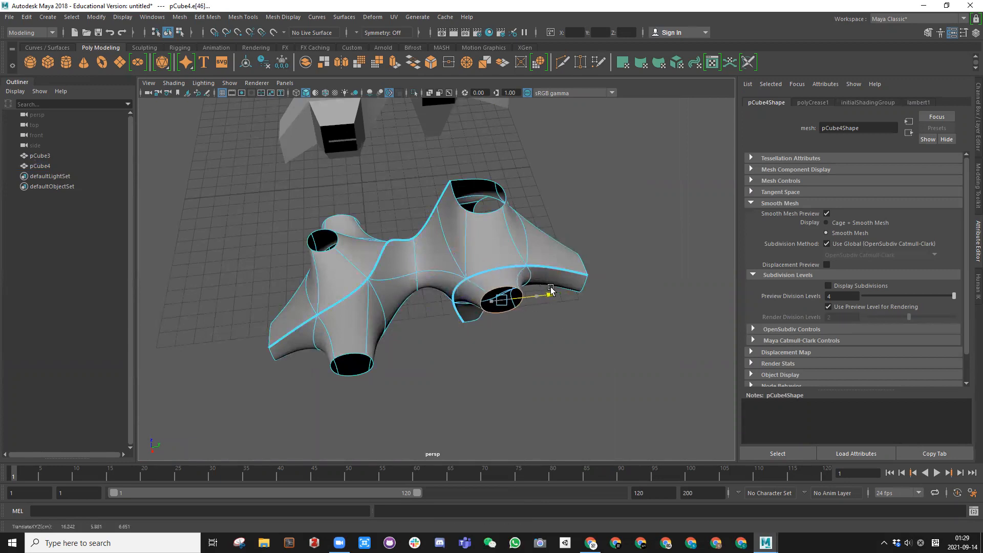
left_click_drag(533, 306, 508, 219, "alt")
right_click_drag(458, 229, 504, 214)
left_click(549, 242)
Examine the reshaped creased mesh from several sides, both selected and unselected
scroll(548, 246, "down", 2)
mouse_move(549, 247)
left_mouse_down("alt")
mouse_move(548, 281)
mouse_move(533, 256)
left_mouse_up("alt")
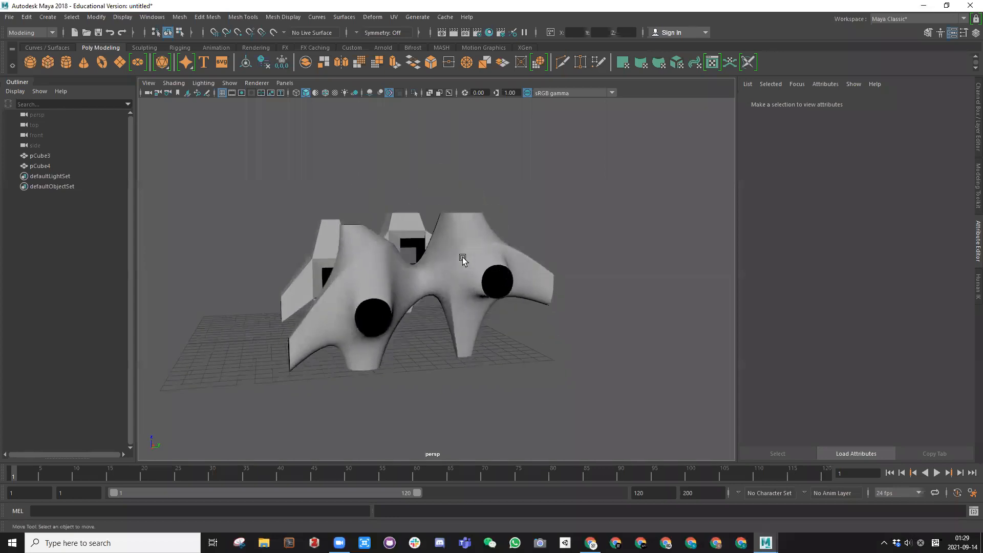
left_click_drag(463, 376, 646, 367, "alt")
scroll(561, 251, "up", 3)
left_click_drag(561, 250, 503, 242, "alt")
left_click(549, 287)
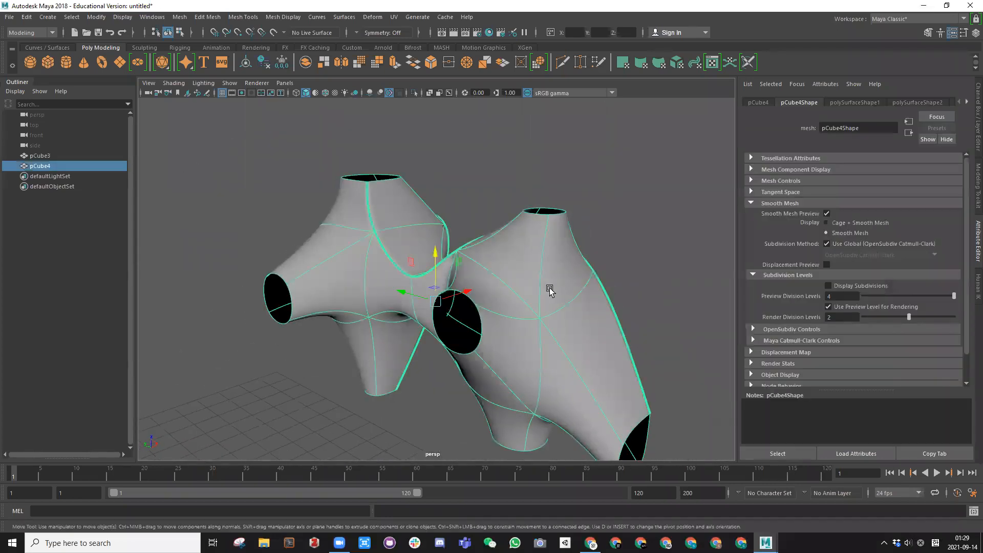
scroll(557, 292, "down", 3)
left_click_drag(557, 293, 538, 310, "alt")
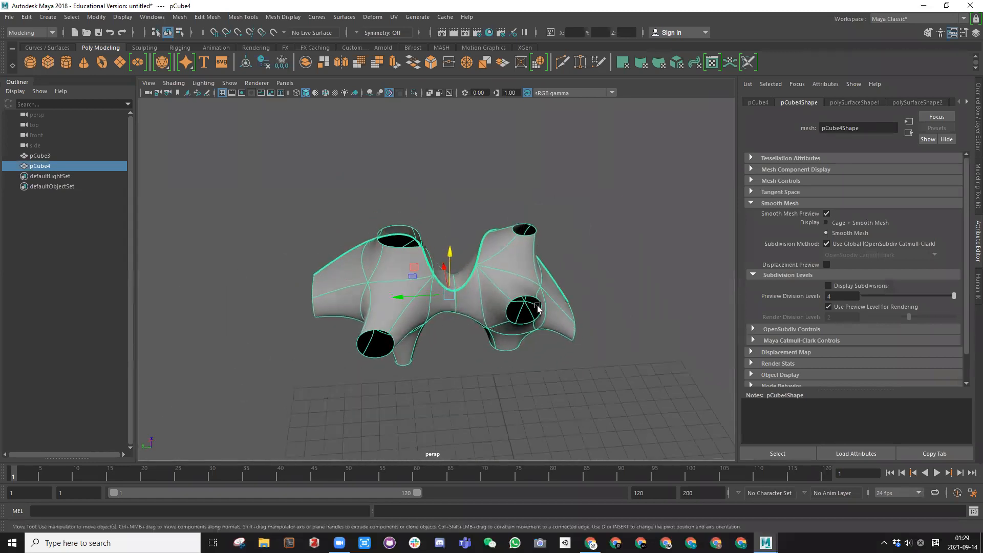
left_click(561, 225)
left_click_drag(563, 224, 584, 289, "alt")
left_click_drag(428, 240, 417, 274, "alt")
left_click(417, 276)
scroll(427, 293, "down", 3)
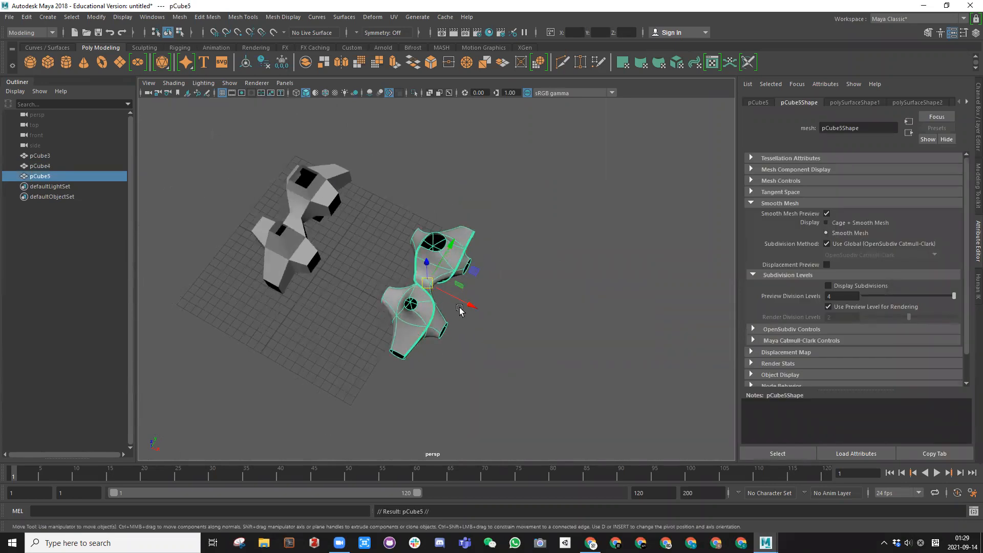
key("Delete")
scroll(420, 271, "up", 3)
Duplicate the creased mesh beside the original with smooth mesh preview off, and show the wireframe overlay on the shaded meshes
left_click(420, 271)
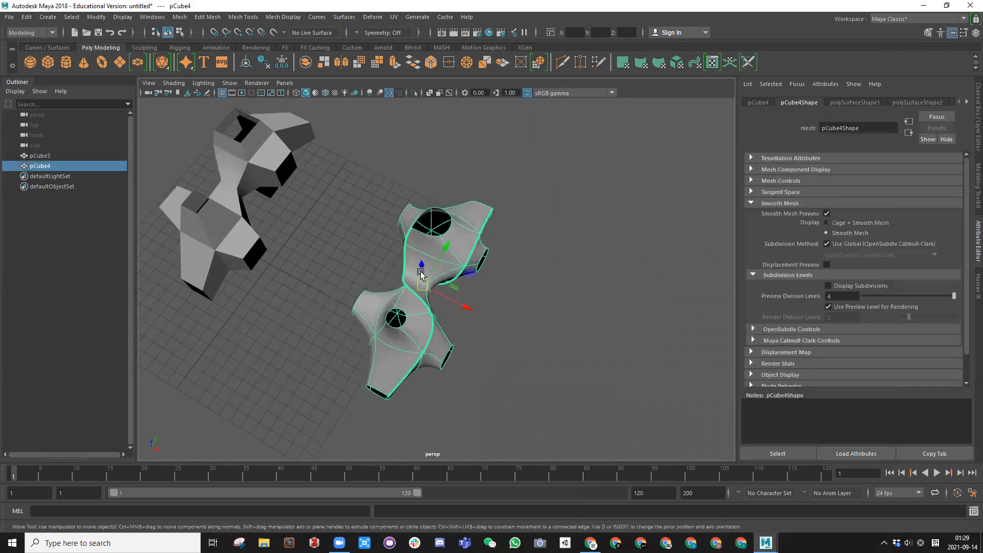
mouse_move(421, 274)
left_mouse_down("alt")
mouse_move(601, 288)
mouse_move(402, 264)
mouse_move(407, 280)
mouse_move(416, 255)
left_mouse_up("alt")
left_click(406, 280)
left_click(385, 268)
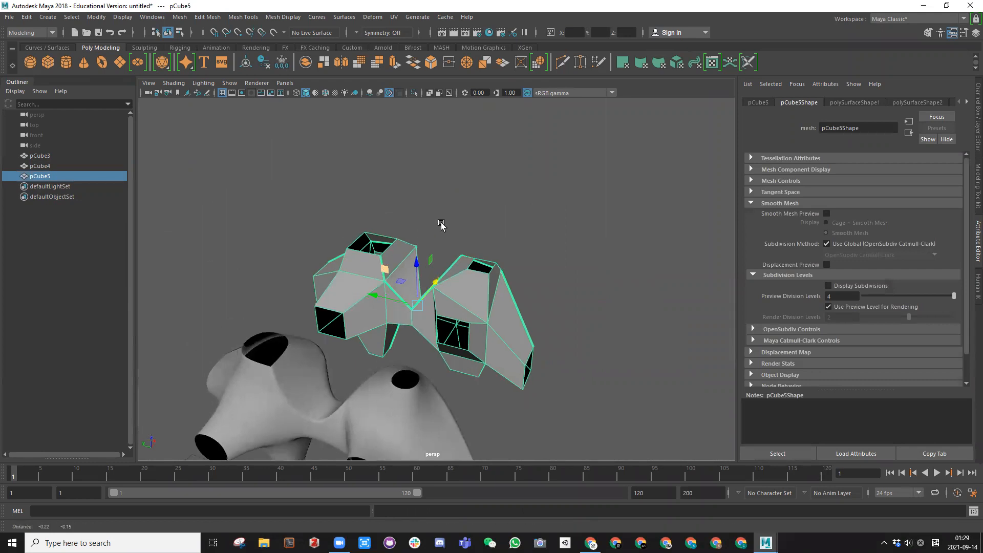
scroll(444, 224, "up", 5)
left_click(323, 95)
scroll(358, 175, "down", 4)
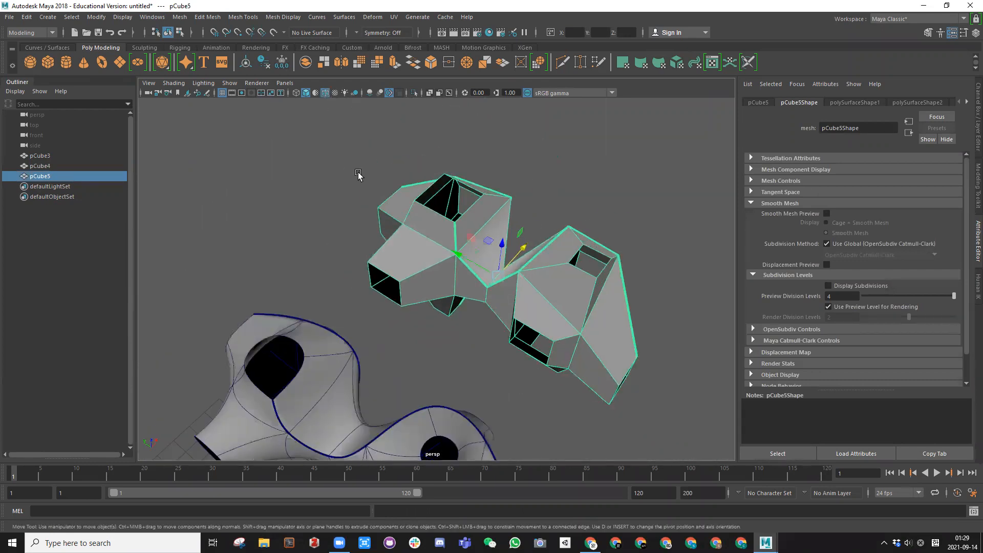
Apply Smooth to the new copy using Maya Catmull-Clark subdivision with the boundary rules set to Crease all
key("space")
left_click(288, 129)
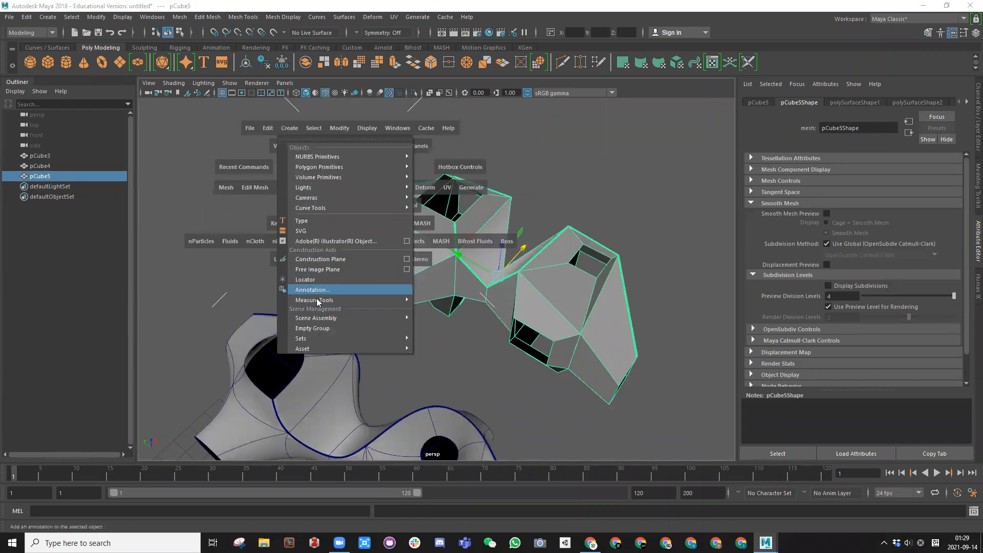
left_click(226, 153)
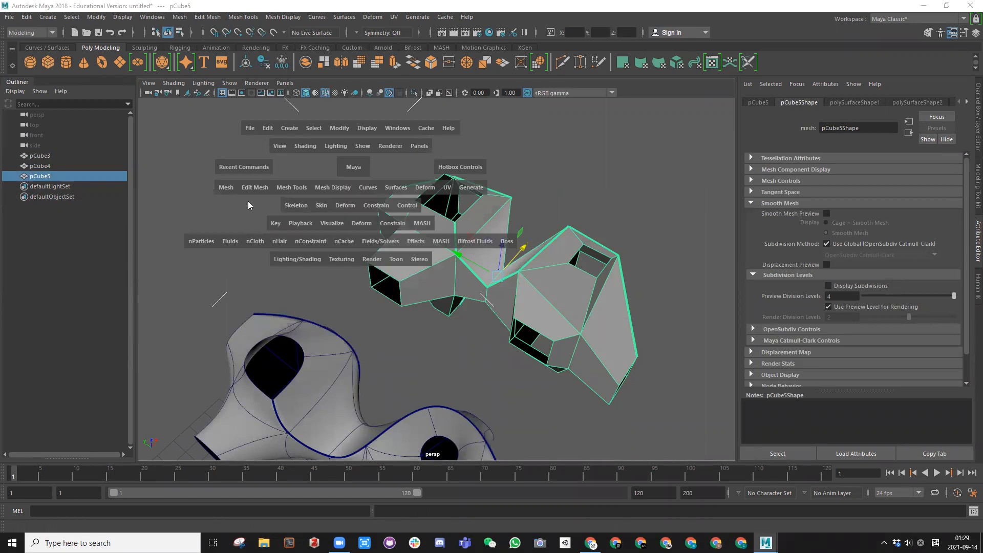
left_click(252, 187)
left_click(230, 188)
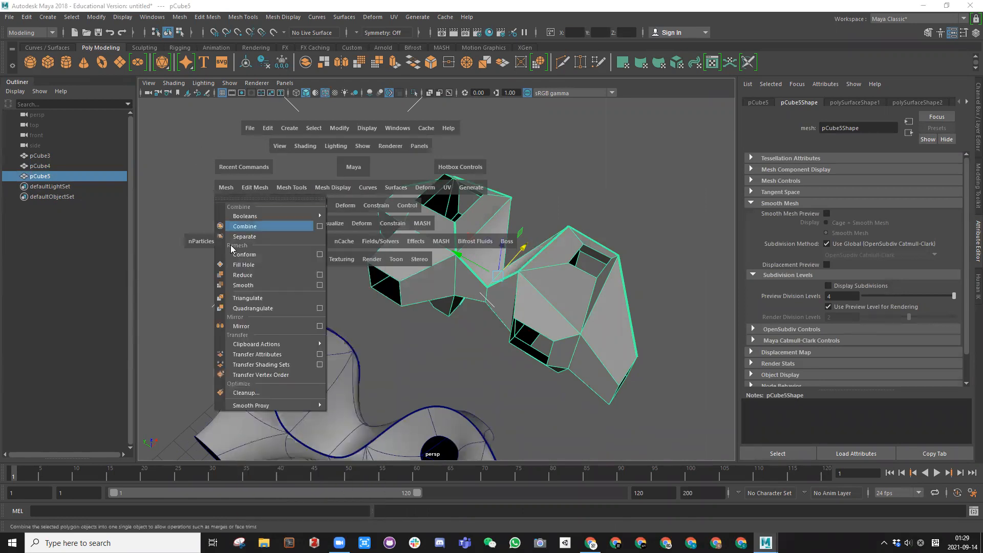
left_click(320, 285)
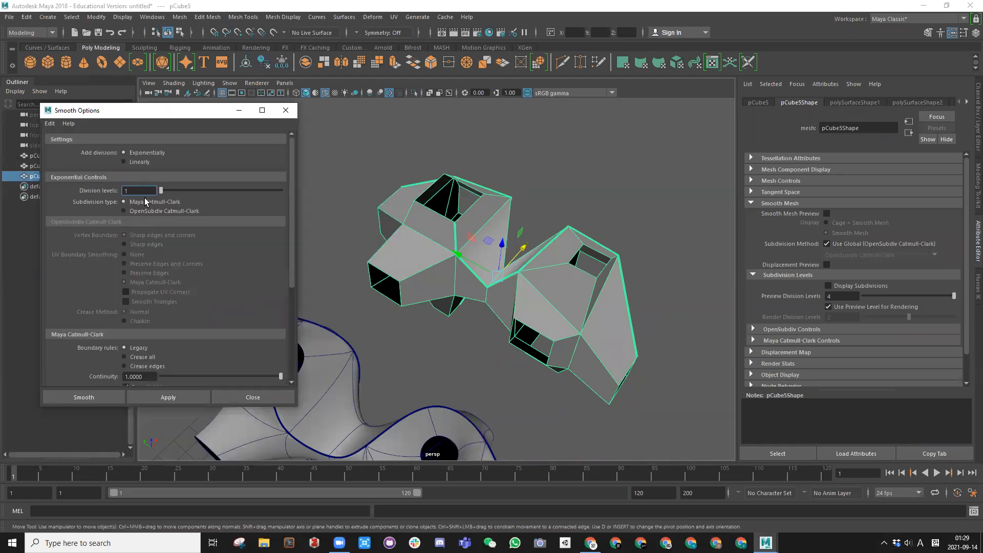
scroll(164, 235, "down", 2)
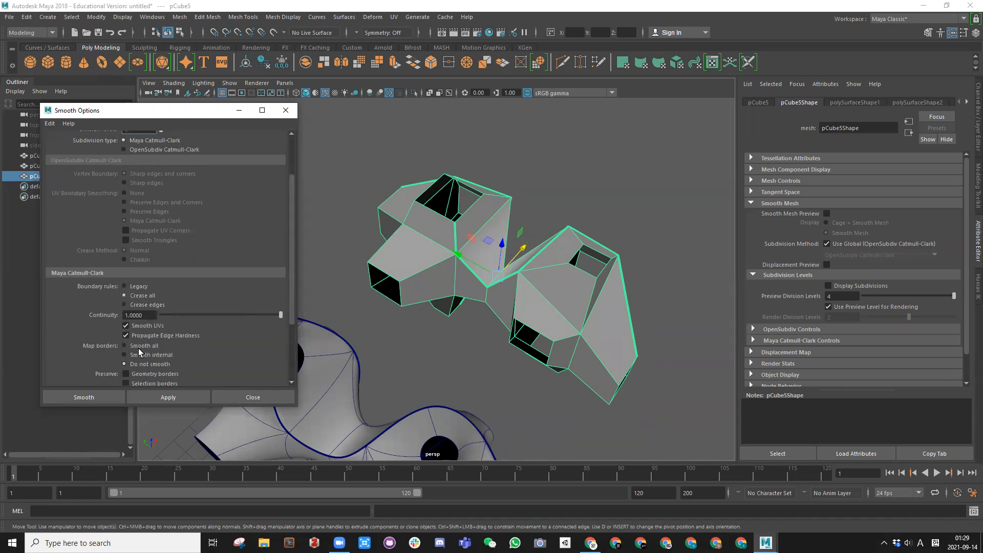
left_click(148, 398)
left_click_drag(439, 313, 386, 277, "alt")
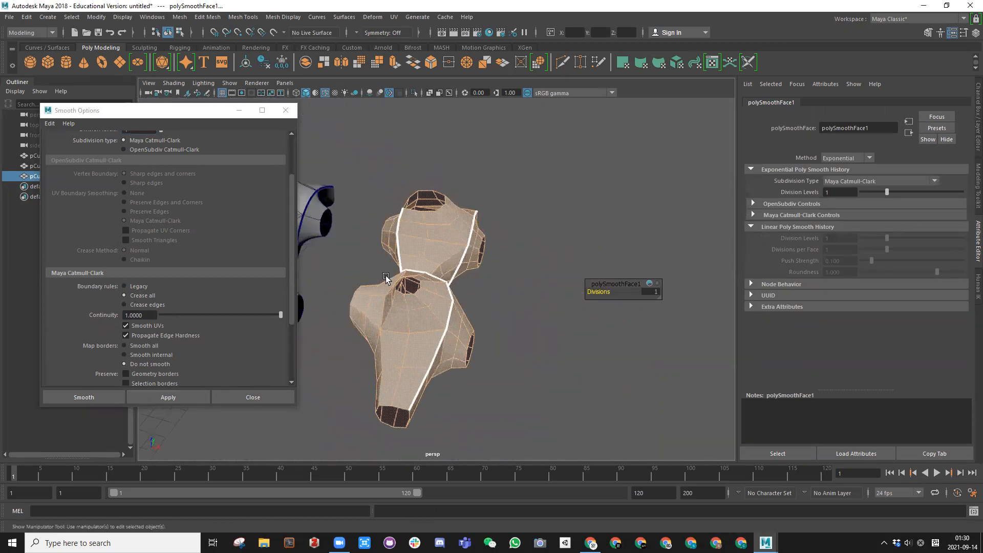
Increase the Smooth operation's divisions on the copy to refine its mesh
left_click(655, 292)
key("Return")
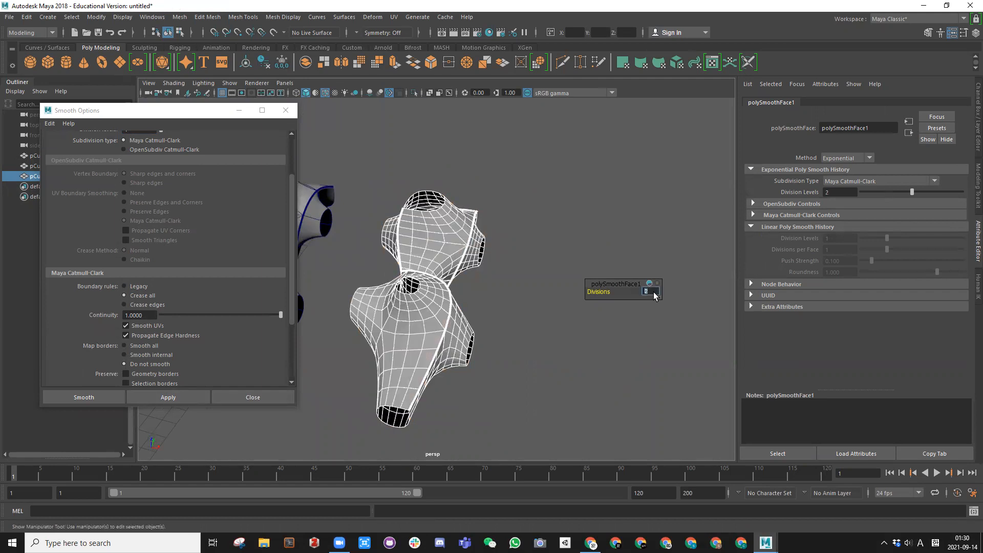
left_click(518, 246)
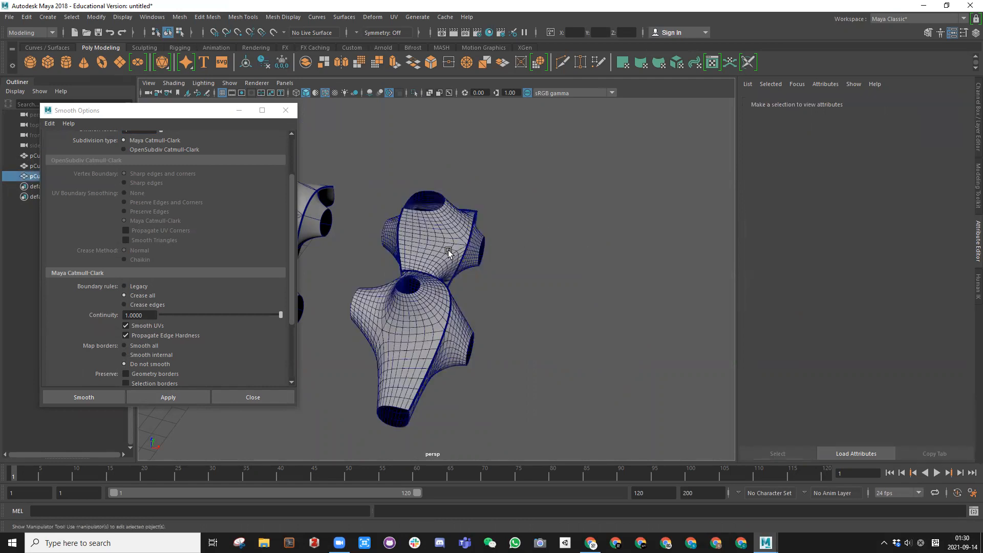
Turn off the wireframe overlay on the shaded meshes and compare the smoothed copy with the original
left_click(448, 250)
right_click(418, 210)
left_click_drag(418, 210, 566, 244, "alt")
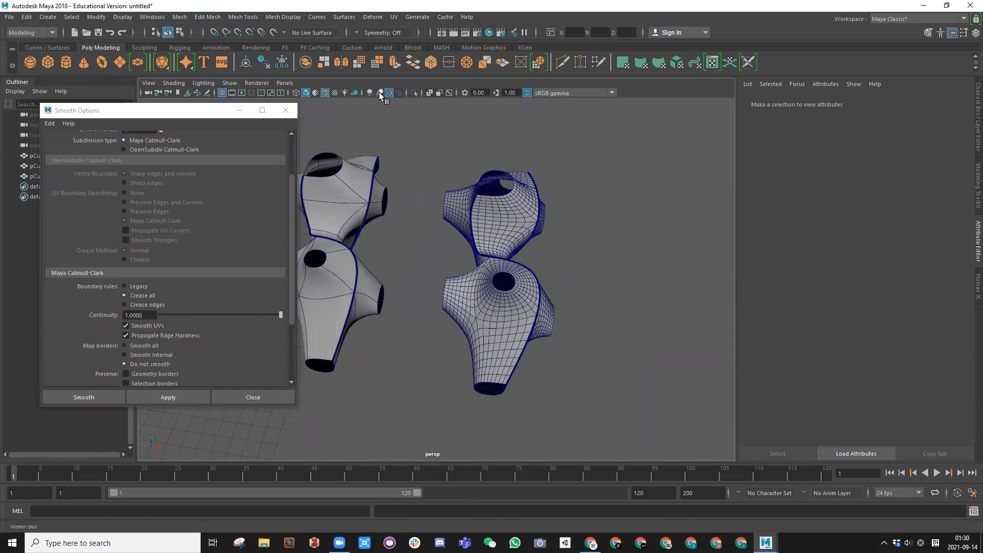
left_click(325, 93)
left_click_drag(491, 241, 531, 262, "alt")
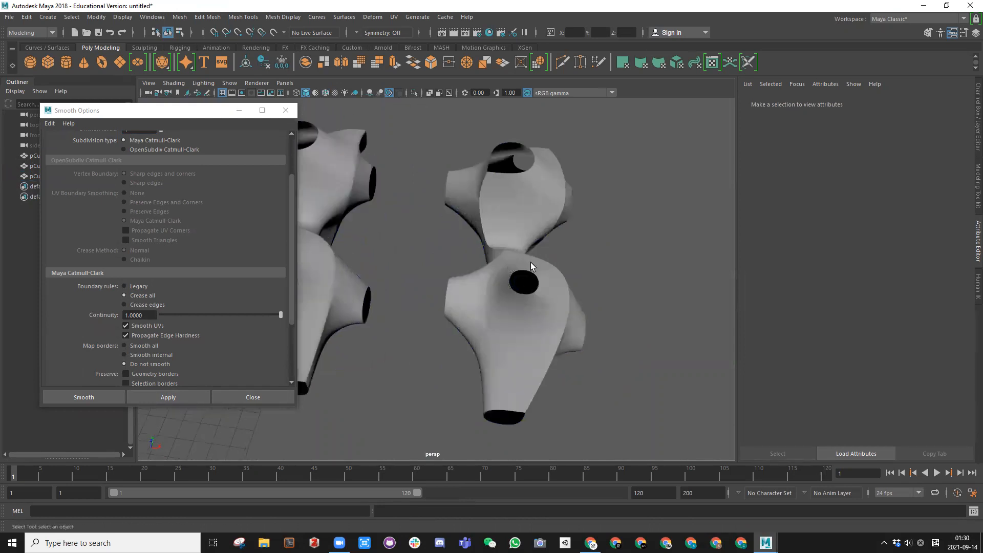
Duplicate the original unsmoothed mesh and move the copy along X to about 49.5, beyond the other meshes
scroll(597, 219, "up", 4)
left_click(600, 226)
left_click_drag(601, 226, 473, 332, "alt")
scroll(461, 349, "down", 5)
left_click(446, 367)
left_click_drag(447, 364, 412, 269, "alt")
left_click(408, 272)
key("w")
scroll(400, 278, "down", 2)
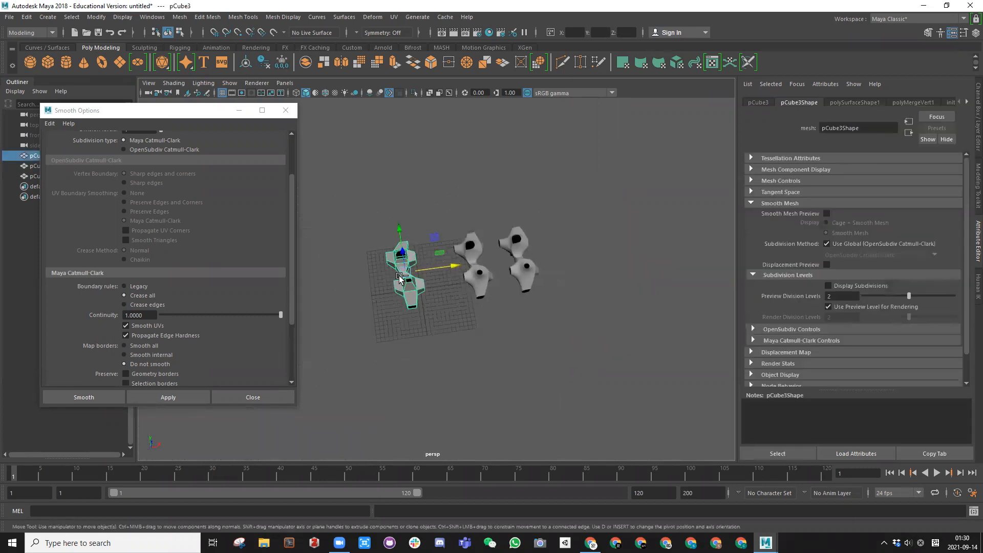
key("f")
scroll(490, 247, "up", 5)
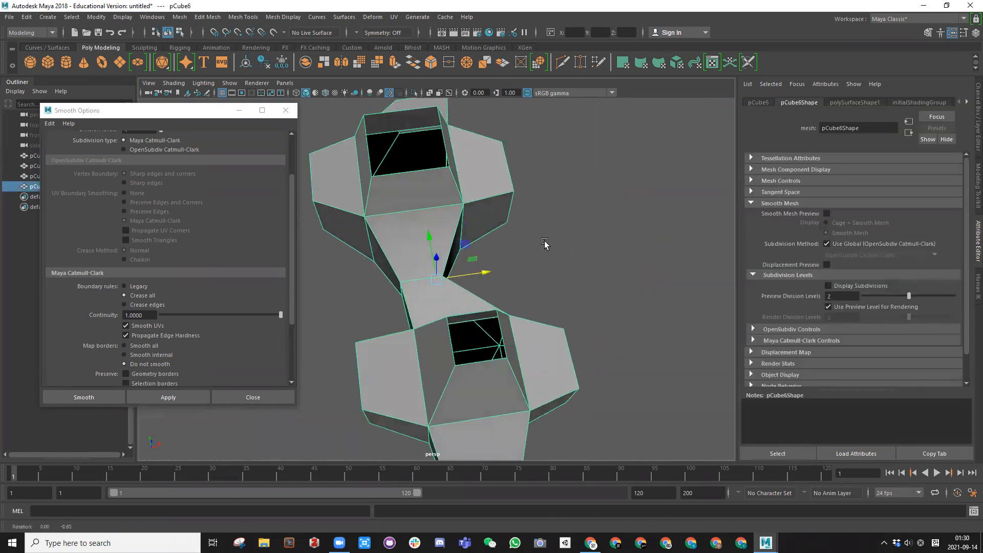
scroll(491, 248, "down", 2)
middle_click_drag(490, 248, 528, 245, "alt")
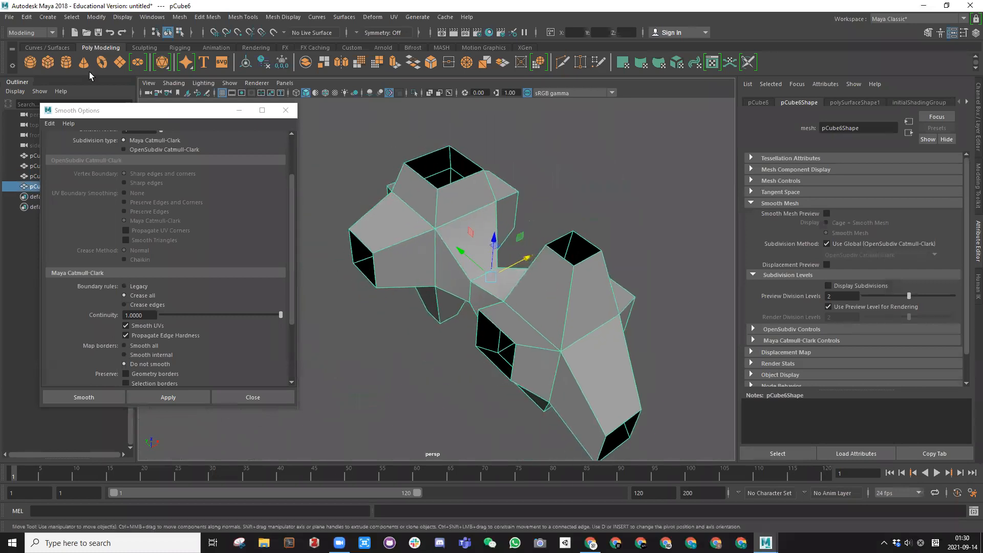
Apply Smooth to the new copy using Maya Catmull-Clark subdivision with the boundary rules set to Legacy
left_click_drag(137, 117, 82, 110)
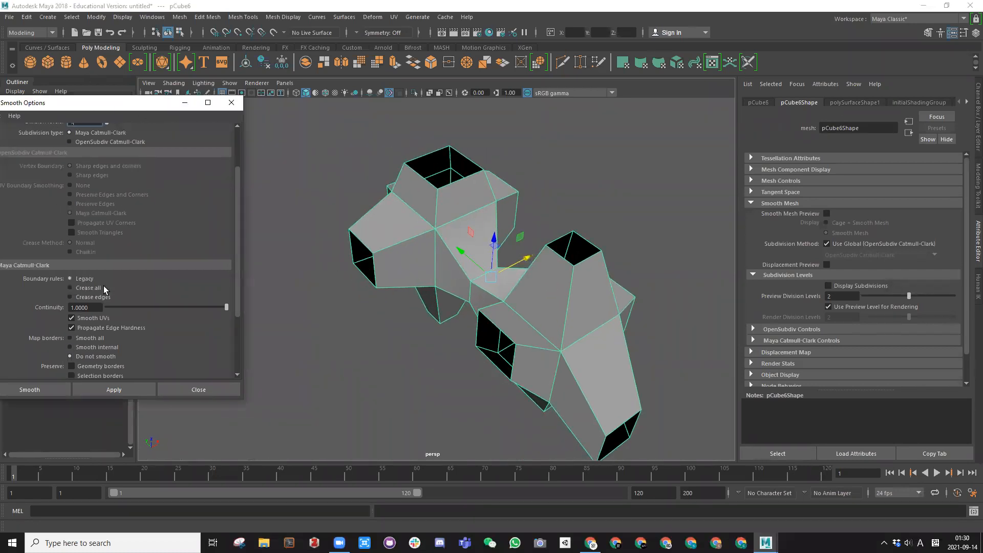
scroll(489, 279, "down", 4)
mouse_move(489, 279)
left_mouse_down("alt")
mouse_move(492, 306)
mouse_move(491, 291)
left_mouse_up("alt")
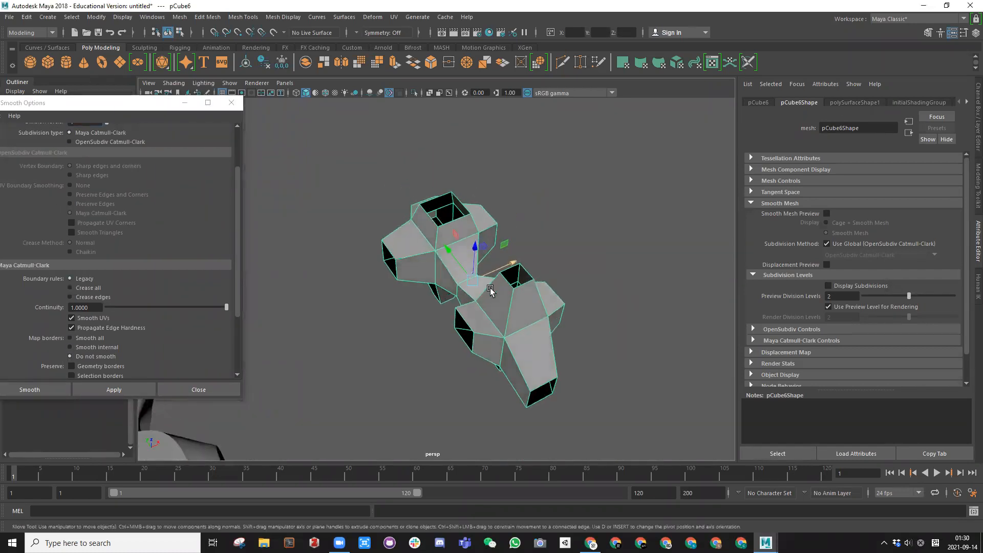
left_click(89, 391)
left_click(397, 334)
left_click_drag(398, 334, 470, 298, "alt")
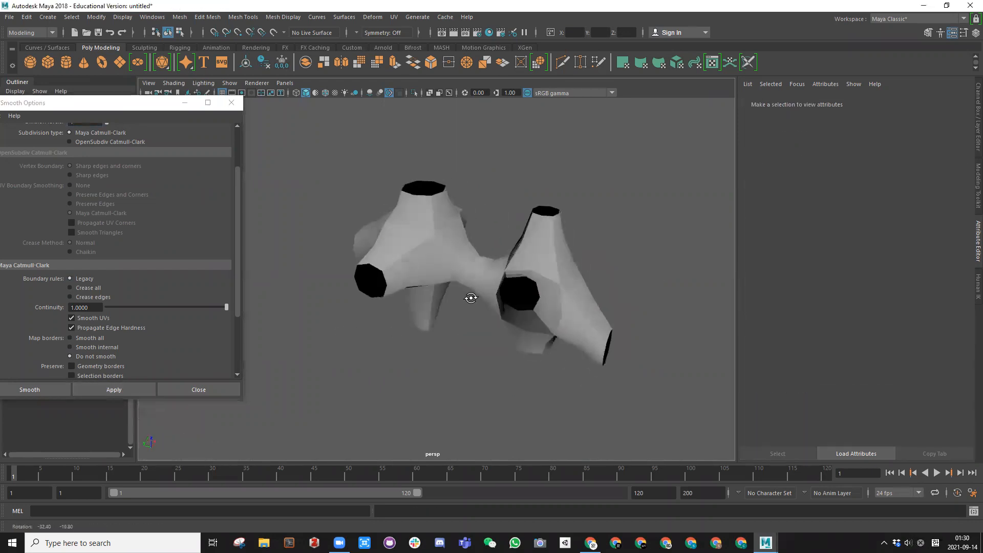
left_click(447, 248)
left_click_drag(447, 248, 482, 246, "alt")
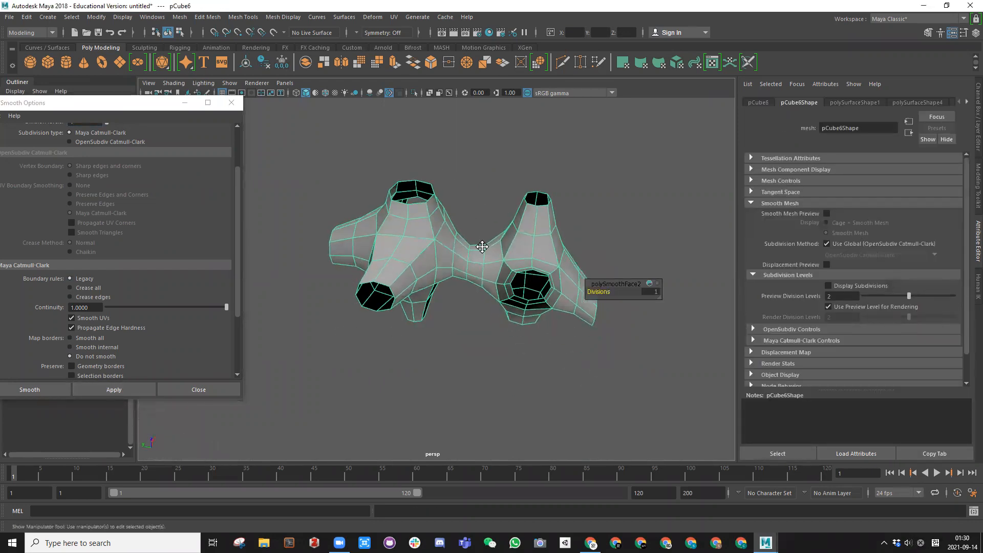
Bevel the zigzag edge path that runs across the smoothed copy from the front tube opening to the far upper opening
middle_click_drag(482, 247, 471, 292, "alt")
scroll(472, 293, "up", 3)
left_click_drag(427, 278, 425, 269, "alt")
right_click_drag(426, 260, 420, 232)
left_click(412, 287)
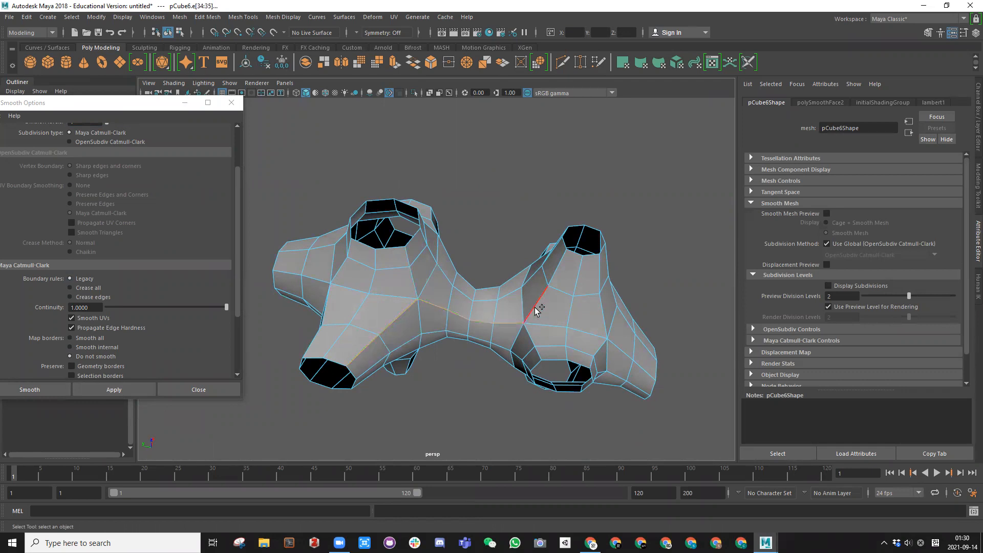
left_click_drag(435, 303, 420, 277, "alt")
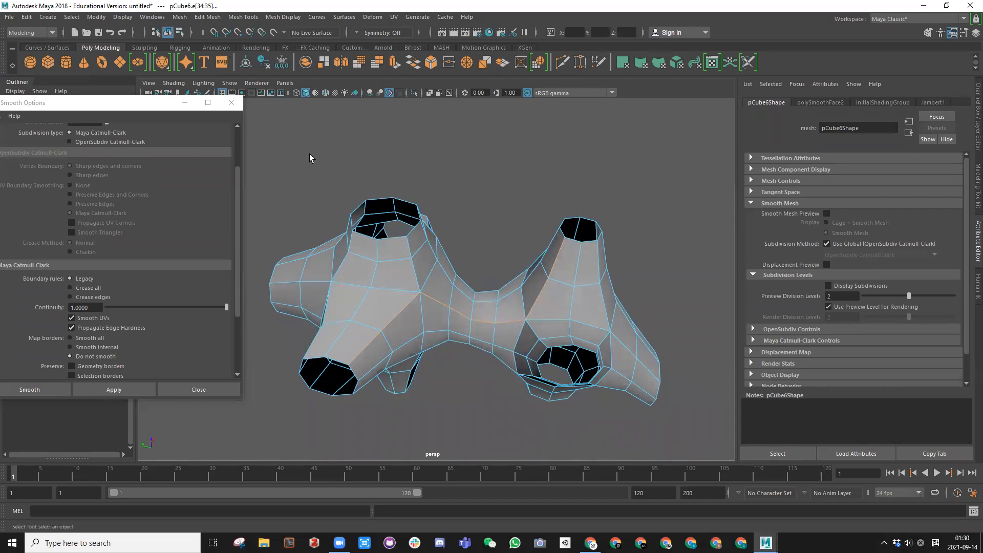
key("space")
left_click(265, 177)
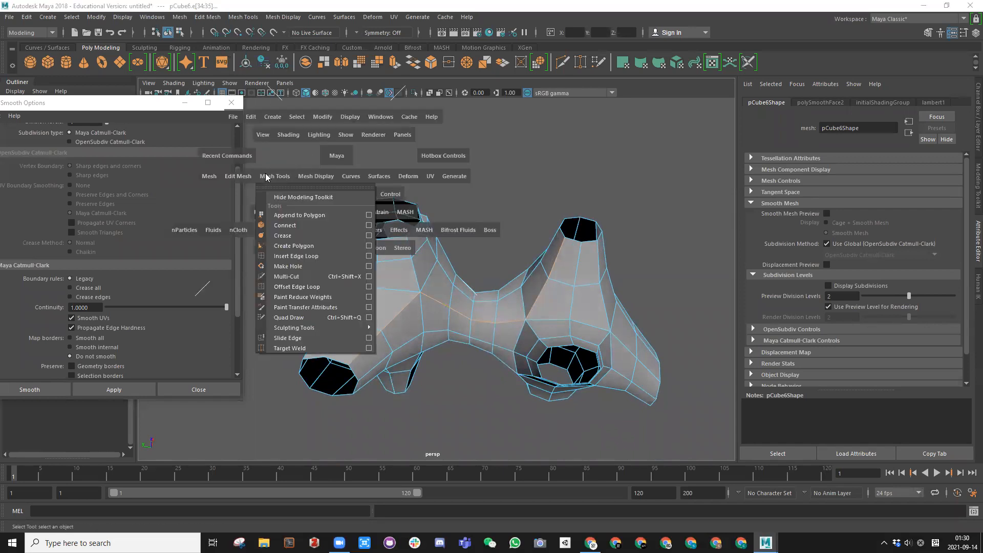
left_click(241, 180)
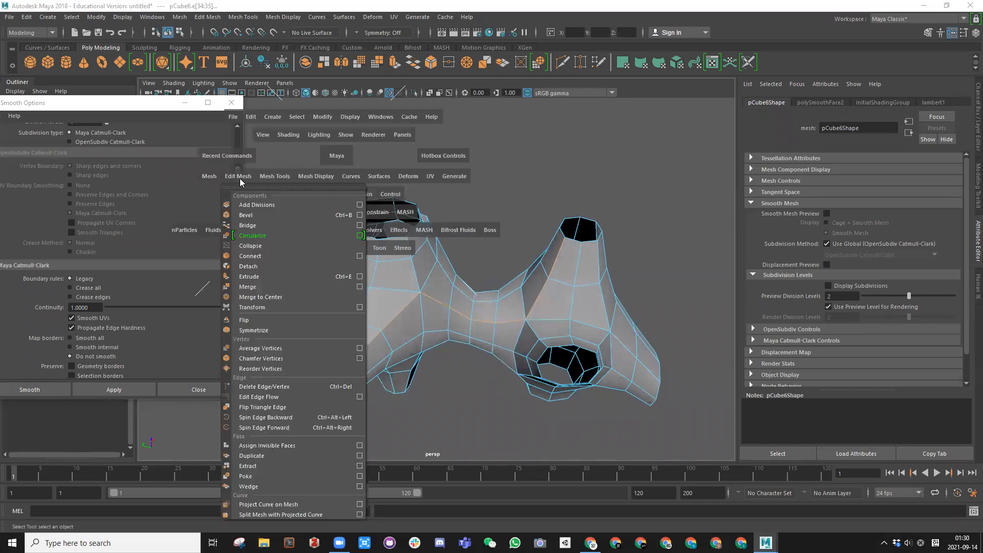
left_click(247, 215)
right_click_drag(566, 267, 582, 245)
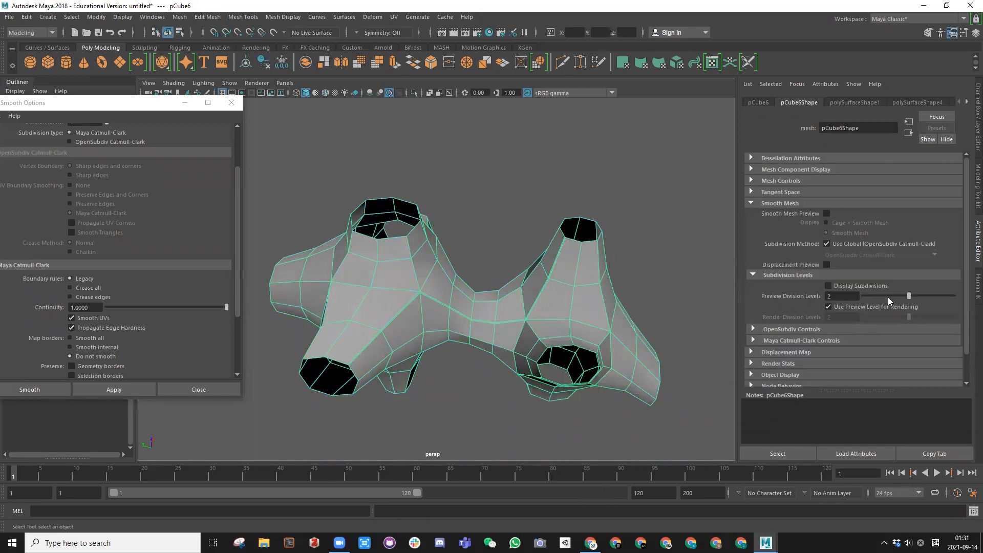
Increase the bevel's Offset so the beveled edge path widens into a continuous strip of faces
key("ctrl+a")
left_click(853, 219)
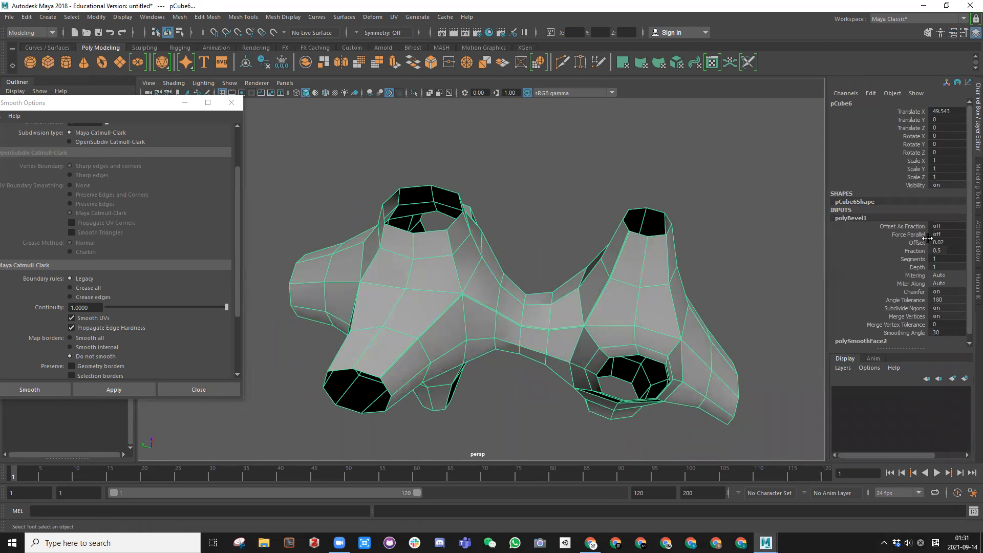
left_click(913, 243)
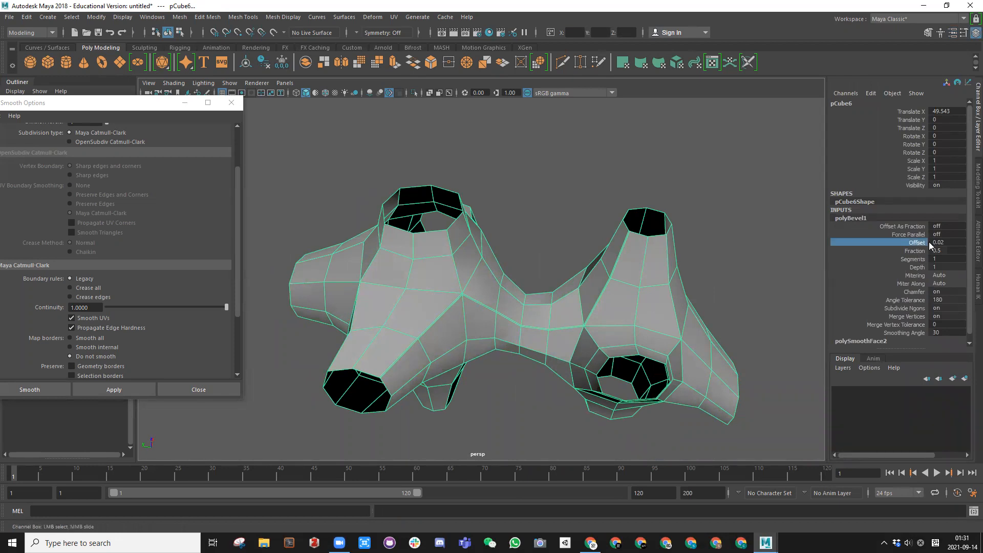
middle_click_drag(575, 285, 577, 283)
Select all faces of the beveled strip, turn on smooth mesh preview and assign them a new Lambert material
right_click_drag(425, 334, 411, 293, "alt")
left_click(424, 323)
left_click(405, 345)
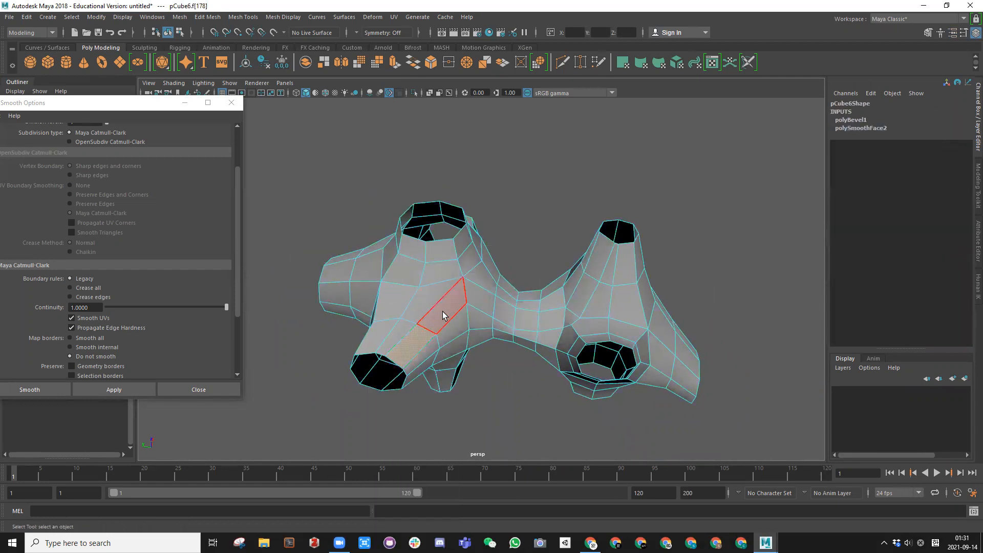
left_click(457, 299)
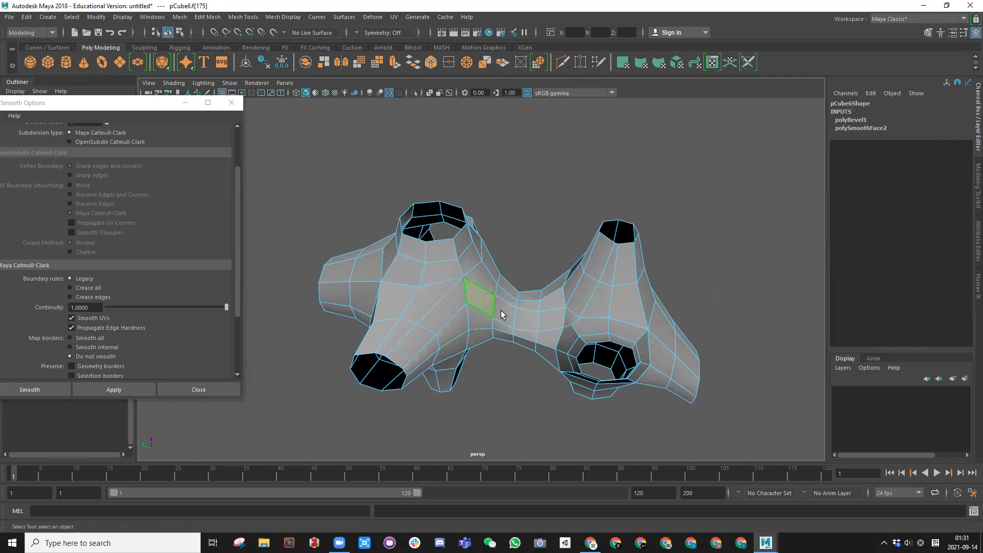
key("ctrl+z")
left_click(583, 299, "shift")
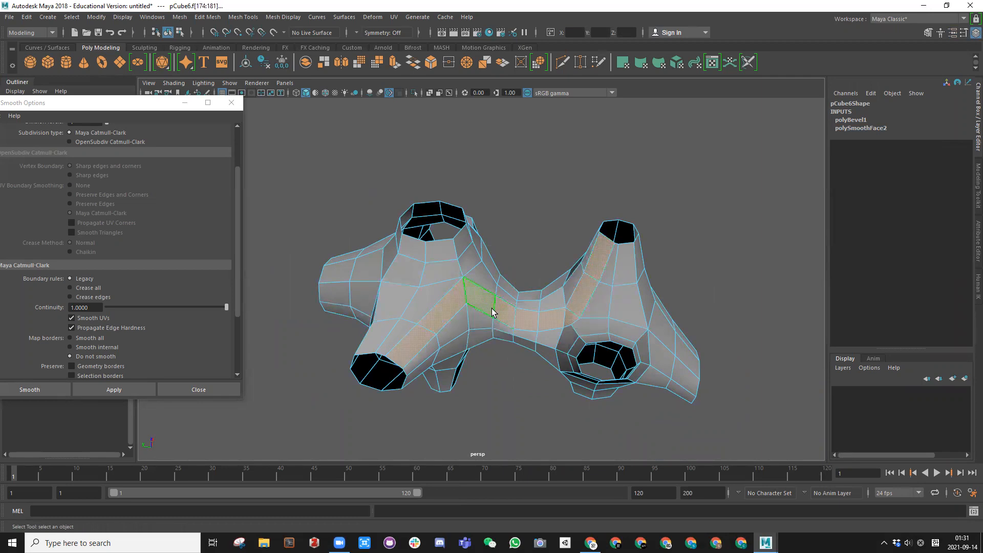
key("3")
right_click_drag(475, 261, 473, 523)
left_click(402, 244)
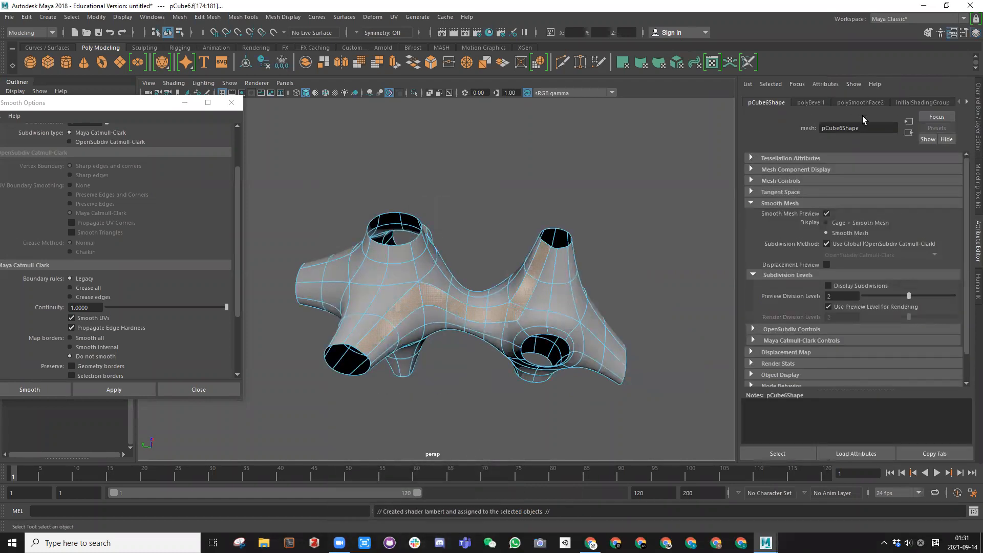
Set the color of the strip's new Lambert material to a dark blue
left_click(751, 204)
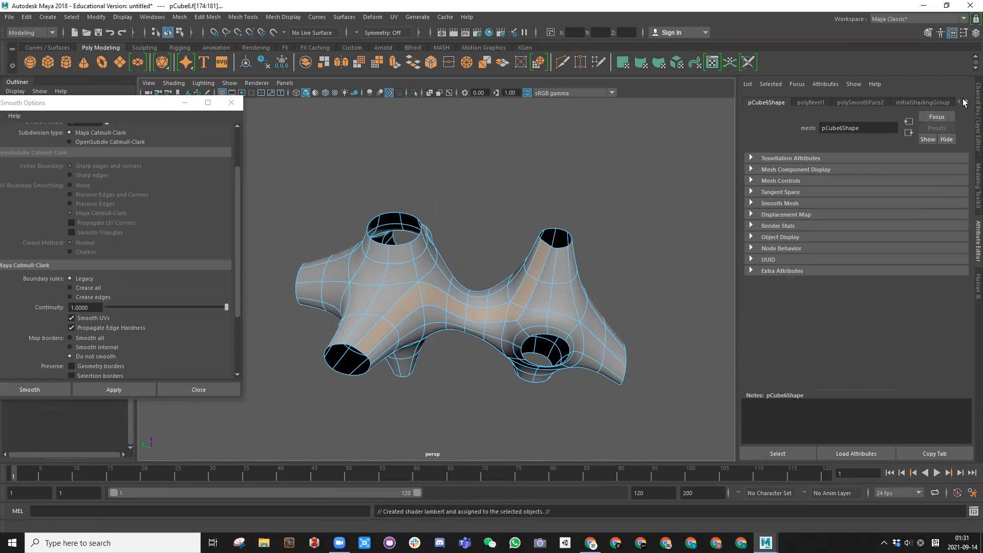
left_click(942, 102)
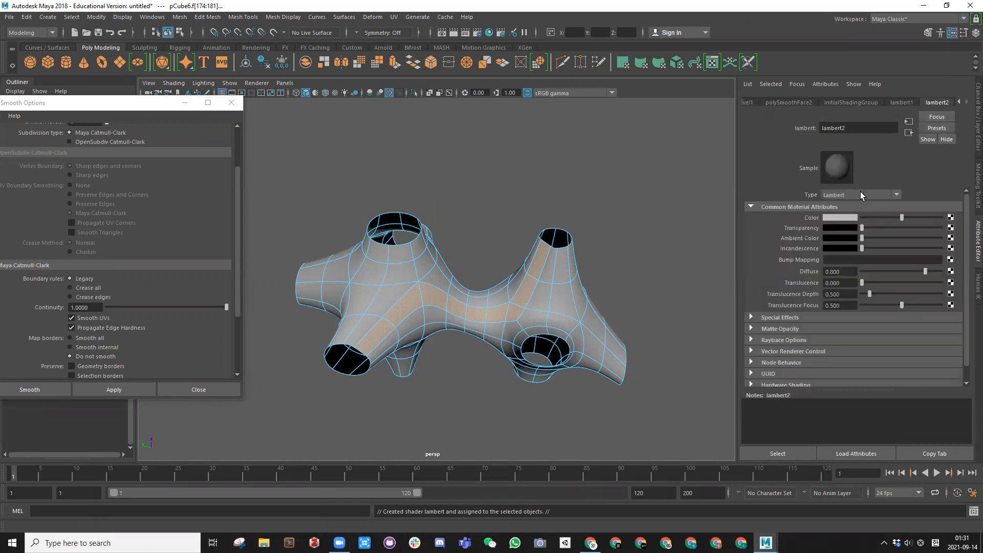
left_click(839, 218)
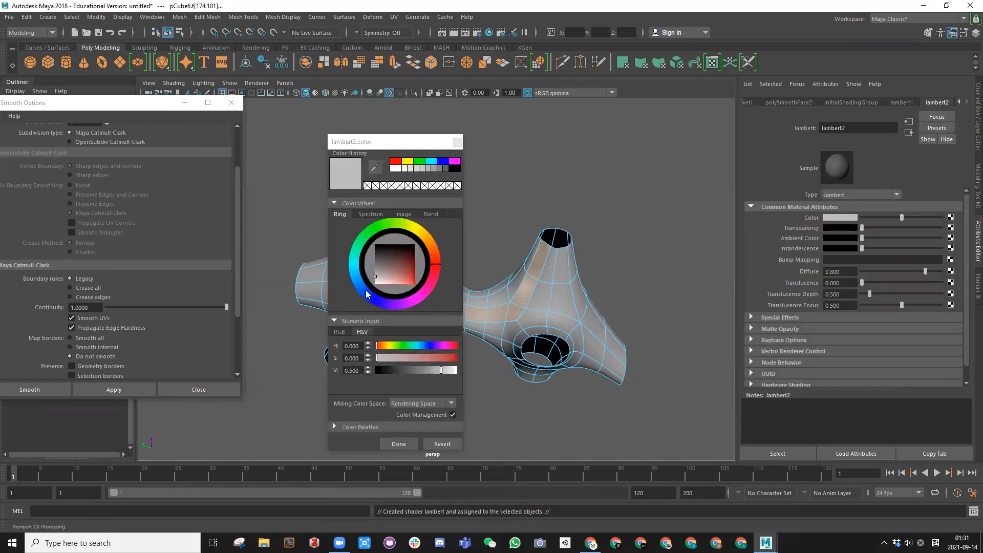
left_click_drag(384, 270, 407, 258)
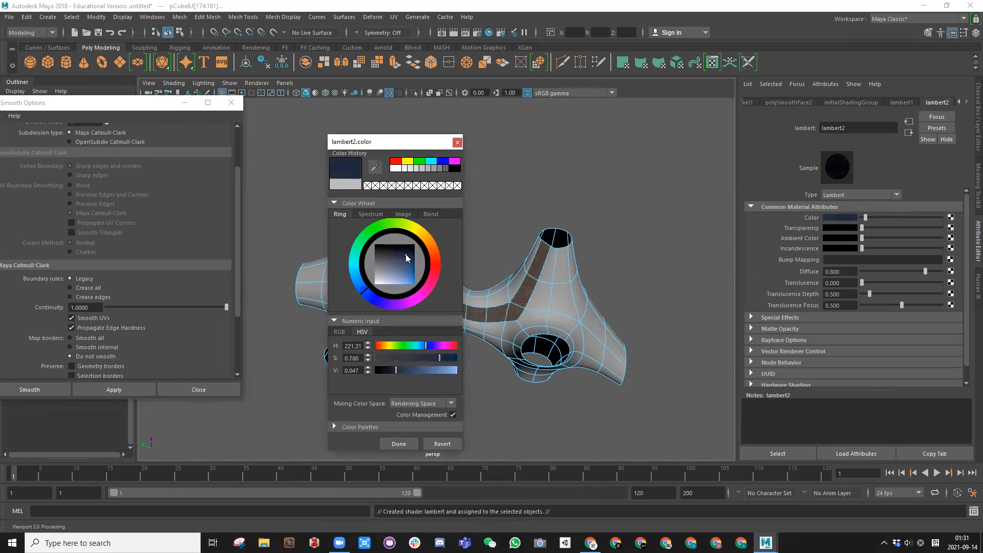
left_click(411, 442)
Return to object selection and examine the dark strip on the smoothed mesh from several angles
right_click_drag(496, 311, 548, 247)
left_click(592, 218)
left_click_drag(592, 217, 413, 286, "alt")
left_click(413, 287)
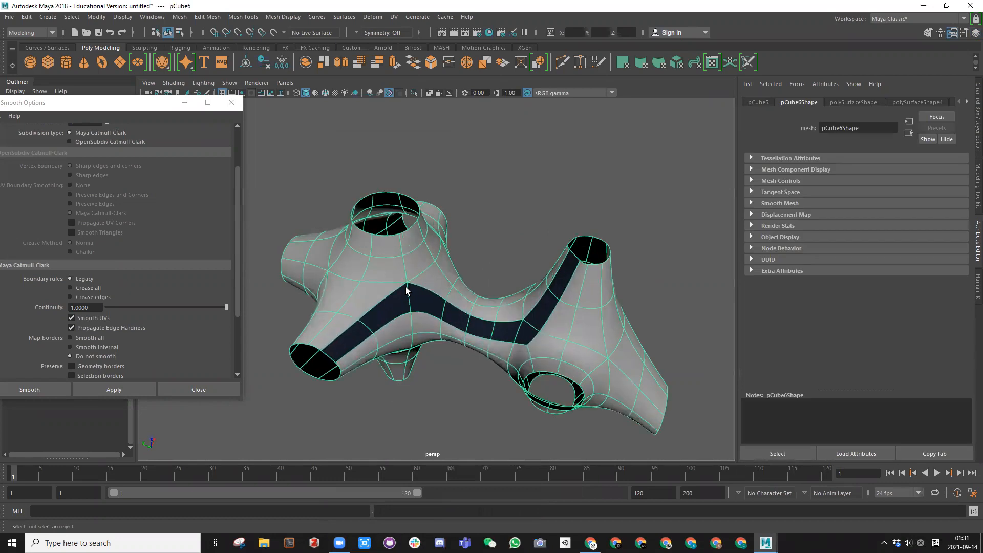
scroll(404, 287, "up", 2)
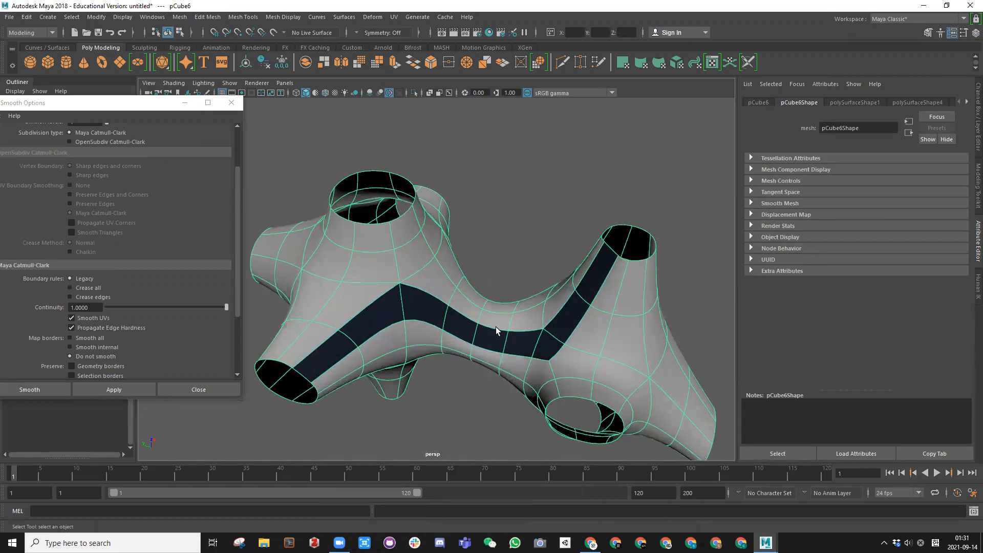
scroll(521, 296, "down", 2)
left_click(492, 237)
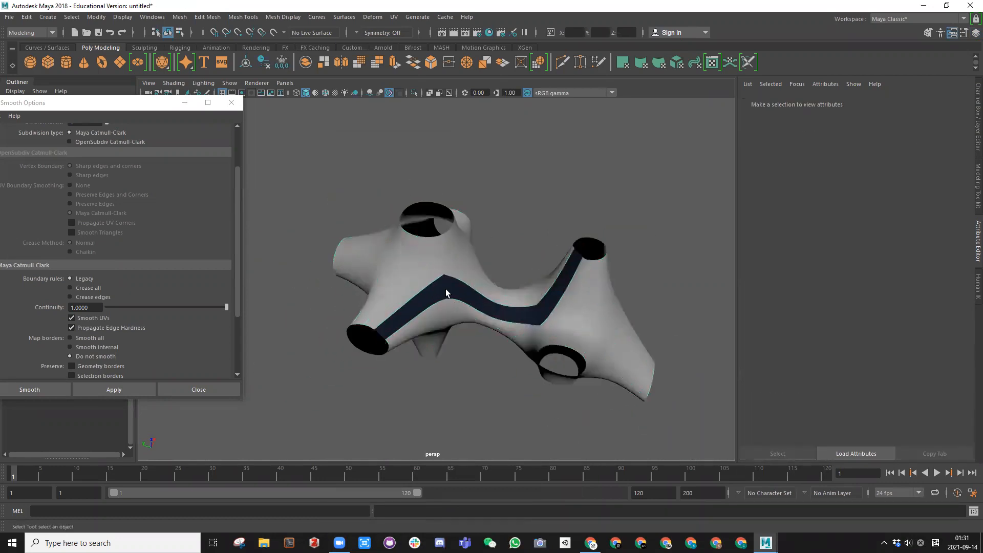
left_click_drag(446, 293, 484, 262, "alt")
left_click(489, 302)
left_click(541, 356)
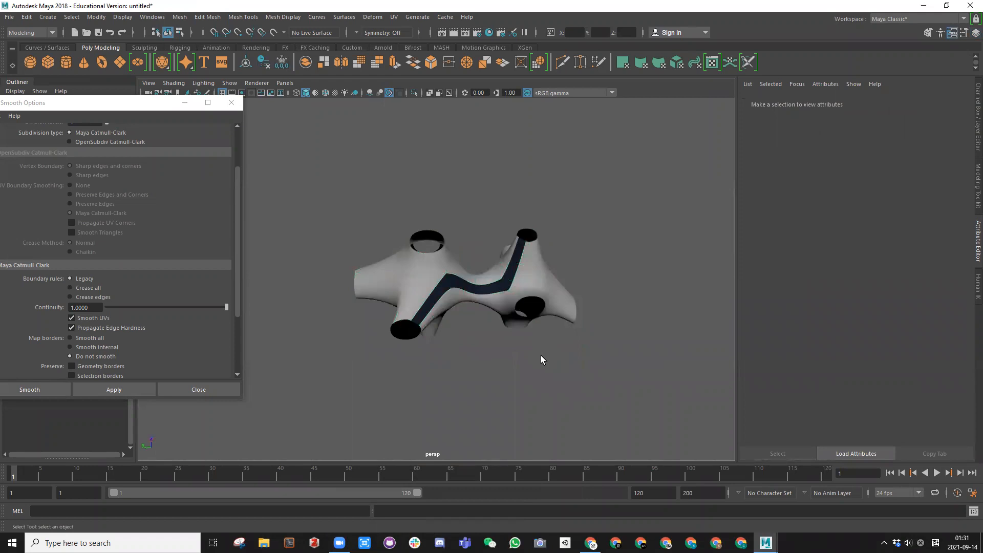
left_click_drag(467, 294, 428, 286, "alt")
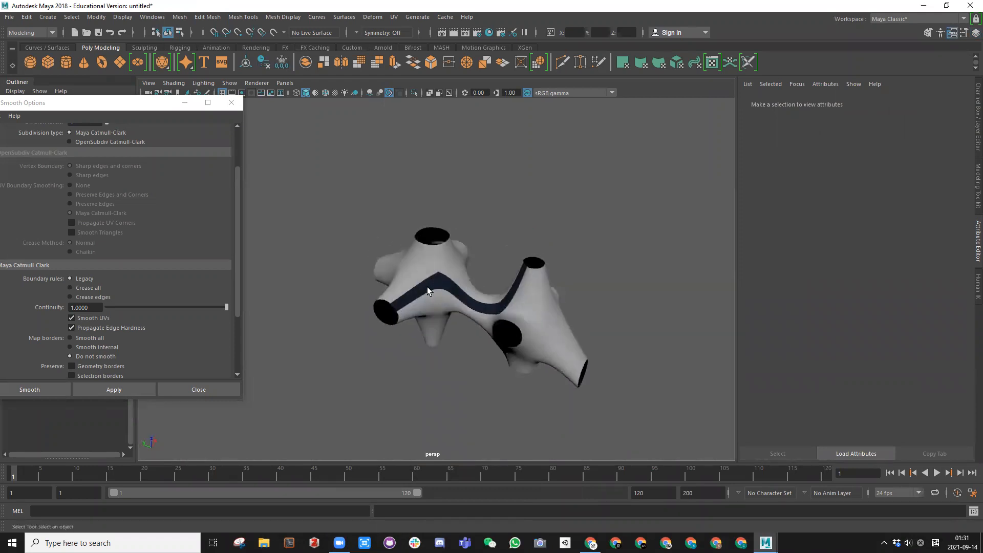
Duplicate the mesh with the dark strip and place the copy beside it
left_click(427, 287)
key("w")
scroll(428, 288, "down", 5)
key("ctrl+d")
left_click_drag(479, 268, 553, 199)
key("f")
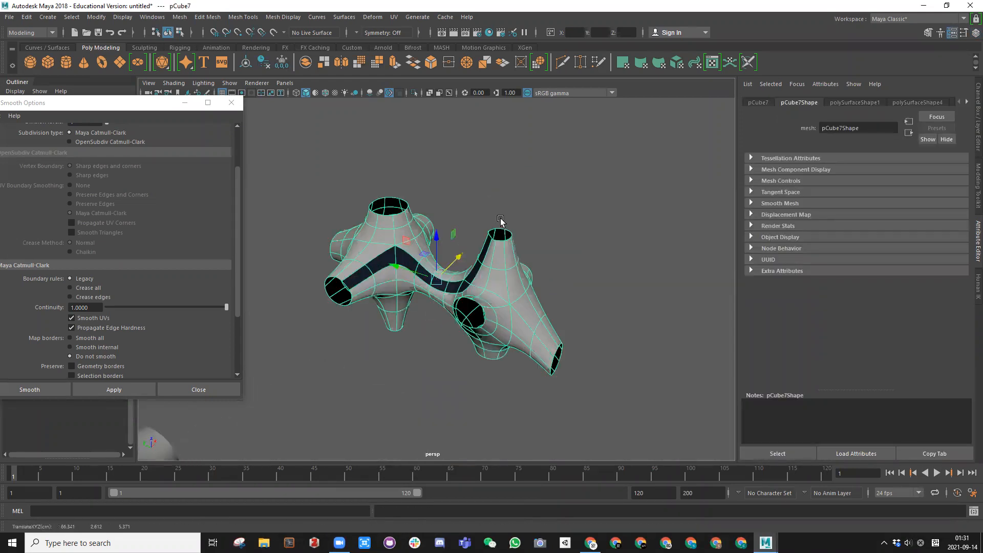
scroll(377, 278, "up", 5)
middle_click_drag(377, 279, 494, 292, "alt")
Extrude all dark strip faces of the copy inward to form a groove, comparing the base mesh with the smooth preview
right_click_drag(472, 259, 473, 302)
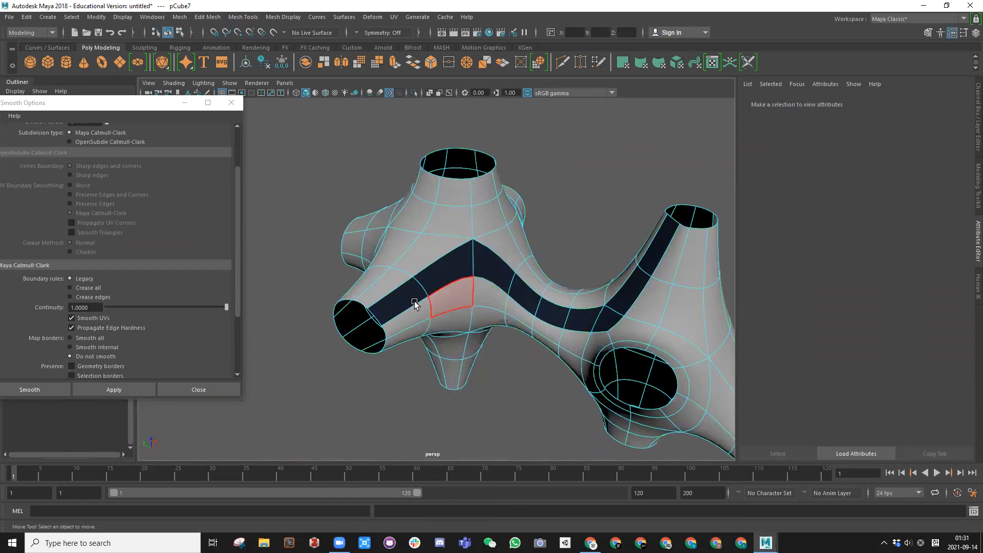
left_click(415, 303)
double_click(653, 246, "shift")
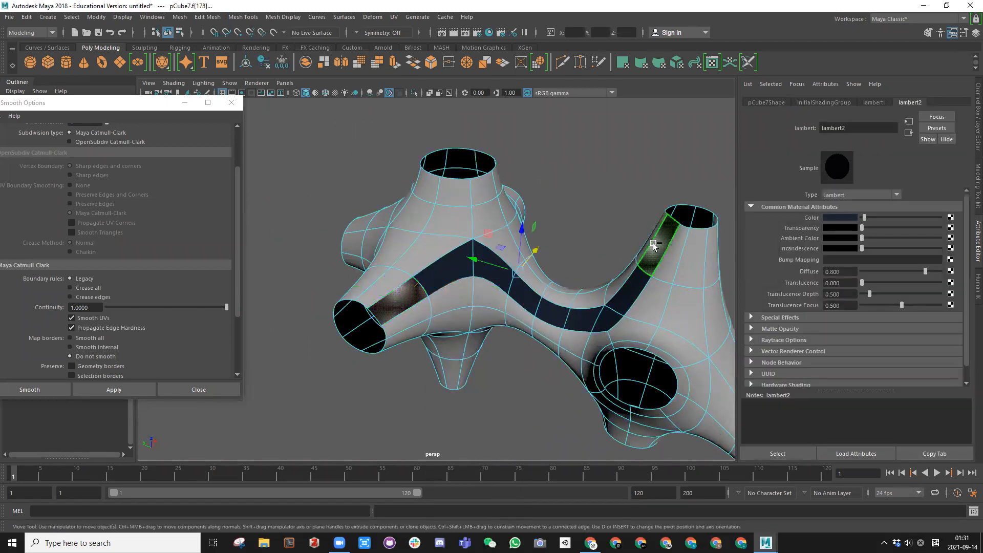
left_click(418, 294)
left_click(463, 273, "shift")
left_click(497, 275, "shift")
double_click(525, 296, "shift")
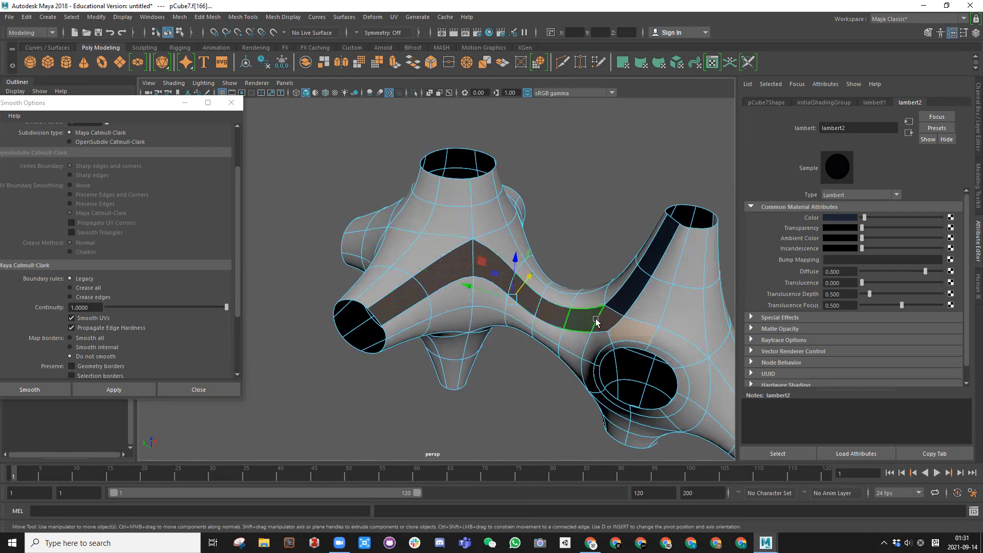
double_click(627, 308, "shift")
left_click_drag(477, 290, 433, 238, "alt")
key("ctrl+e")
key("1")
left_click_drag(430, 274, 464, 278, "alt")
left_click(383, 309)
key("3")
right_click_drag(481, 265, 529, 248)
Delete the small end faces that close off the groove at the tube openings
left_click(376, 316)
left_click_drag(376, 317, 401, 290, "alt")
right_click_drag(401, 289, 381, 304)
left_click(359, 309)
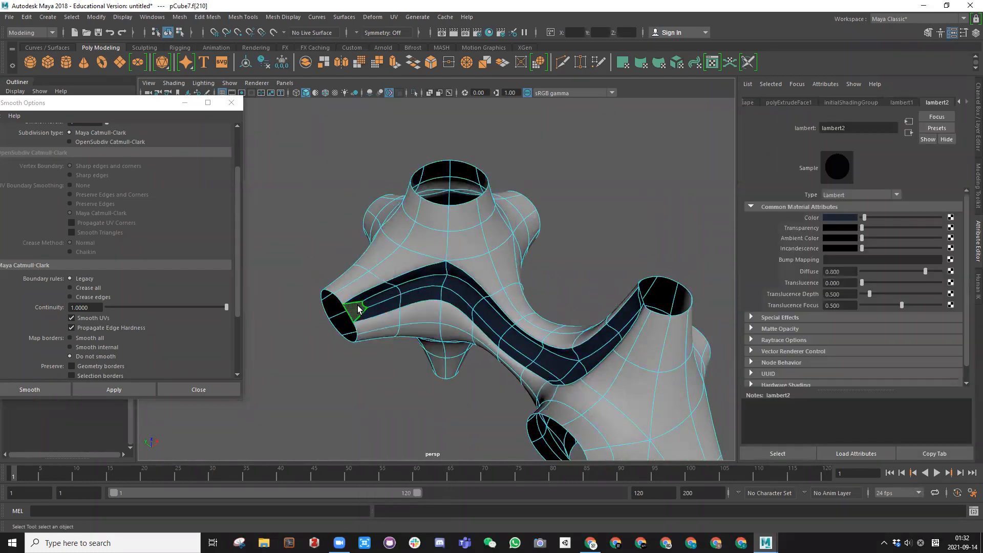
key("Delete")
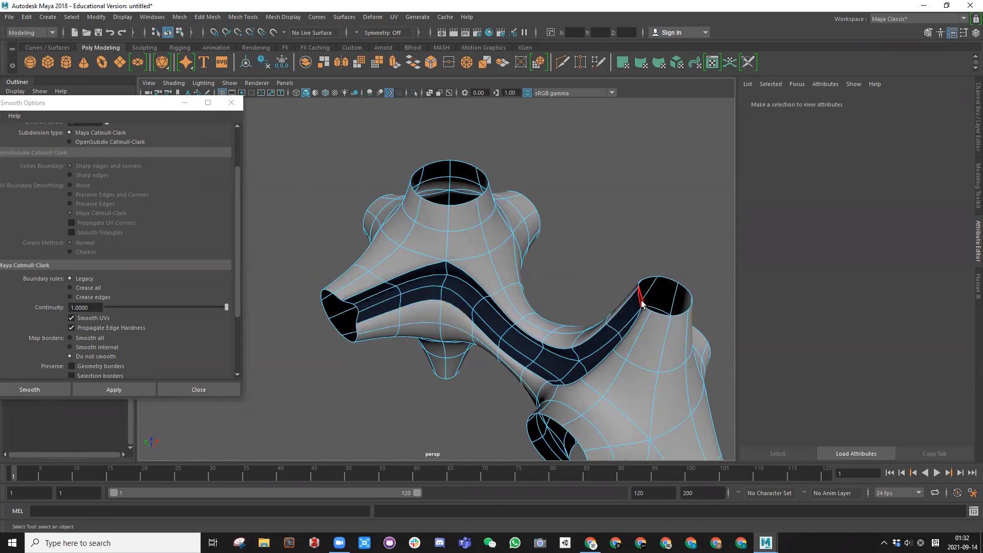
left_click_drag(559, 325, 589, 272, "alt")
right_click_drag(508, 225, 554, 185)
left_click_drag(555, 190, 520, 246, "alt")
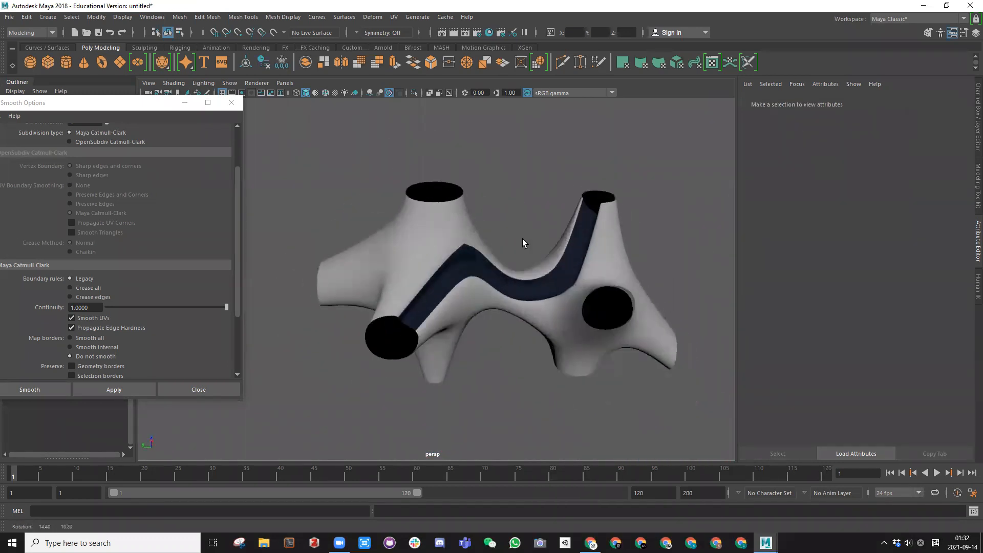
Assign a plain grey material to the whole grooved copy and inspect the groove from several angles
right_click_drag(448, 219, 538, 504)
left_click(507, 430)
left_click_drag(525, 294, 552, 266, "alt")
left_click(552, 266)
scroll(512, 261, "up", 5)
left_click_drag(487, 260, 362, 289, "alt")
scroll(485, 242, "down", 3)
middle_click_drag(361, 290, 510, 281, "alt")
left_click_drag(510, 280, 573, 212, "alt")
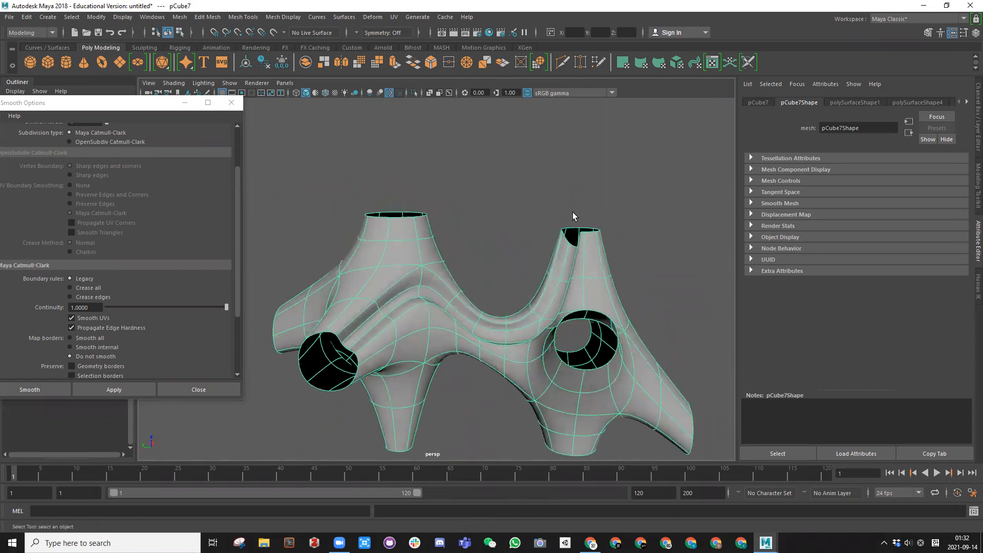
Crease the edge loops along both rims of the groove on the grooved copy with the Crease tool
left_click_drag(403, 300, 406, 295, "alt")
left_click(427, 374)
left_click_drag(455, 363, 398, 284, "alt")
left_click(397, 283)
scroll(396, 287, "up", 5)
right_click_drag(394, 260, 400, 235)
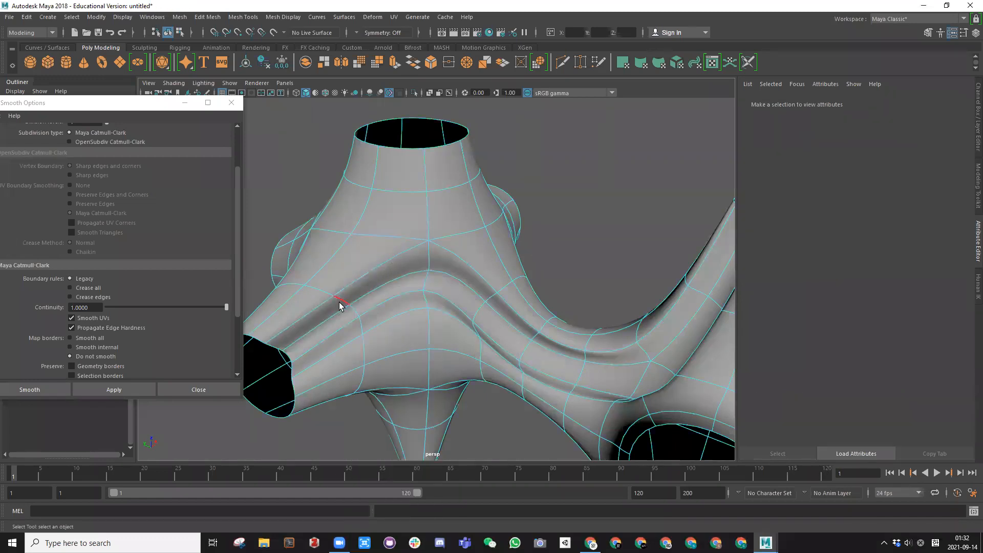
left_click(324, 304)
scroll(539, 297, "down", 3)
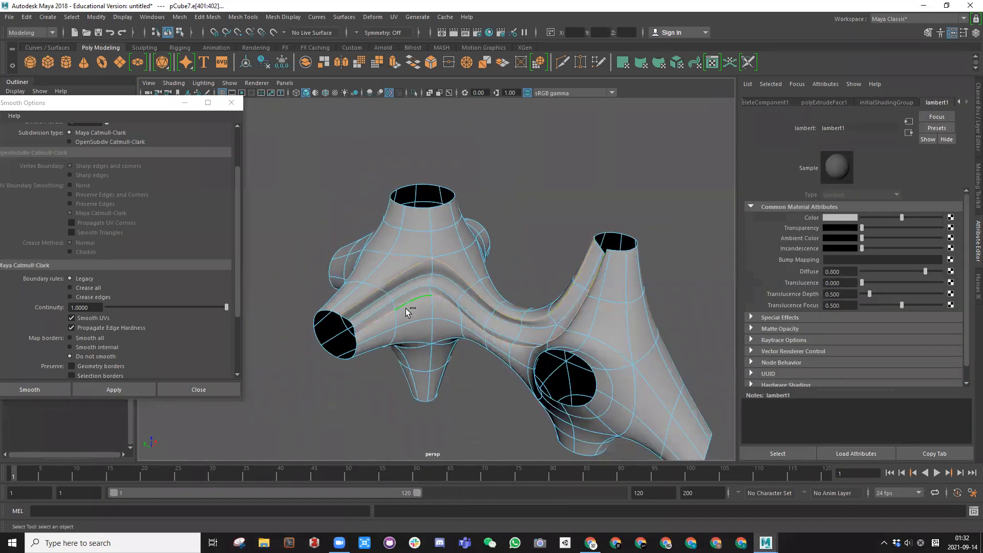
left_click_drag(439, 315, 437, 270, "alt")
key("space")
left_click(347, 264)
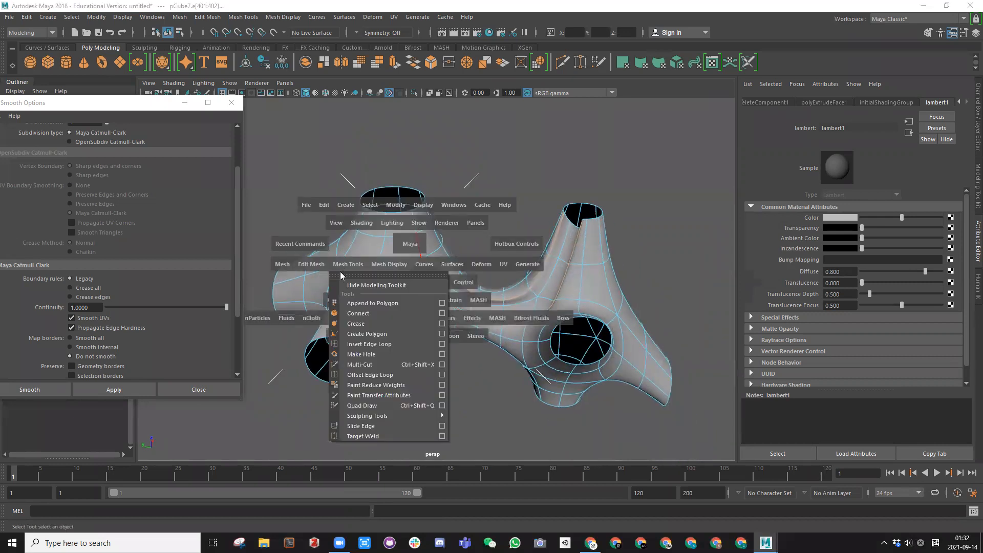
left_click(353, 324)
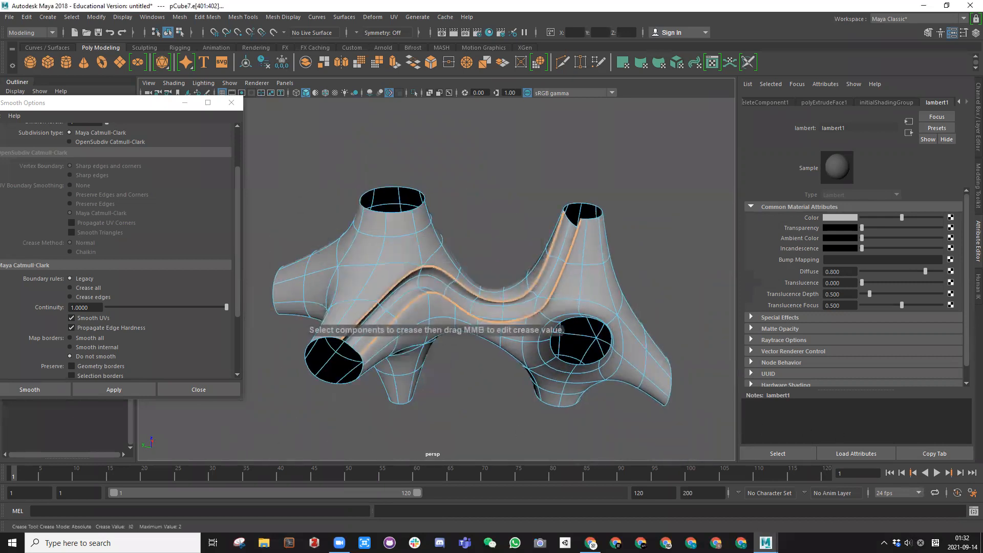
Close the Smooth Options window and inspect the creased groove in object mode from several angles
left_click_drag(126, 109, 123, 122)
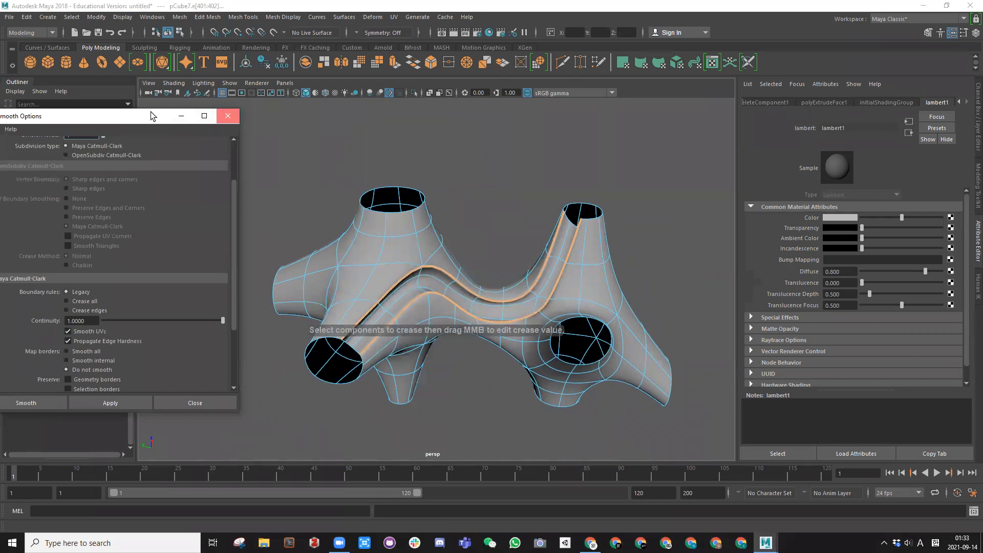
key("alt+F4")
right_click_drag(358, 244, 425, 246)
left_click_drag(425, 246, 468, 293, "alt")
left_click(481, 302)
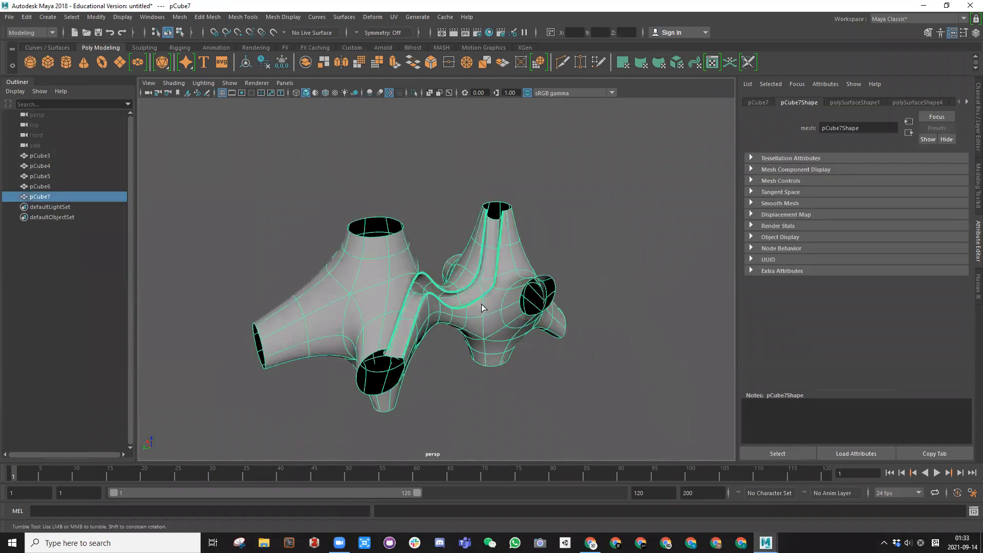
left_click(437, 231)
right_click_drag(471, 235, 401, 284, "alt")
left_click_drag(401, 287, 478, 253, "alt")
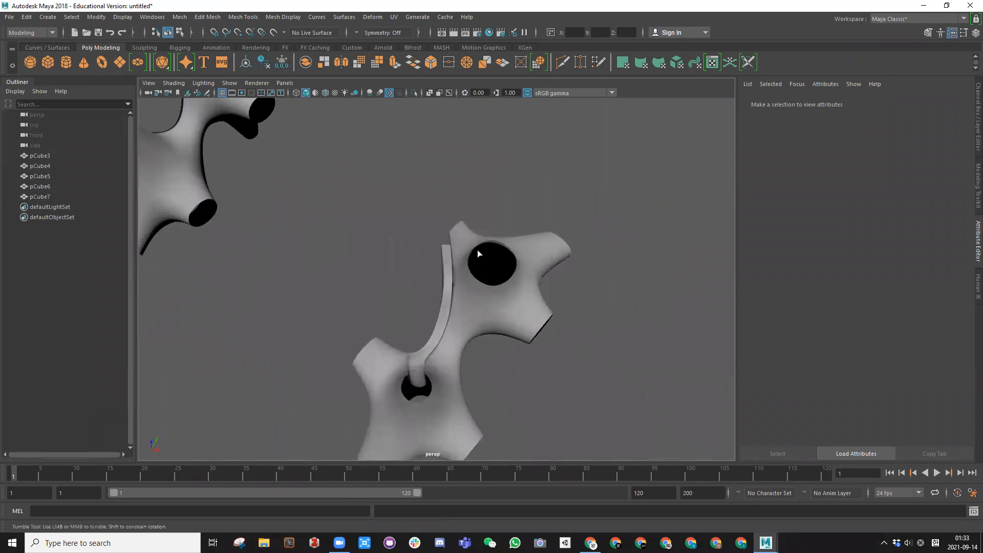
left_click_drag(434, 350, 431, 312, "alt")
left_click_drag(509, 321, 344, 330, "alt")
Duplicate the mesh with the dark strip, place the copy beyond the grooved mesh and frame it
left_click(343, 330)
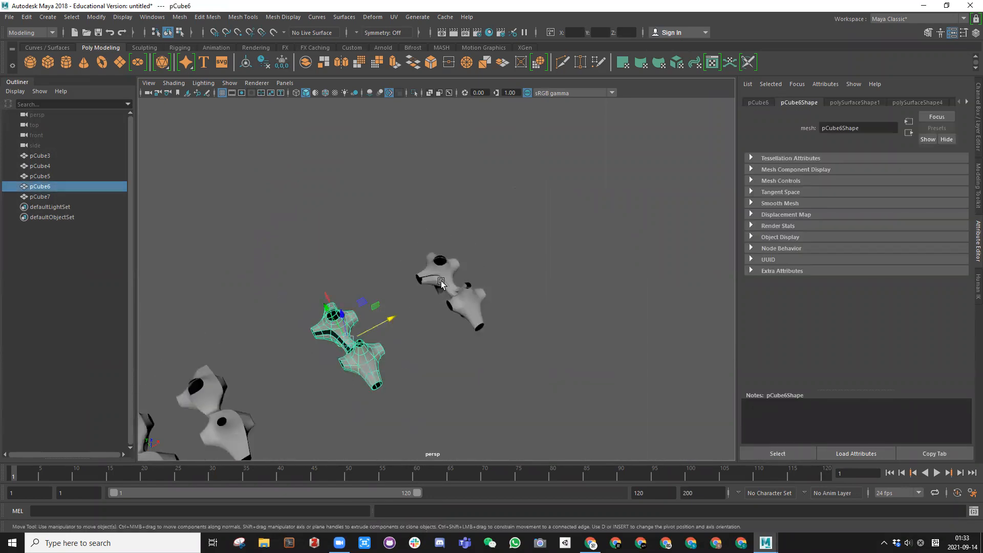
left_click(442, 284)
left_click_drag(442, 283, 488, 255)
left_click(360, 339)
key("ctrl+d")
key("f")
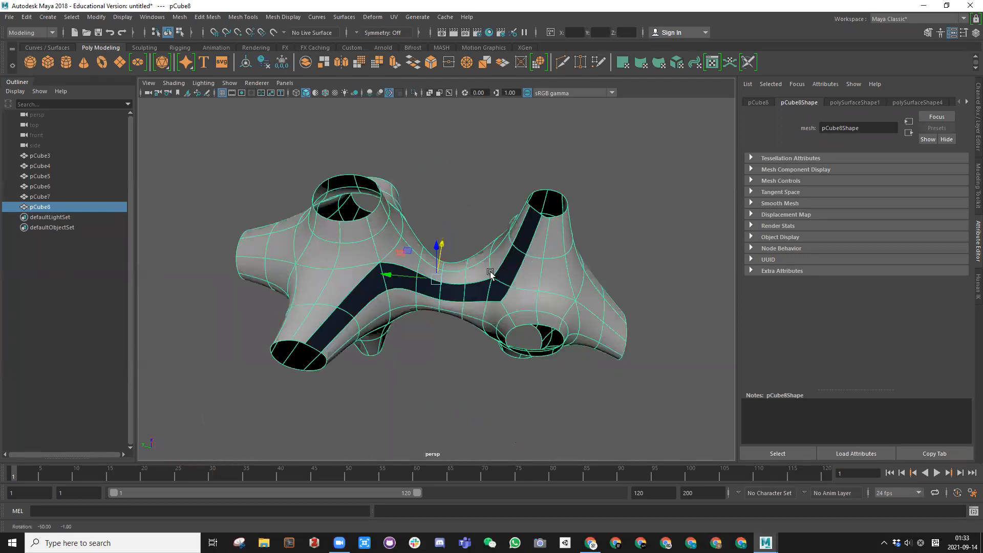
Delete all the dark strip faces from the new copy to cut an open slot, and return to object mode
right_click_drag(498, 257, 497, 287)
left_click_drag(327, 317, 526, 242)
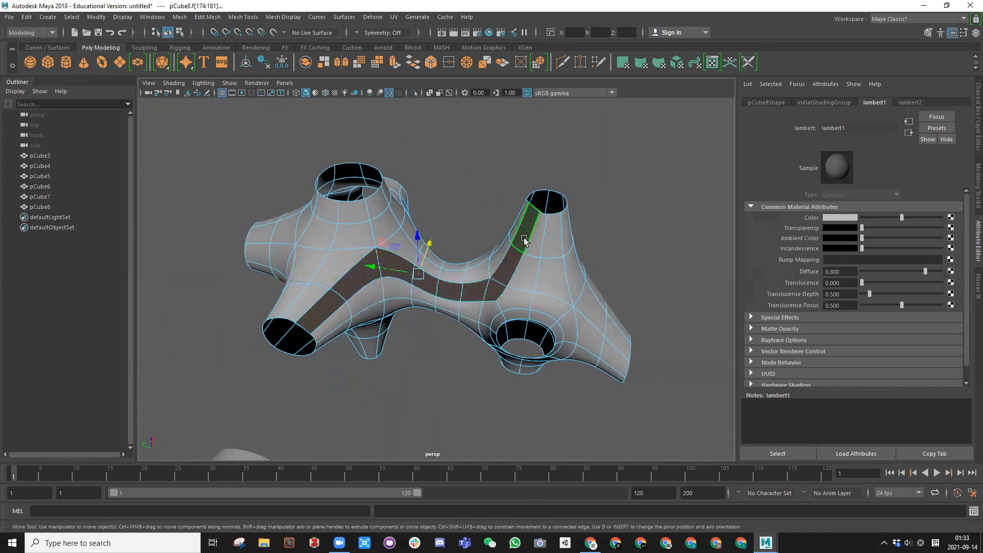
key("Delete")
right_click_drag(319, 227, 433, 208)
left_click_drag(341, 253, 328, 221, "alt")
left_click_drag(450, 306, 319, 190, "alt")
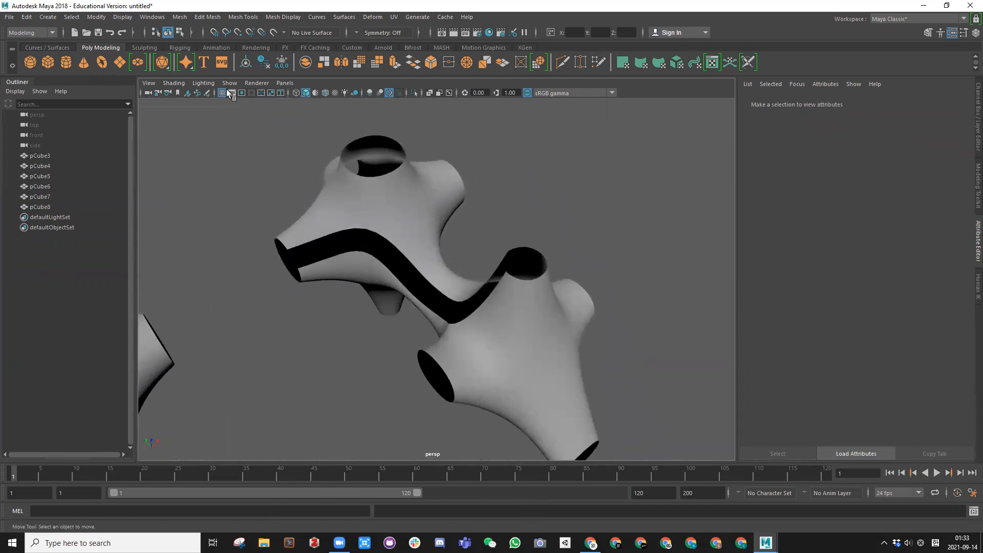
Enable Two Sided Lighting in the viewport and compare the slotted copy with the neighbouring meshes
left_click(203, 84)
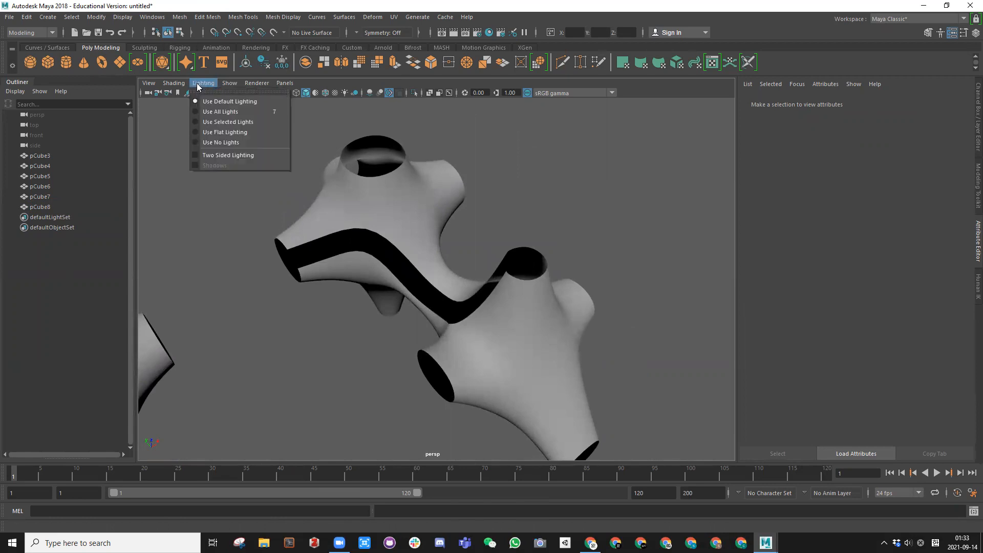
left_click(205, 155)
scroll(454, 237, "down", 5)
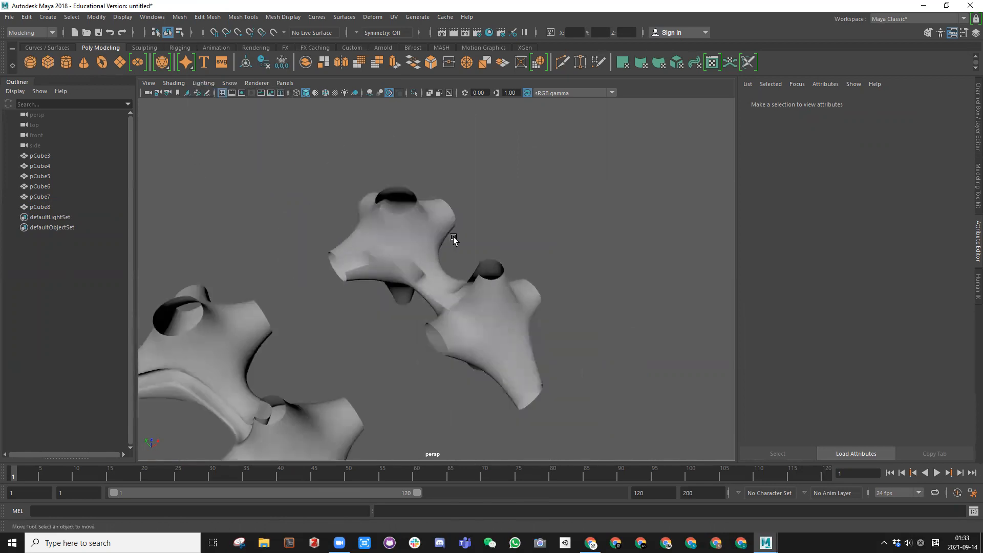
scroll(450, 252, "up", 4)
left_click(511, 198)
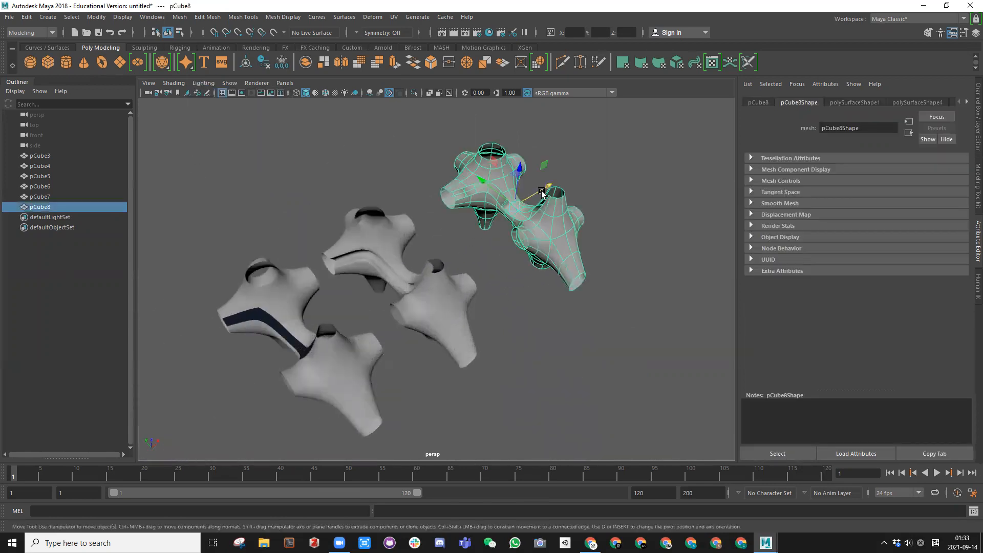
left_click(521, 325)
left_click_drag(520, 325, 461, 287, "alt")
left_click(500, 251)
key("f")
scroll(491, 318, "down", 5)
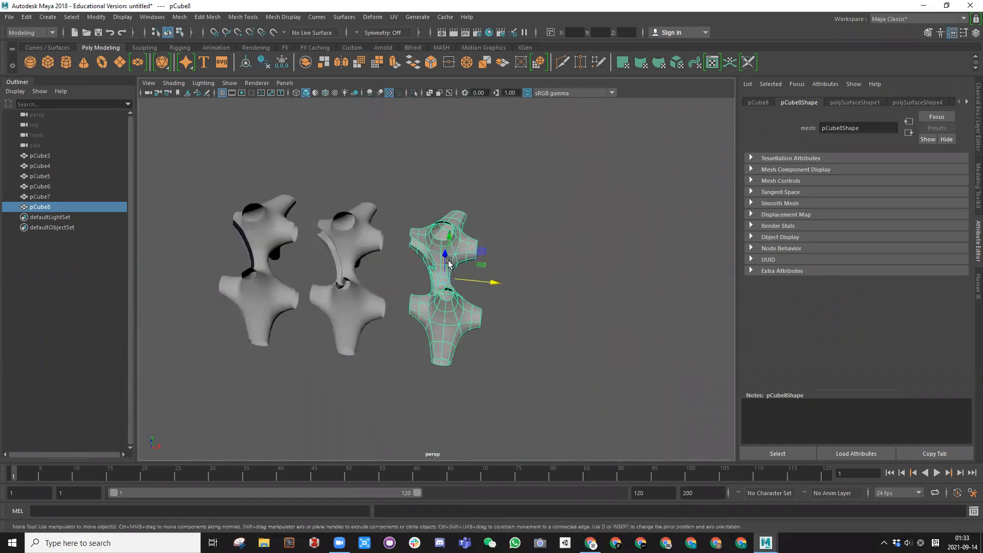
Duplicate the slotted mesh and place the new copy beside it at the end of the row
left_click_drag(482, 284, 481, 285)
mouse_move(369, 305)
left_mouse_down("alt")
mouse_move(494, 289)
mouse_move(514, 316)
mouse_move(352, 310)
left_mouse_up("alt")
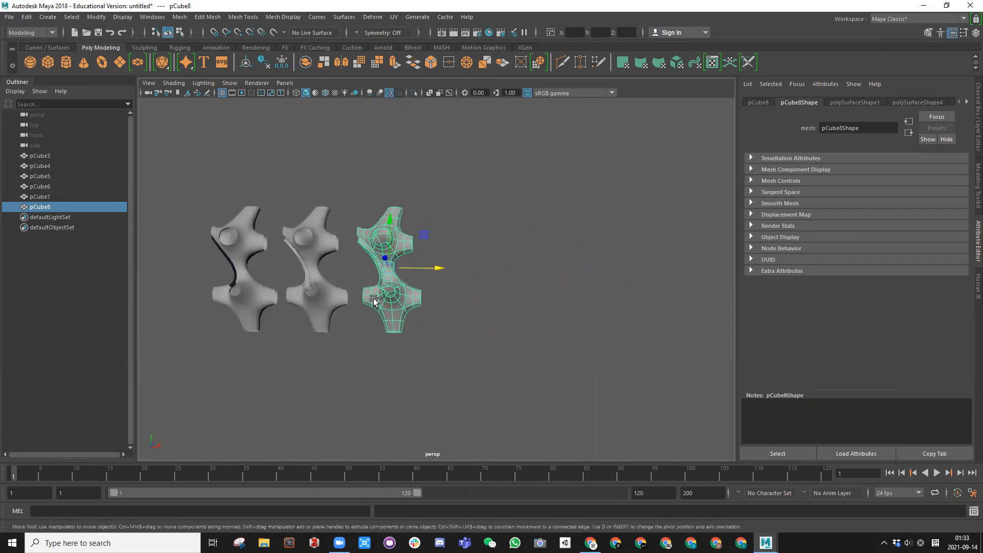
key("ctrl+d")
left_click_drag(446, 268, 505, 177)
key("f")
scroll(589, 272, "up", 5)
left_click(505, 177)
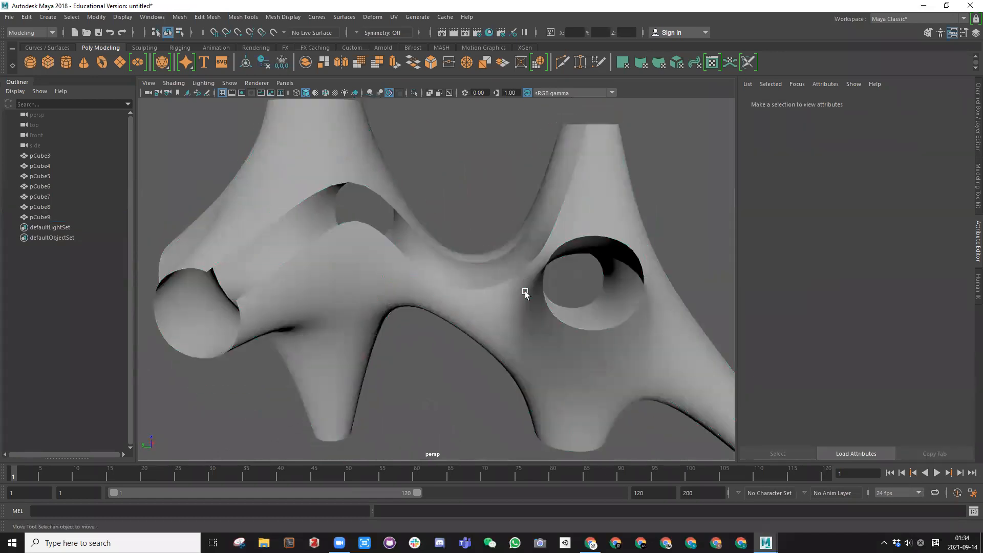
Crease the edge line on the new copy's unslotted side that runs across the bridge between the two branching bodies
scroll(516, 298, "down", 5)
left_click(445, 261)
left_click_drag(444, 348, 352, 303, "alt")
right_click_drag(318, 262, 321, 225)
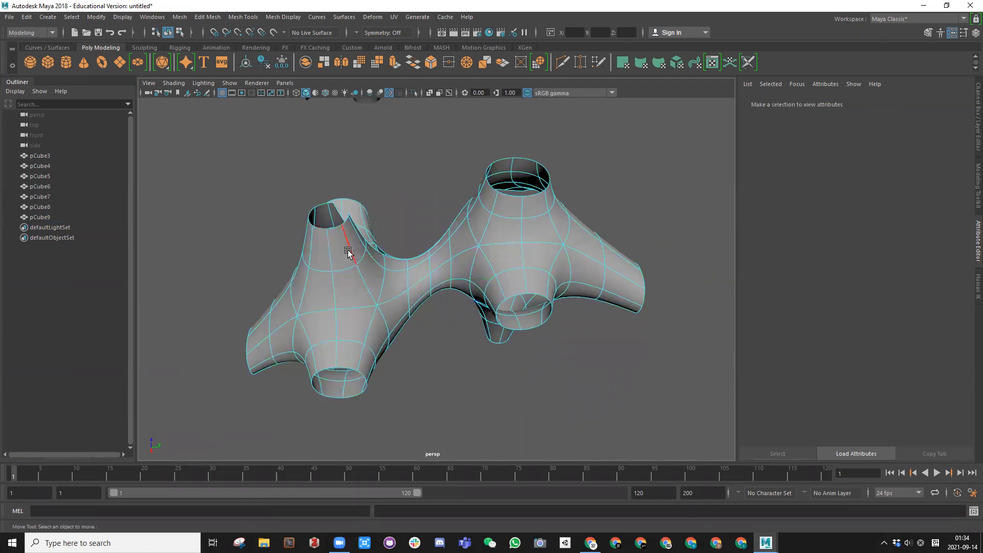
left_click(363, 357)
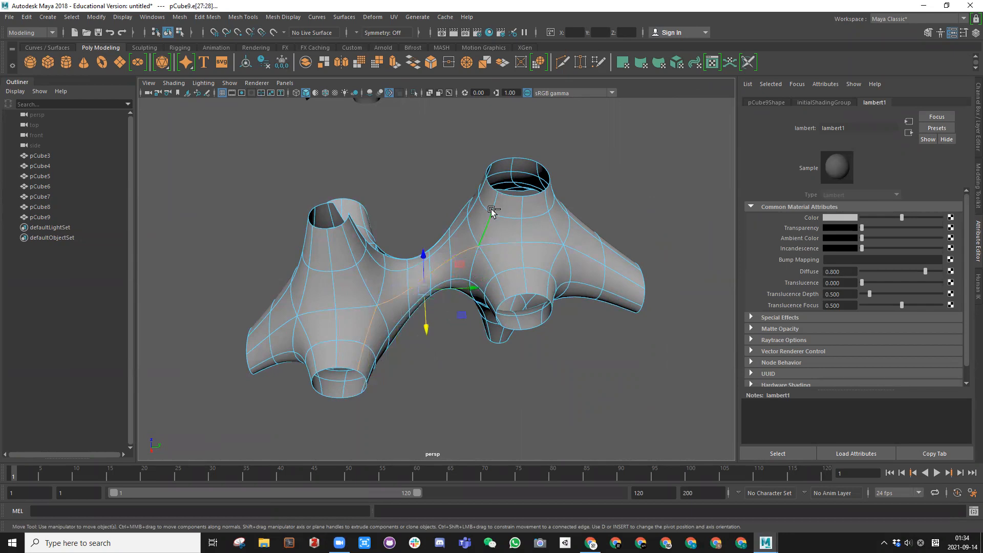
key("space")
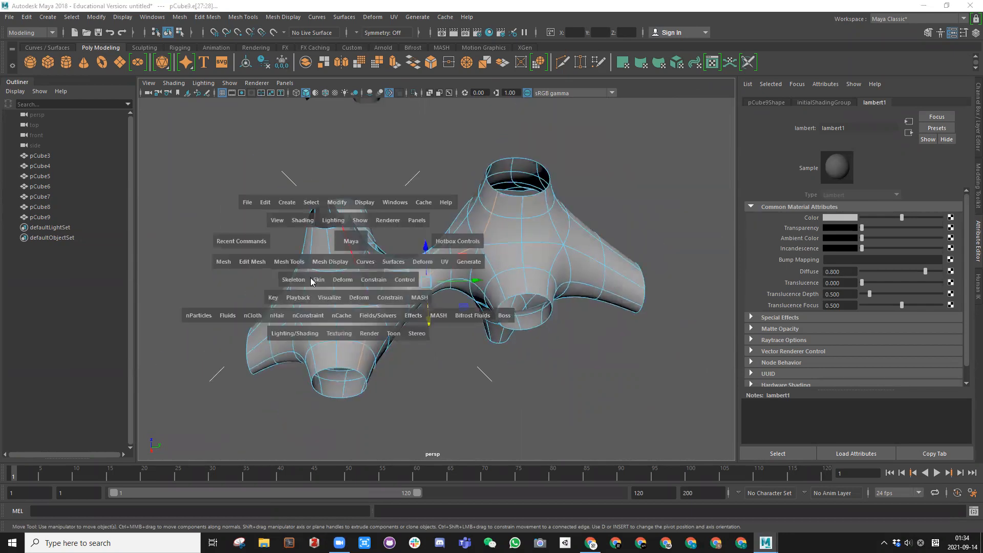
left_click_drag(289, 264, 314, 330)
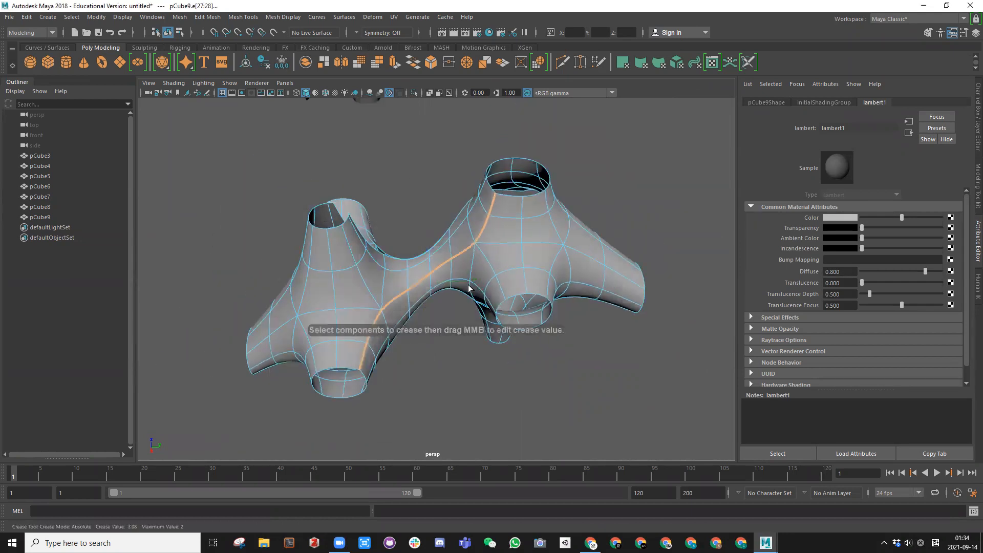
scroll(425, 255, "up", 2)
left_click_drag(318, 210, 441, 230, "alt")
scroll(440, 230, "down", 3)
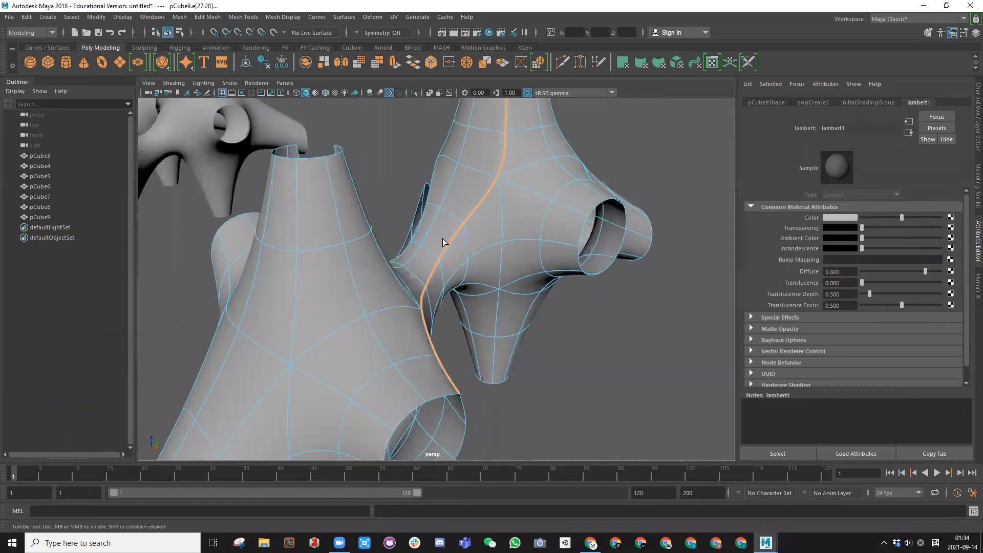
Examine the creased edge and the open slot in object mode, with the mesh selected and deselected
right_click_drag(467, 221, 533, 202)
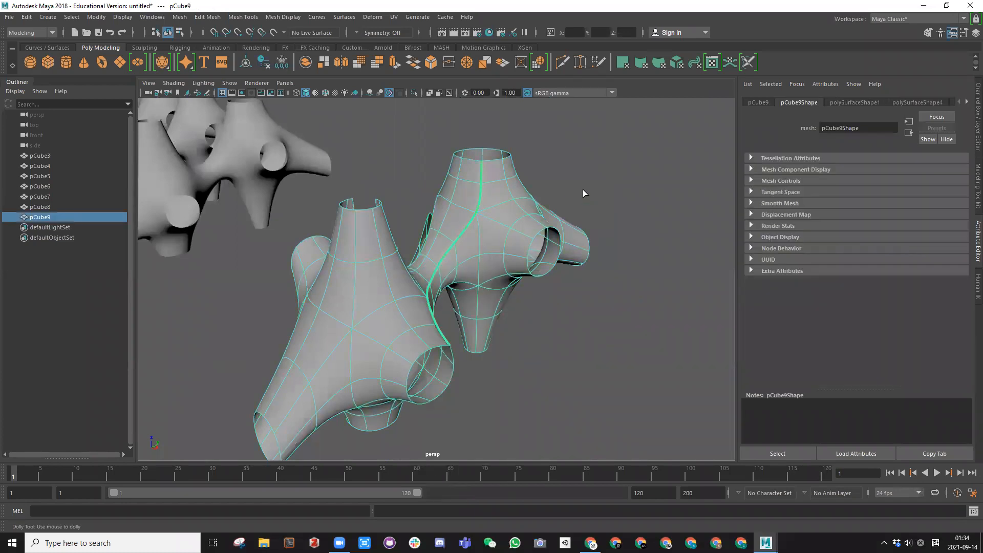
left_click(584, 193)
left_click_drag(584, 193, 481, 227, "alt")
right_click_drag(481, 227, 536, 208)
left_click_drag(446, 256, 514, 274, "alt")
scroll(451, 240, "up", 2)
left_click(352, 269)
left_click(446, 235)
left_click_drag(445, 235, 391, 233, "alt")
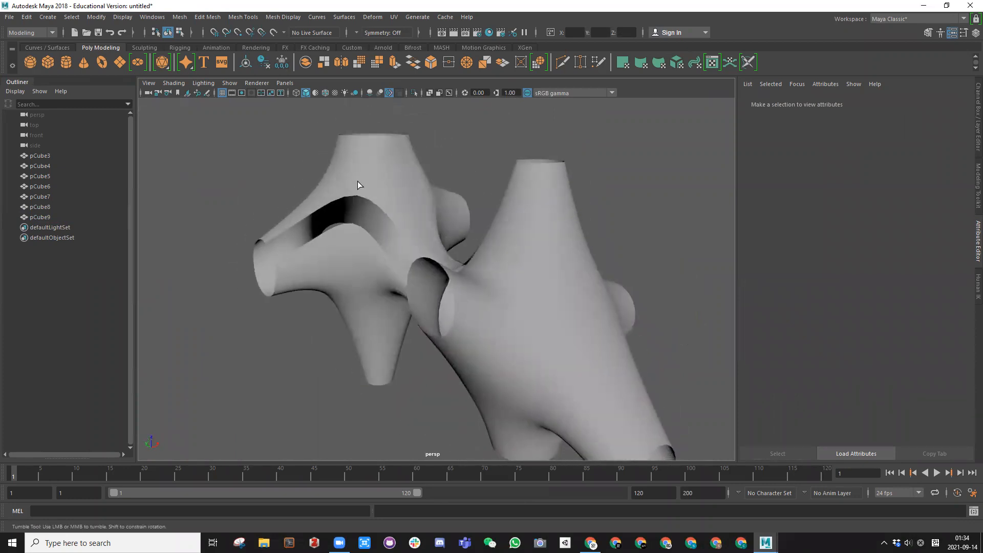
left_click(398, 209)
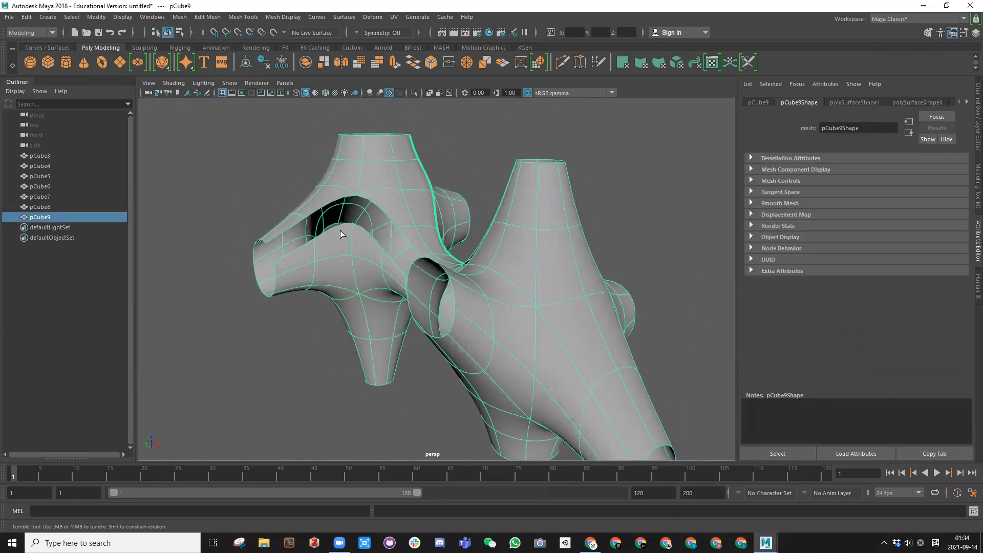
scroll(348, 235, "down", 3)
left_click_drag(393, 251, 404, 282, "alt")
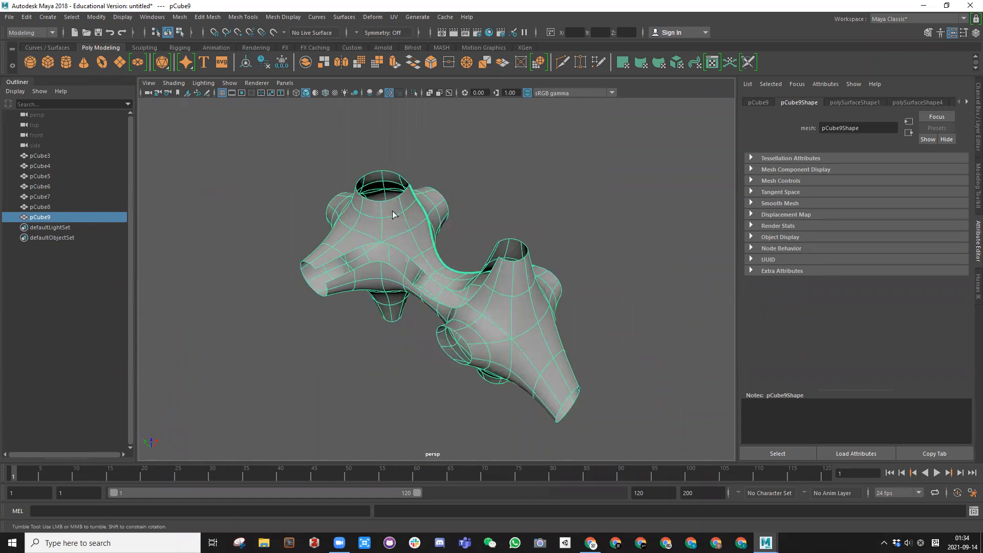
scroll(403, 199, "up", 3)
scroll(404, 202, "down", 3)
left_click(467, 197)
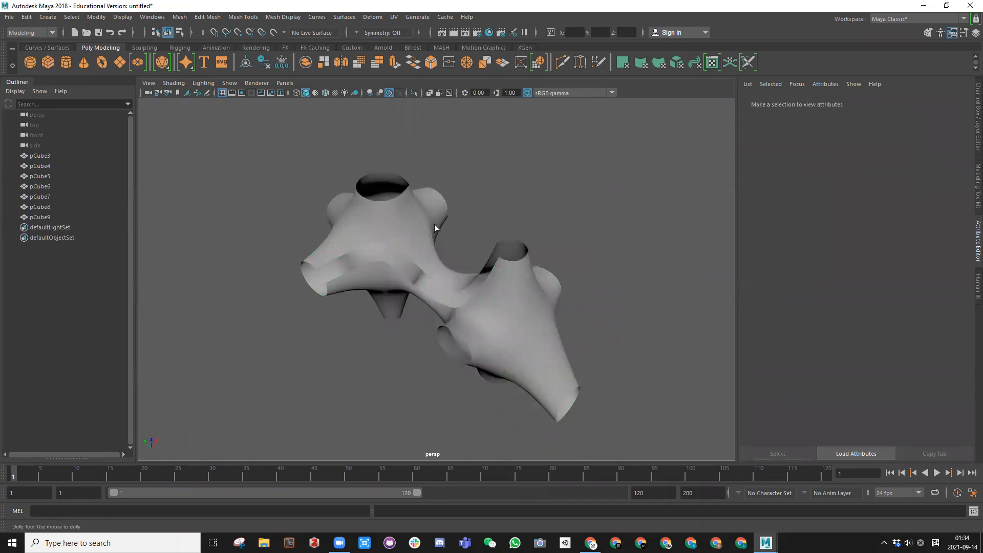
left_click(394, 224)
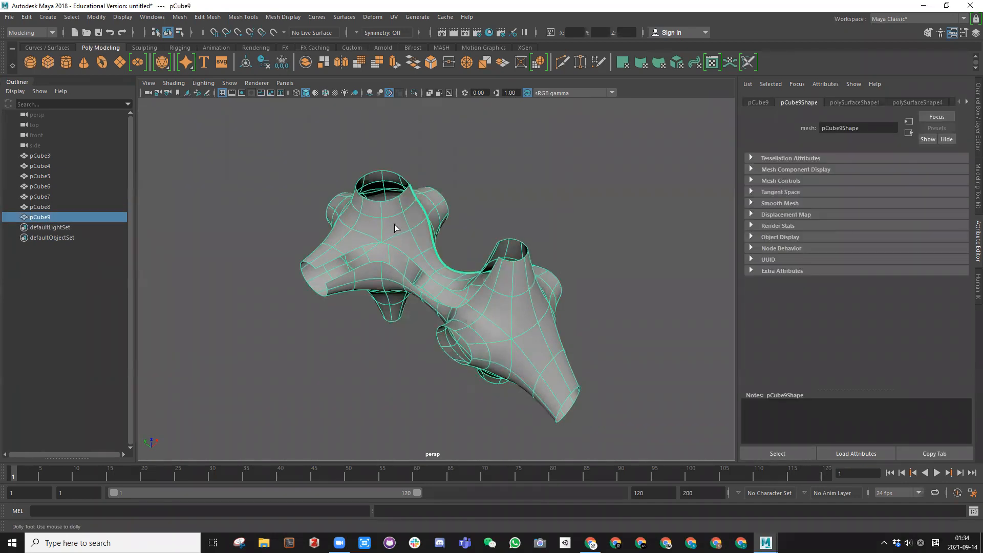
Assign a new Lambert material to the creased, slotted copy and set its color to a muted red
right_click_drag(395, 224, 392, 486)
left_click(413, 244)
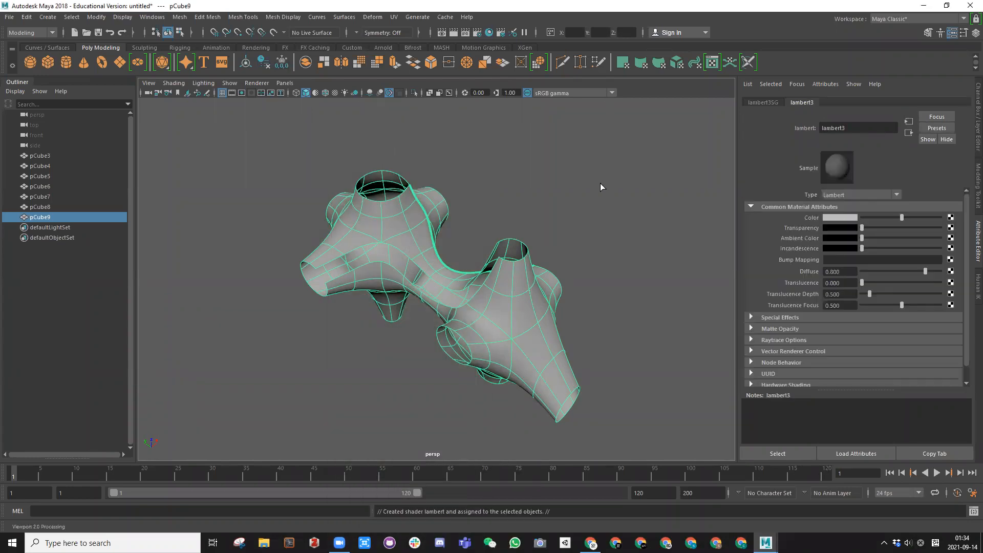
left_click(830, 218)
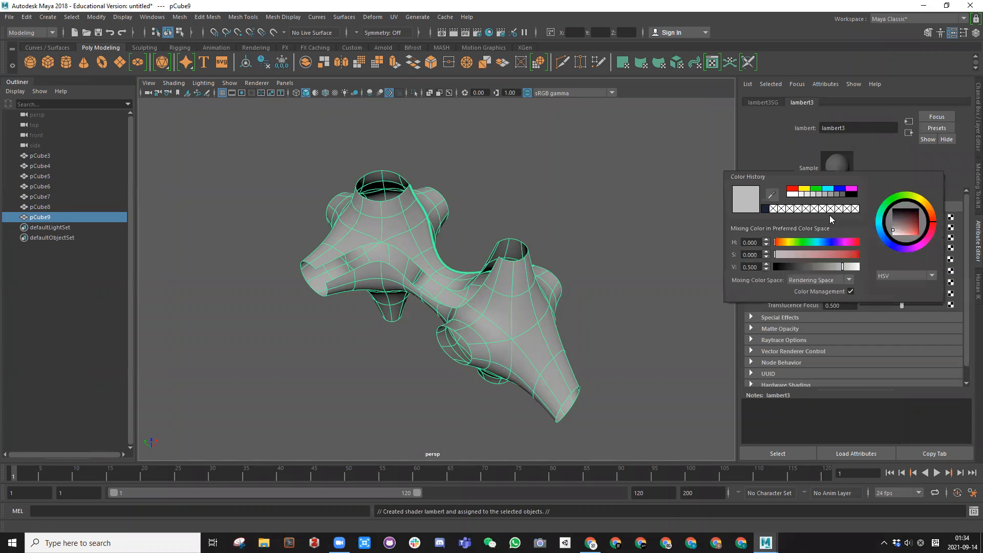
left_click(792, 189)
left_click_drag(911, 226, 915, 235)
left_click(687, 144)
left_click_drag(483, 319, 493, 292, "alt")
left_click(494, 293)
left_click(285, 330)
scroll(357, 349, "down", 2)
Extrude all faces of the red mesh with a Local Translate Z of 0.167 to thicken the shell
left_click(399, 227)
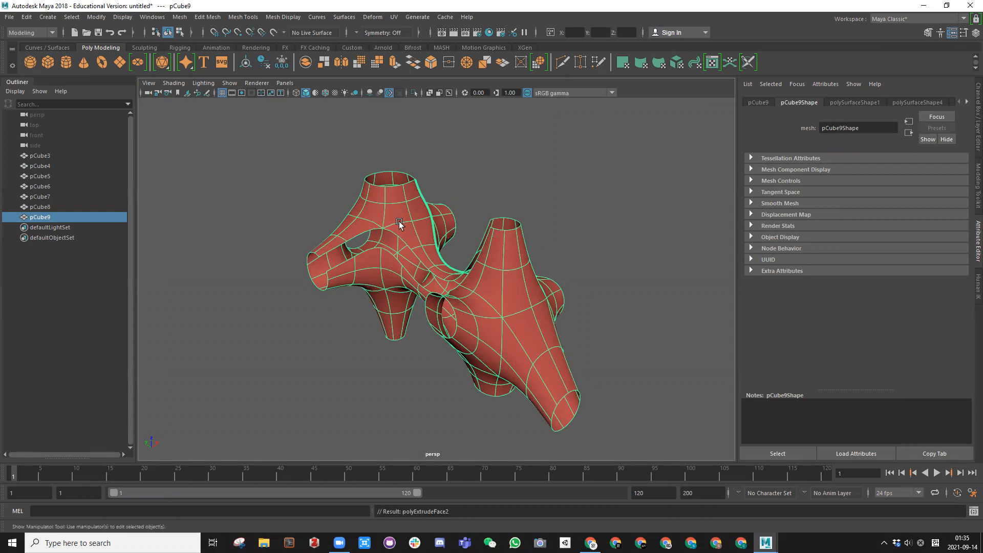
key("ctrl+e")
left_click_drag(419, 299, 414, 320, "alt")
scroll(414, 320, "up", 10)
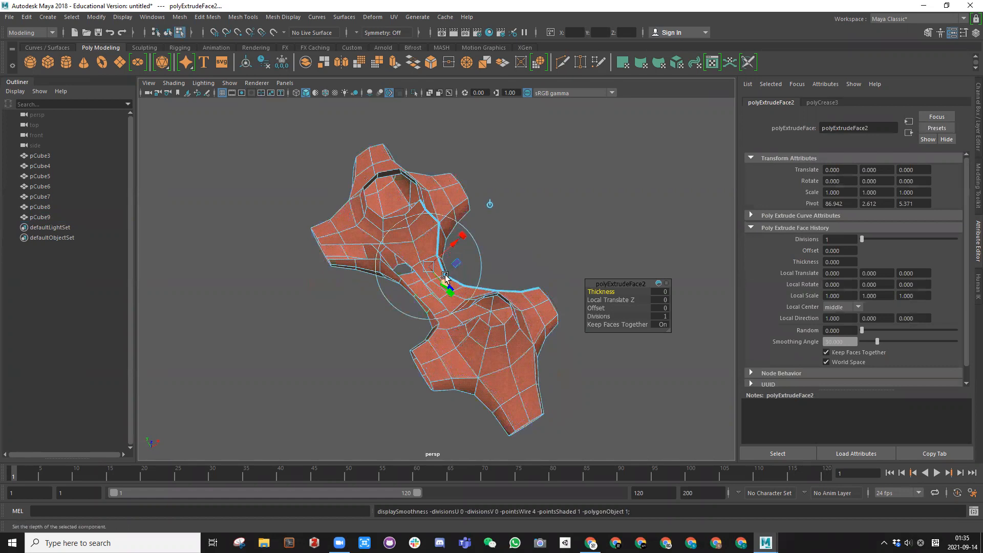
left_click_drag(445, 252, 448, 260)
scroll(448, 272, "down", 5)
scroll(449, 273, "up", 5)
scroll(361, 272, "down", 4)
left_click_drag(362, 272, 348, 203, "alt")
Assign a new Lambert material to the extruded outer faces and set its color to dark blue, HSV 231.08, 0.701, 0.245
right_click_drag(347, 203, 370, 465)
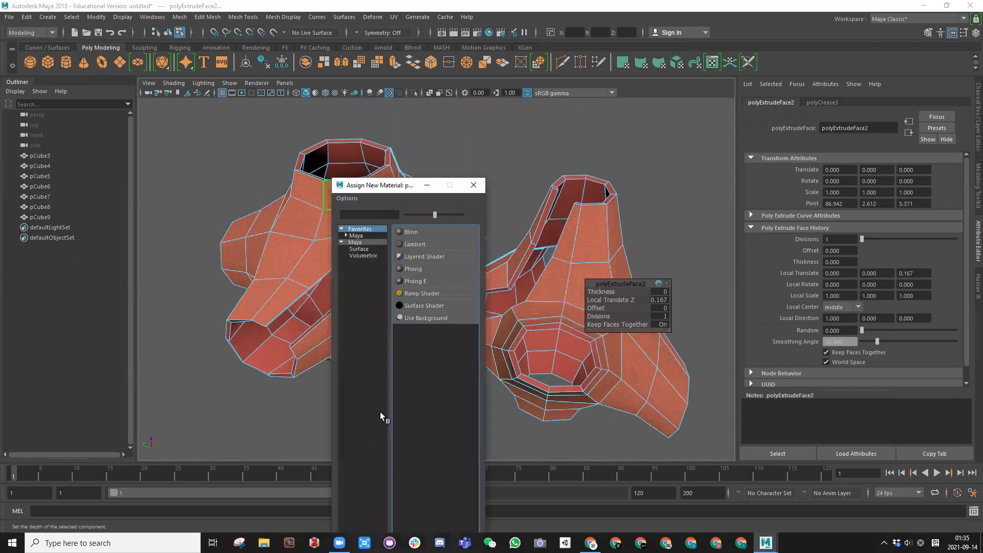
left_click(409, 244)
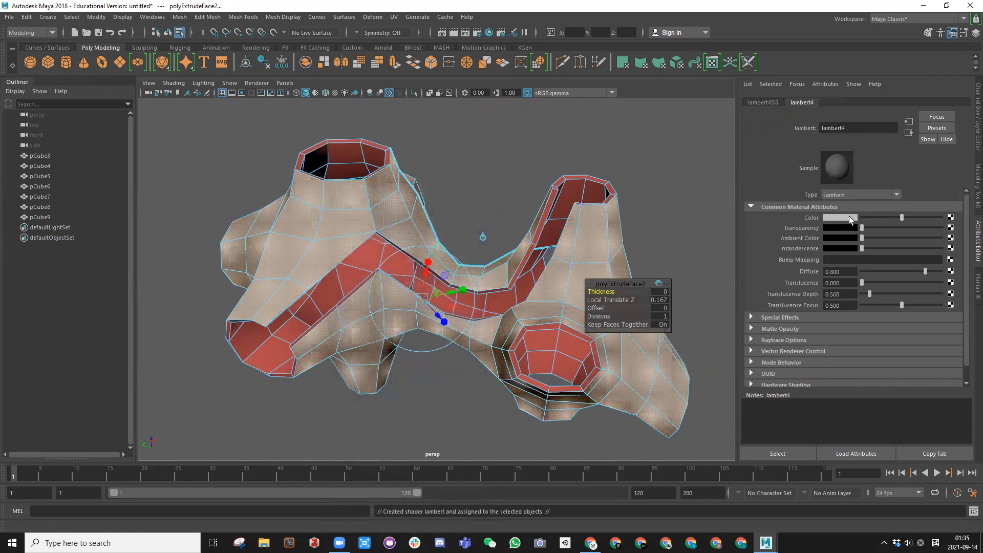
left_click(845, 219)
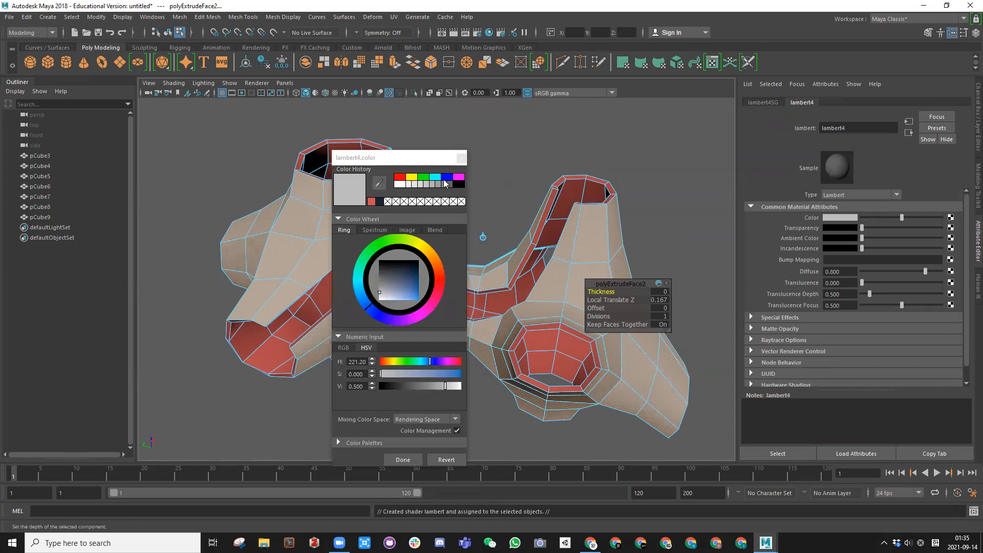
left_click(382, 159)
left_click_drag(382, 160, 474, 155)
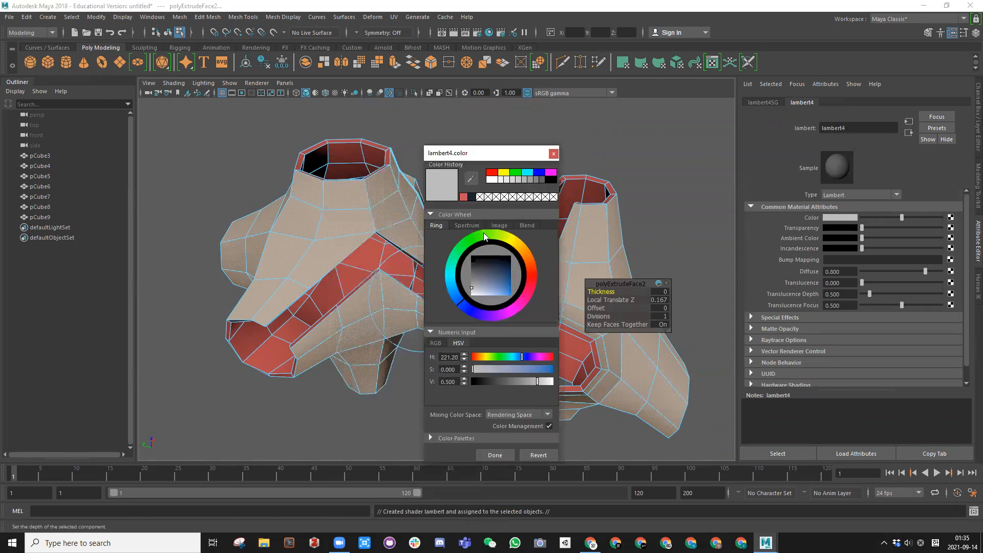
mouse_move(501, 277)
left_mouse_down()
mouse_move(489, 285)
mouse_move(499, 279)
left_mouse_up()
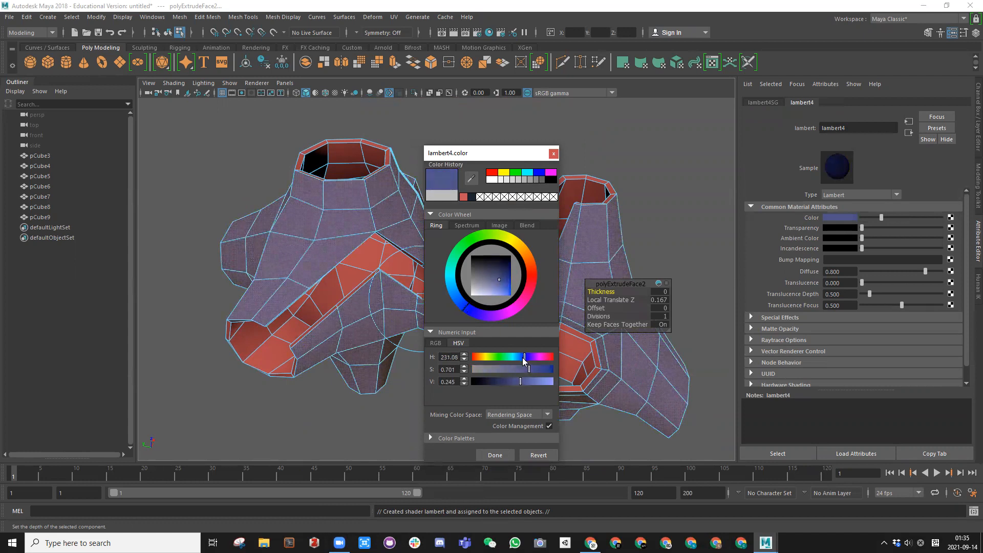
left_click(500, 456)
Return the red and blue shell to object mode and select it as a whole mesh
left_click(425, 385)
scroll(402, 311, "down", 3)
left_click_drag(399, 309, 361, 323, "alt")
right_click_drag(371, 228, 447, 200)
left_click(449, 243)
scroll(485, 258, "up", 3)
left_click_drag(486, 258, 378, 291, "alt")
scroll(544, 260, "up", 5)
scroll(544, 260, "down", 5)
left_click(377, 291)
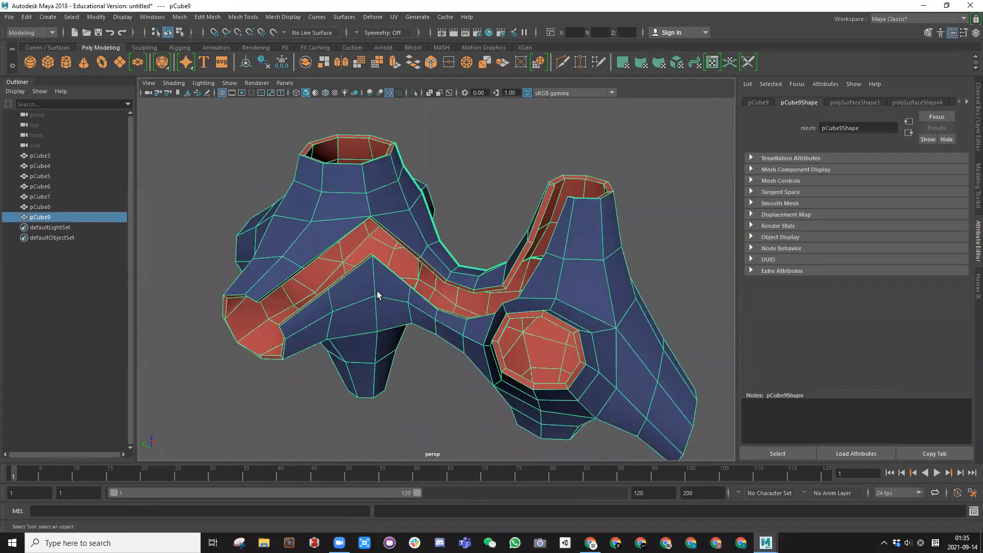
Display the two-colored shell with smooth mesh preview and examine its slot and openings unselected
key("2")
left_click(419, 382)
scroll(419, 382, "down", 3)
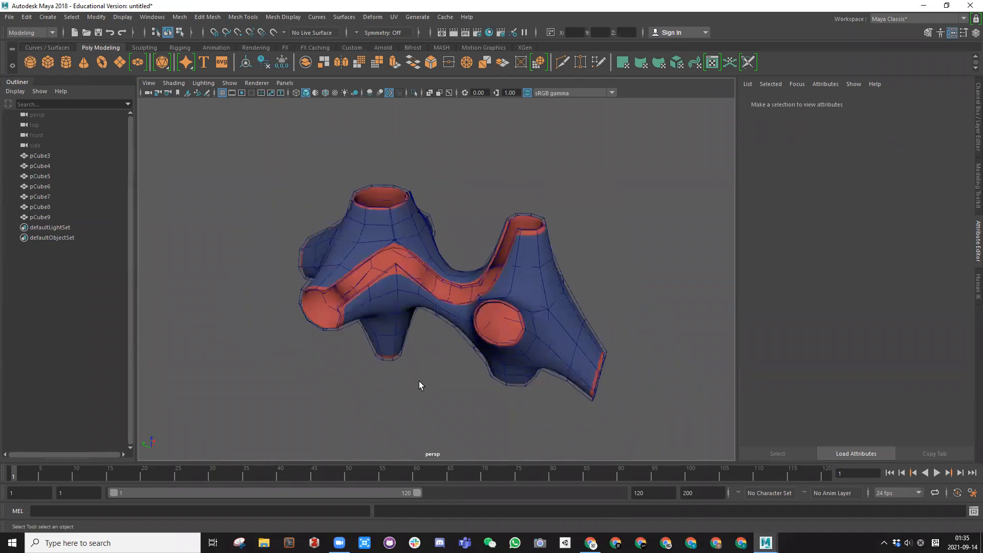
left_click(376, 296)
key("3")
left_click(445, 373)
scroll(435, 364, "up", 3)
left_click_drag(406, 340, 341, 354, "alt")
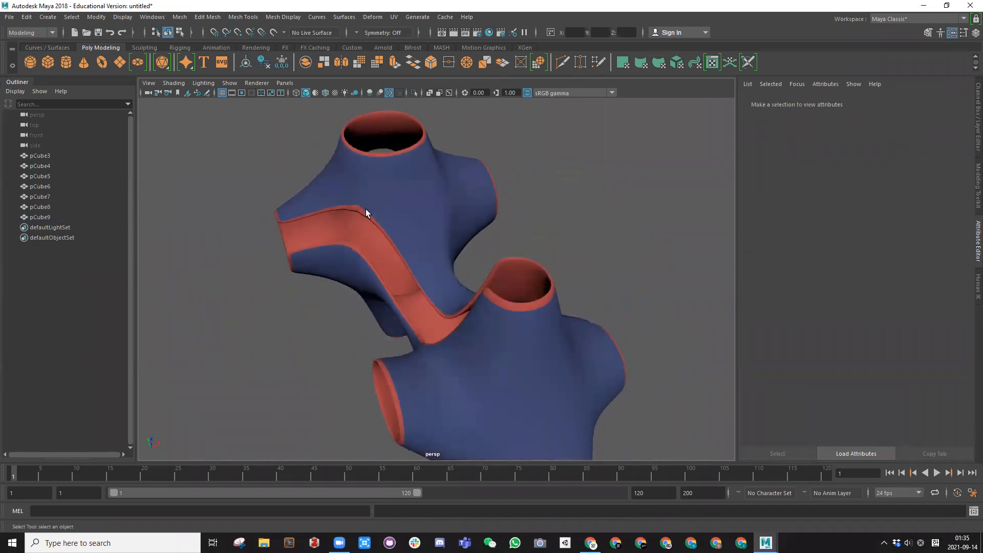
left_click_drag(453, 289, 506, 271, "alt")
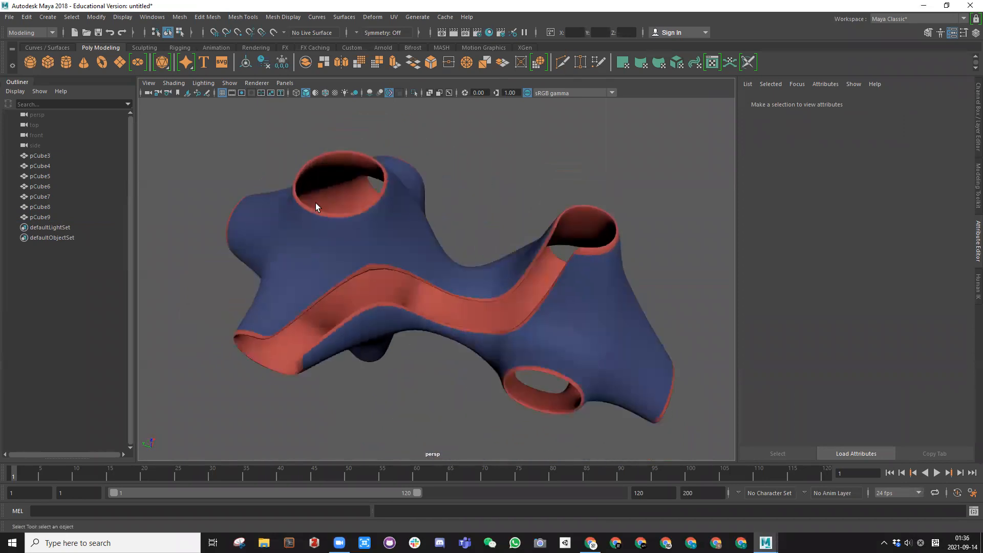
Assign a new Lambert material in near-black to the loop of thickness faces running around the open slot's rim
middle_click_drag(315, 203, 413, 282, "alt")
scroll(413, 288, "up", 2)
left_click(410, 274)
right_click_drag(410, 260, 416, 298)
left_click_drag(388, 384, 299, 300, "alt")
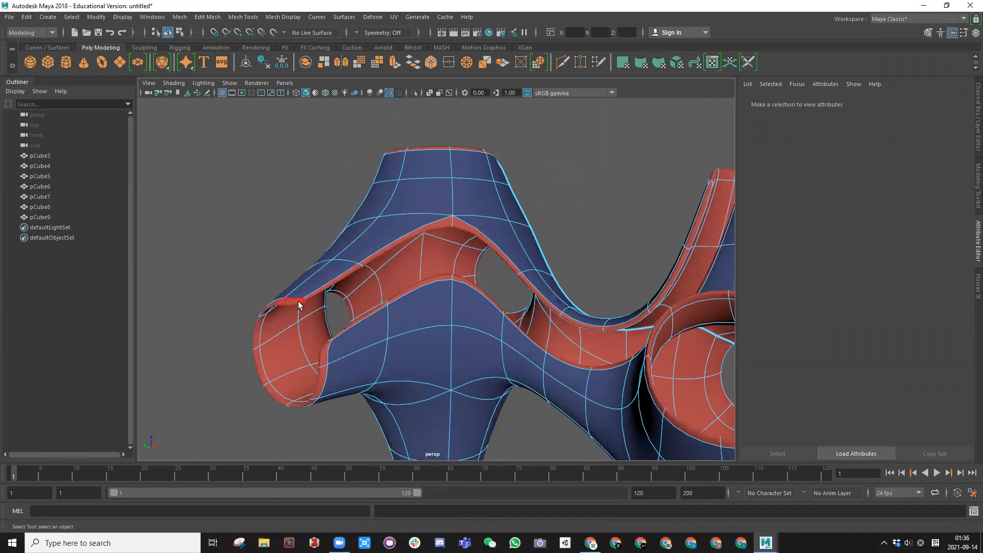
left_click(298, 301)
double_click(312, 294)
left_click(291, 303)
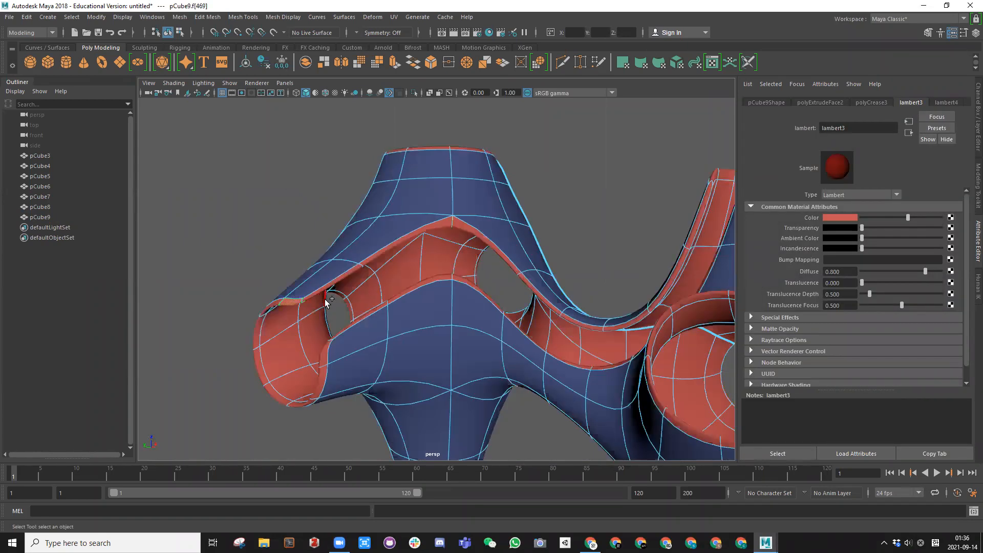
double_click(321, 292, "shift")
right_click_drag(338, 285, 354, 523)
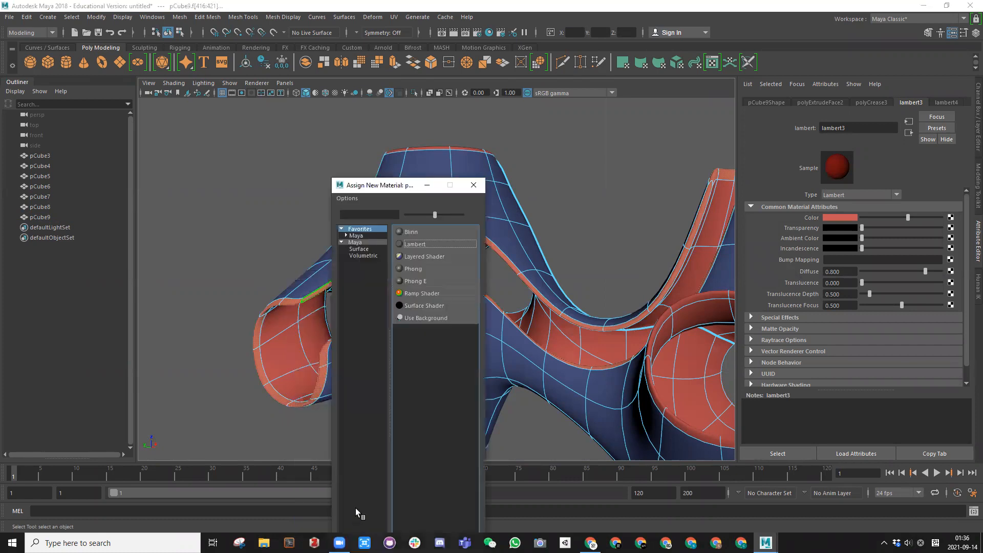
left_click(413, 244)
left_click(842, 218)
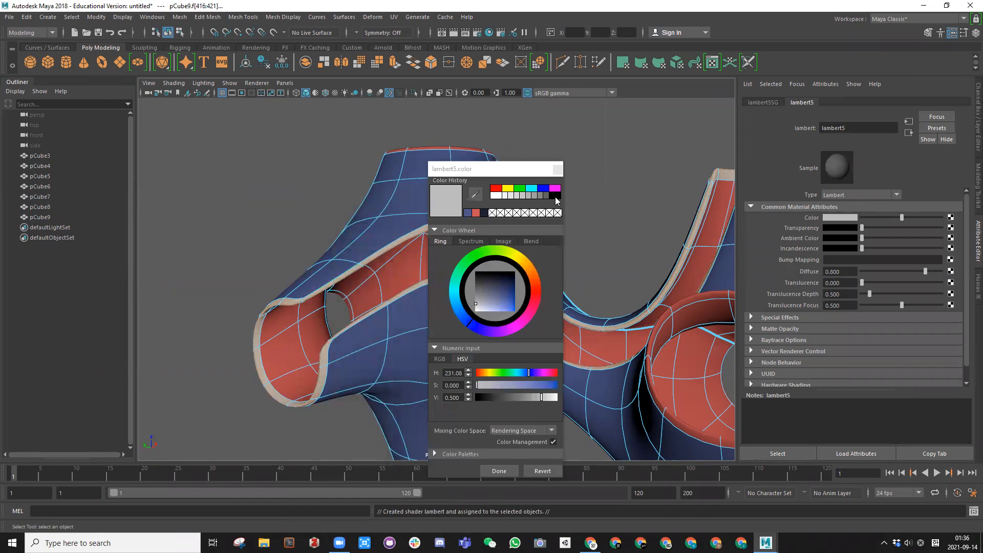
left_click(553, 195)
left_click(476, 279)
left_click(475, 278)
left_click(495, 475)
Examine the dark slot rim in object mode from several sides of the shell
right_click_drag(321, 293, 319, 220)
scroll(319, 220, "down", 3)
left_click_drag(365, 232, 393, 249, "alt")
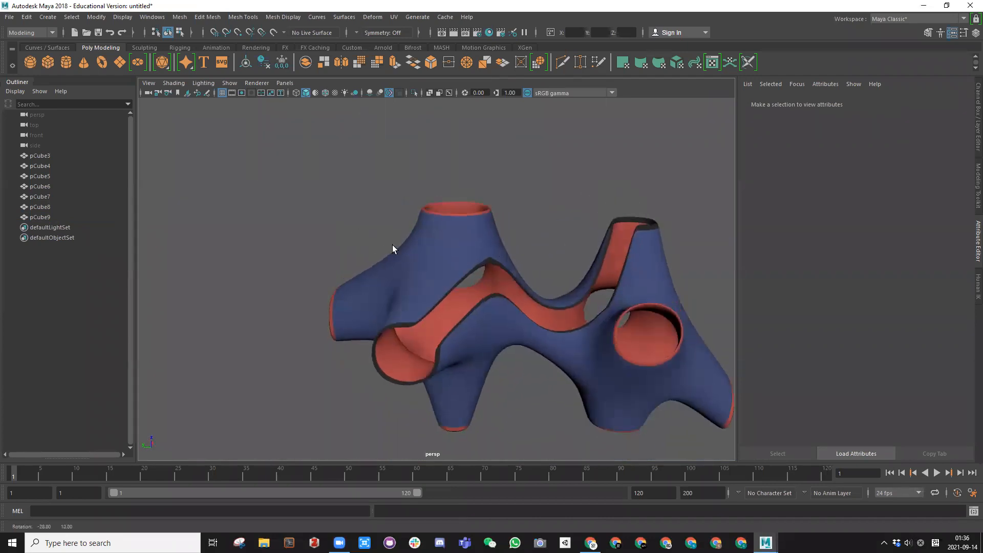
left_click_drag(606, 352, 450, 271, "alt")
scroll(372, 192, "up", 5)
middle_click_drag(372, 192, 419, 226, "alt")
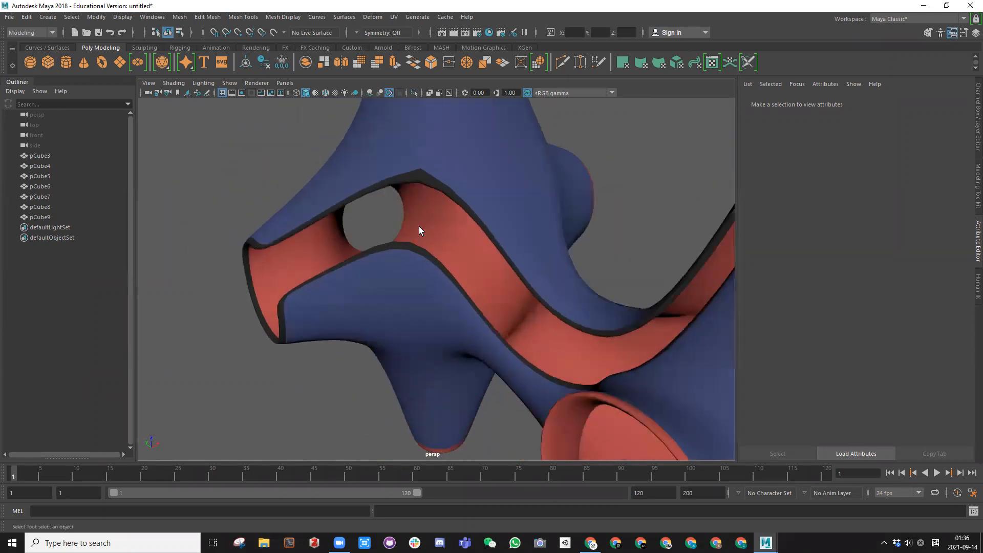
left_click_drag(418, 176, 468, 135, "alt")
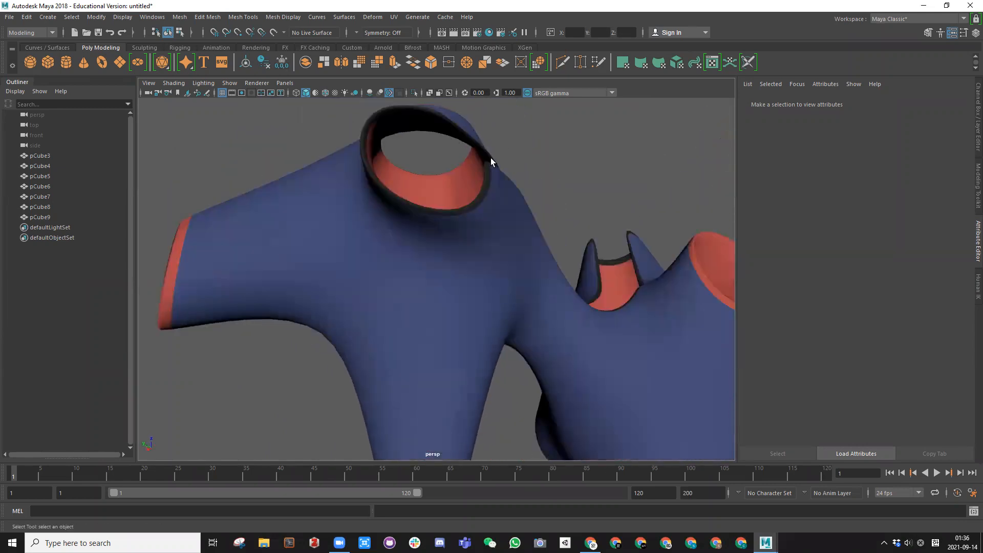
left_click_drag(487, 190, 422, 259, "alt")
Duplicate the three-colored shell and move the copy along the X axis, clear of the original
scroll(434, 211, "down", 5)
left_click(422, 259)
scroll(423, 261, "down", 4)
key("w")
key("ctrl+d")
left_click_drag(495, 293, 633, 295)
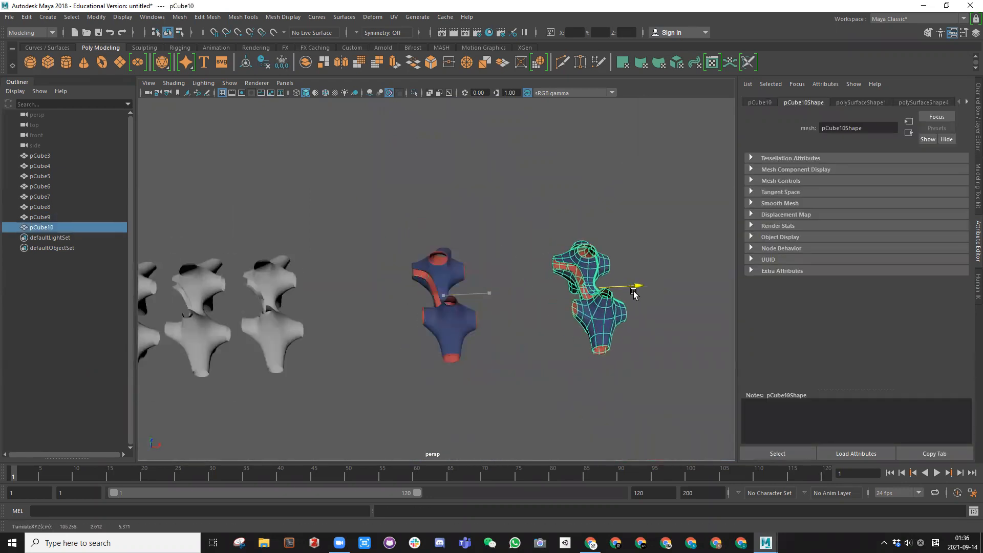
Detach the loop of dark rim faces around the slot on the new copy
key("f")
left_click_drag(512, 241, 412, 211, "alt")
scroll(413, 211, "up", 6)
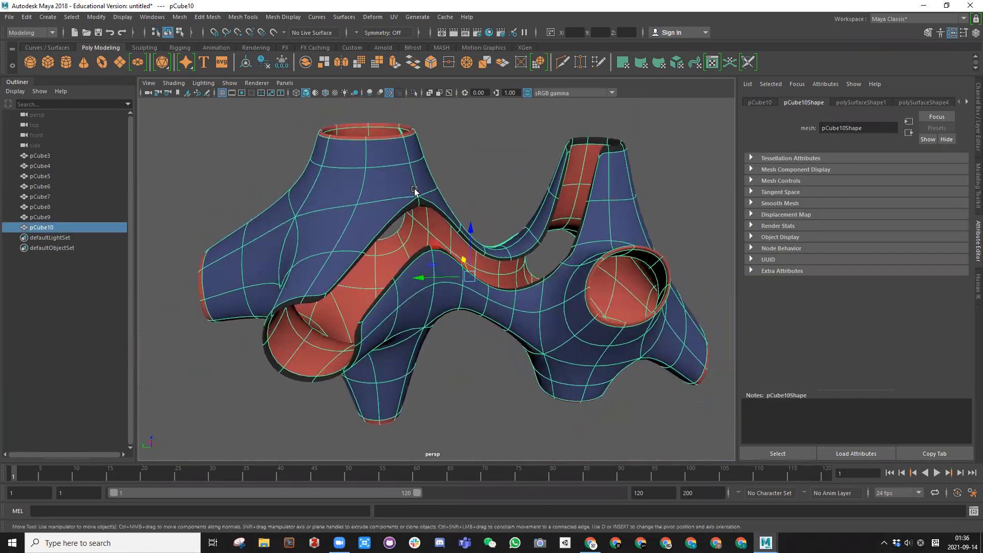
right_click_drag(389, 170, 390, 198)
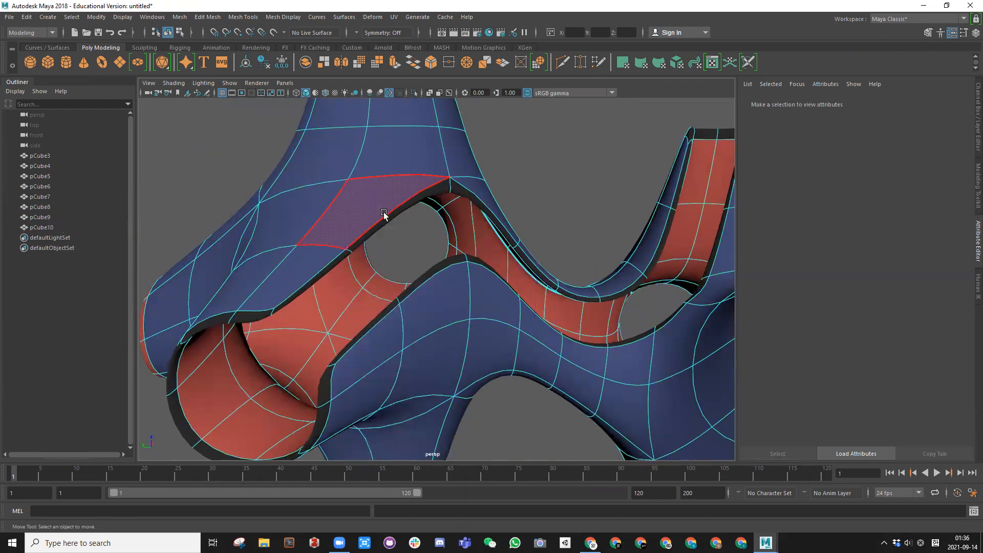
double_click(335, 259)
left_click_drag(335, 260, 329, 193, "alt")
scroll(328, 242, "down", 2)
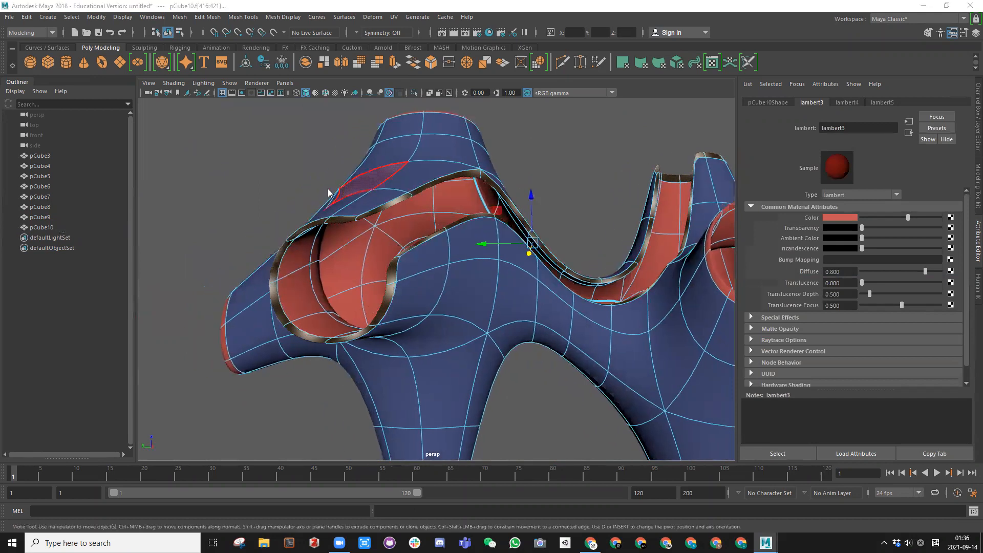
key("space")
left_click(282, 208)
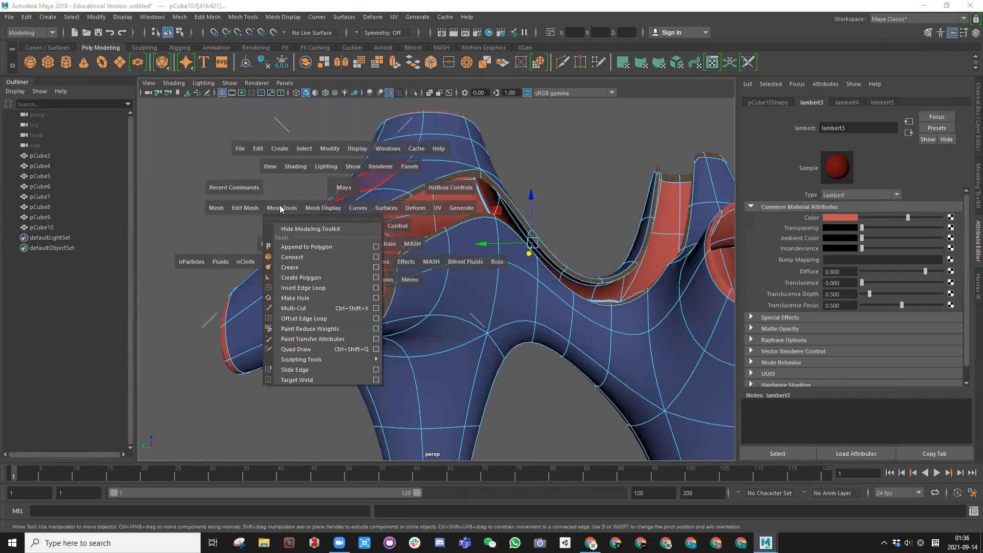
left_click(243, 209)
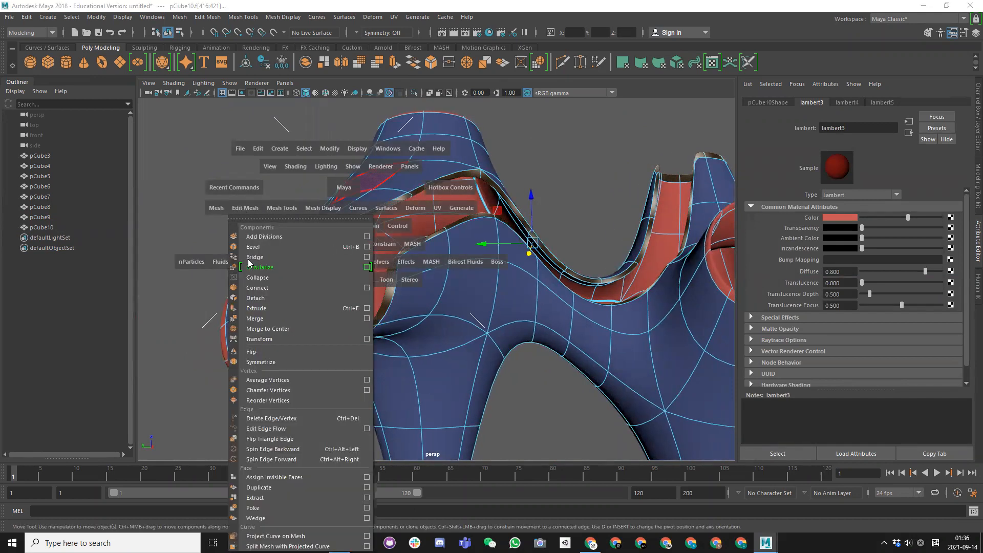
left_click(248, 287)
Examine the detached rim and the slot's corners in object mode with smooth mesh preview
right_click_drag(371, 201, 404, 190)
left_click(285, 149)
key("3")
left_click_drag(286, 149, 310, 230, "alt")
left_click_drag(454, 268, 582, 272, "alt")
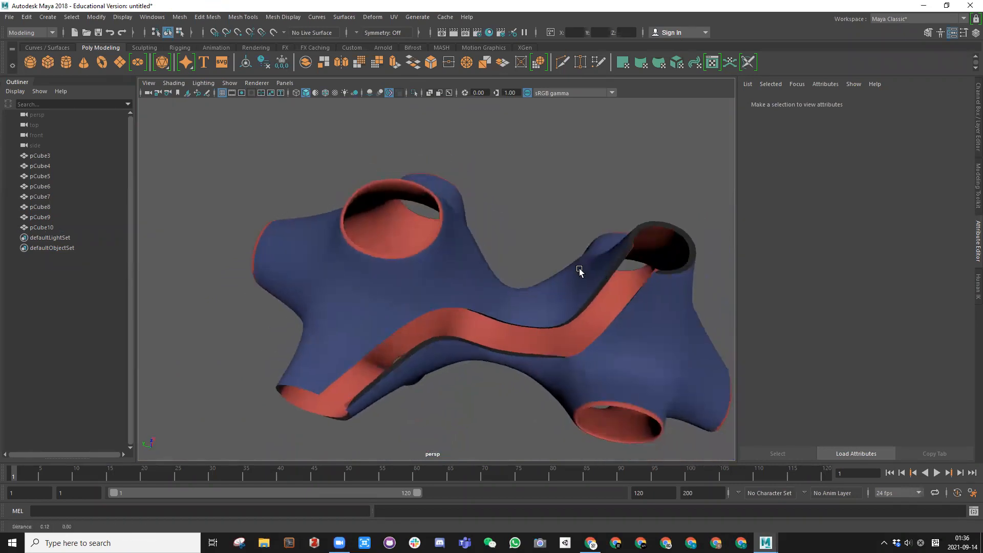
scroll(472, 258, "up", 5)
left_click(470, 237)
left_click_drag(533, 219, 463, 275, "alt")
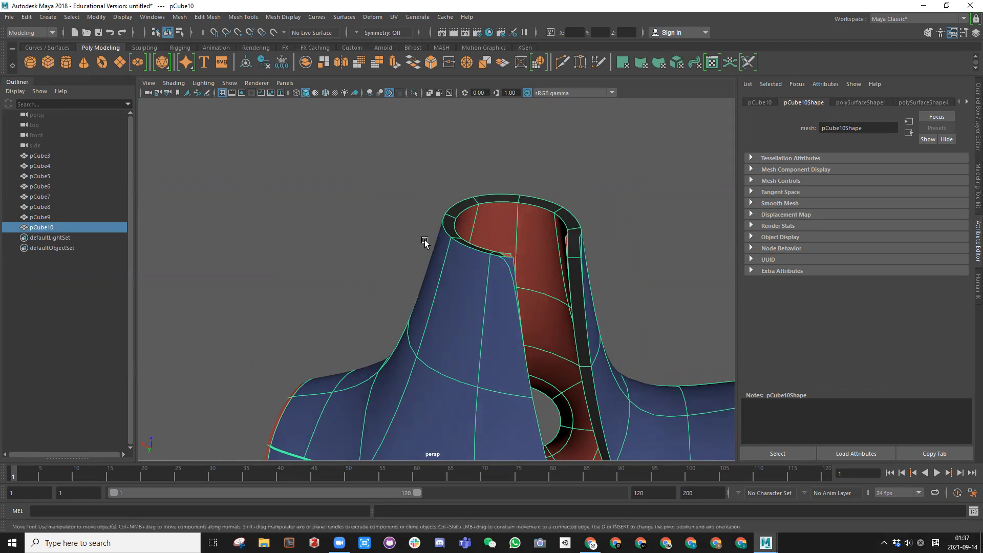
Duplicate the shell with the detached rim and move the new copy aside
scroll(461, 261, "down", 6)
left_click_drag(365, 319, 346, 313, "alt")
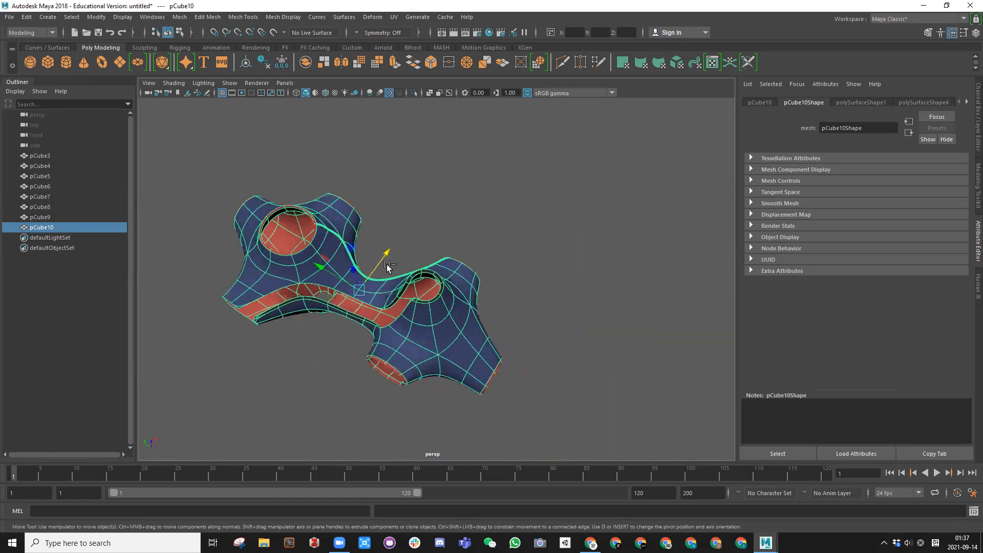
key("ctrl+d")
middle_click_drag(413, 203, 420, 293)
left_click_drag(420, 293, 372, 215, "alt")
Try the Smooth operation on the unsmoothed new copy with its boundary rules set to Crease all
key("1")
key("space")
left_click(247, 234)
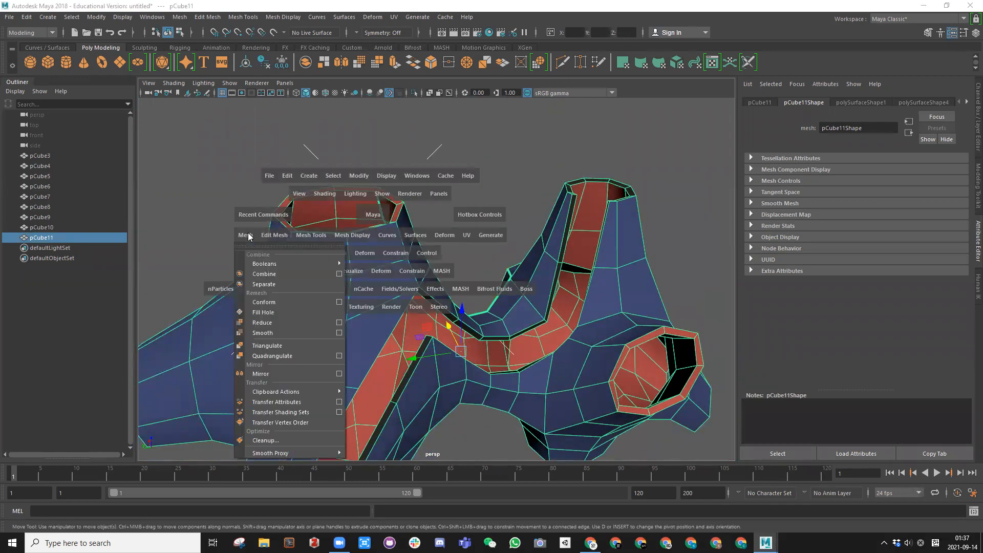
left_click(339, 333)
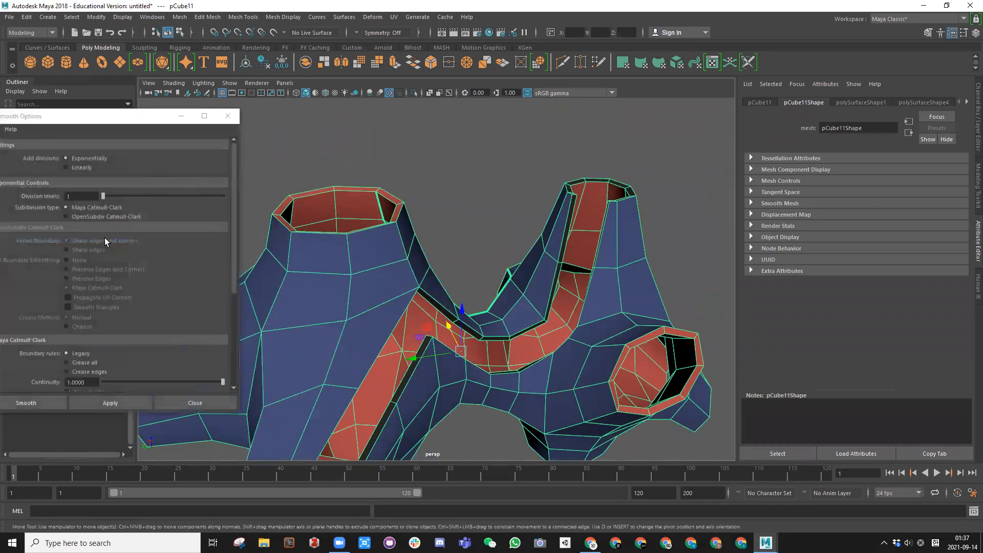
scroll(102, 310, "down", 2)
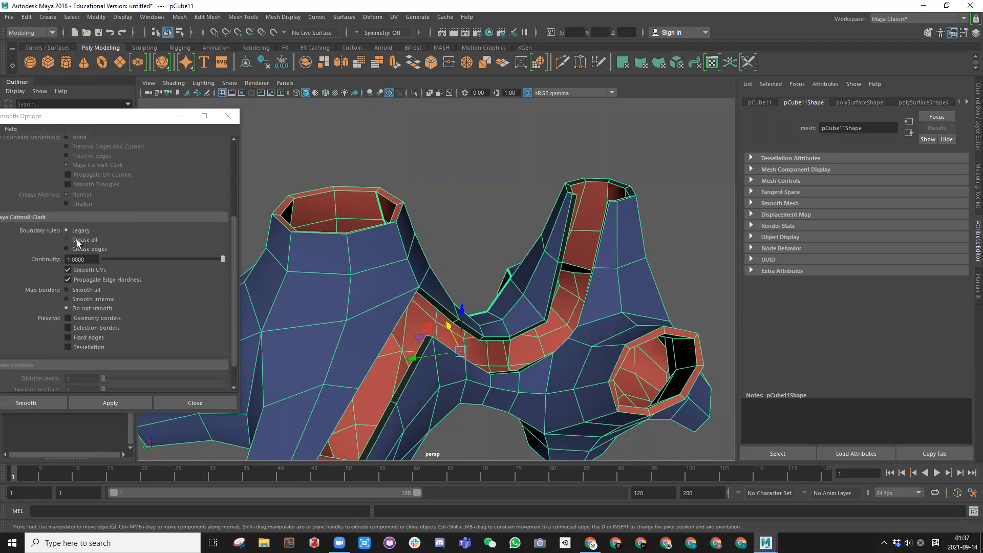
left_click_drag(566, 205, 535, 336, "alt")
scroll(517, 268, "up", 7)
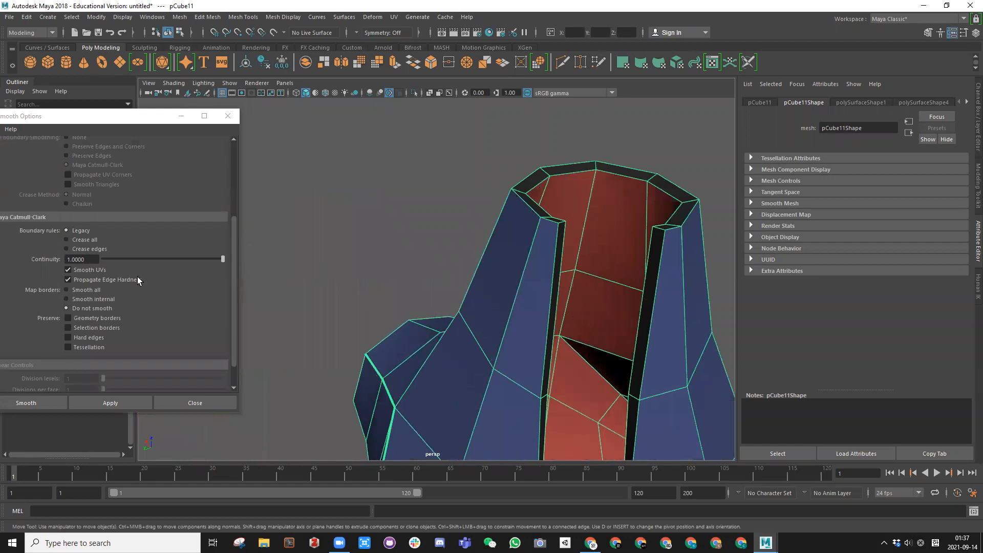
left_click(82, 239)
left_click(103, 405)
Apply the Crease all smoothing to the copy a second time and inspect the slot's edges
left_click(450, 230)
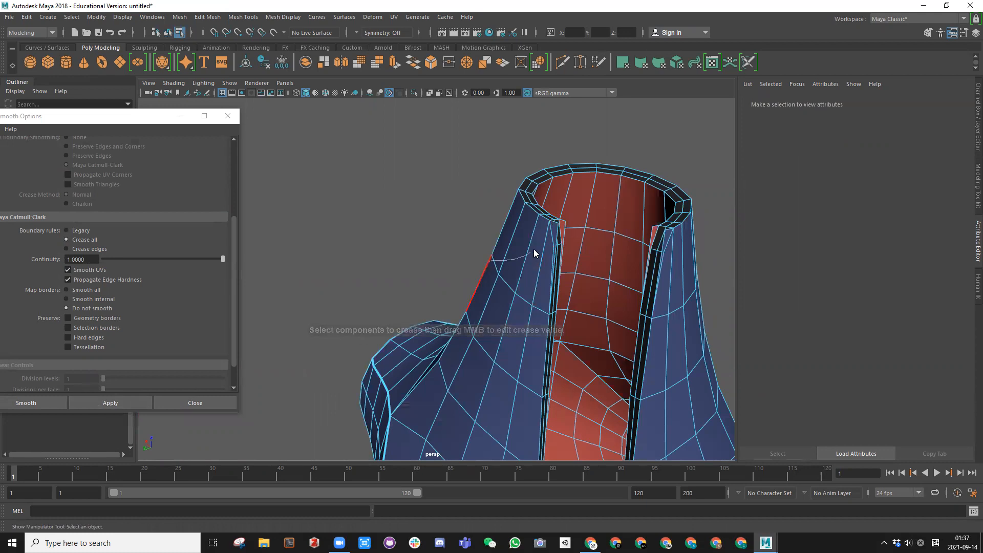
right_click_drag(524, 246, 547, 230)
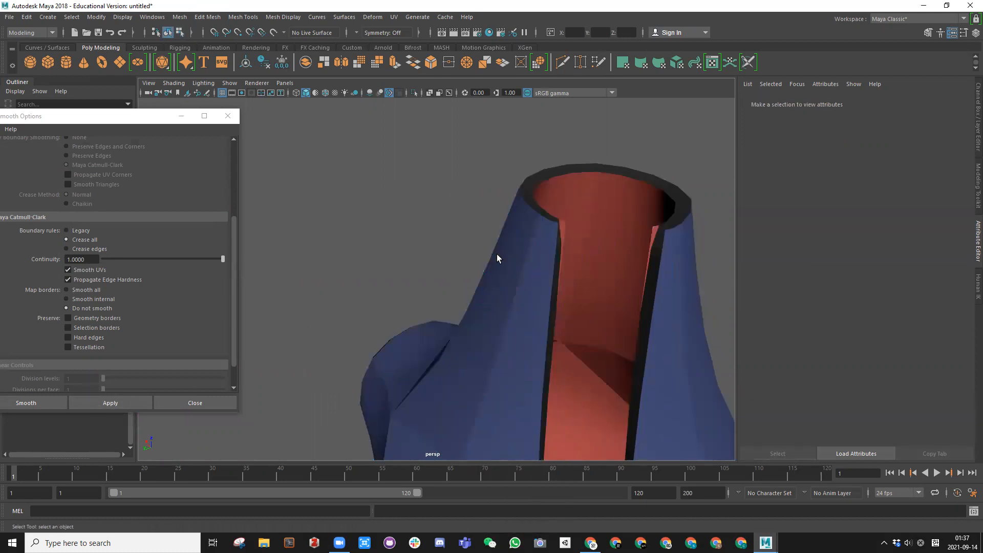
left_click(497, 254)
left_click(111, 403)
left_click(507, 266)
left_click_drag(491, 256, 482, 263, "alt")
Undo both Smooth operations on the new copy
key("ctrl+z")
key("ctrl+z")
key("ctrl+z")
key("ctrl+z")
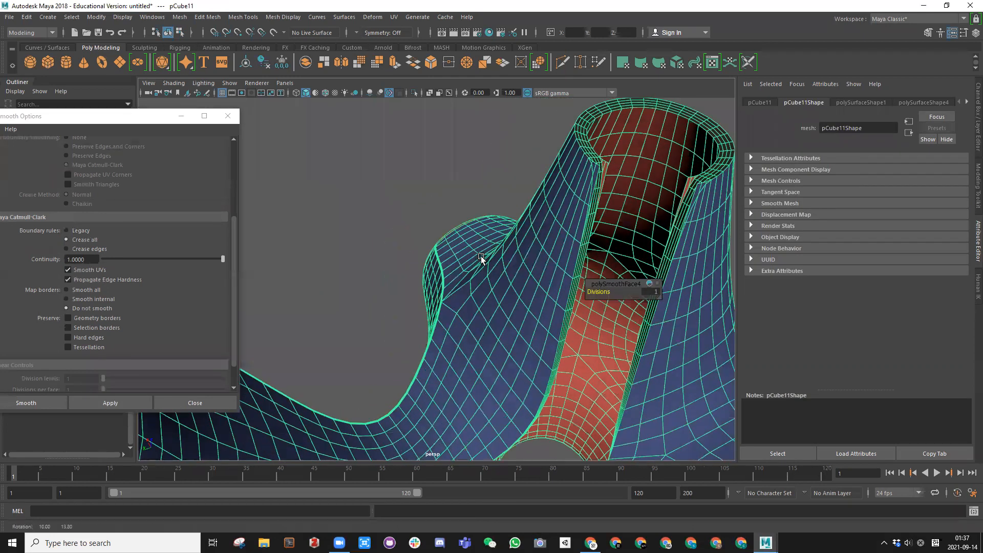
key("ctrl+z")
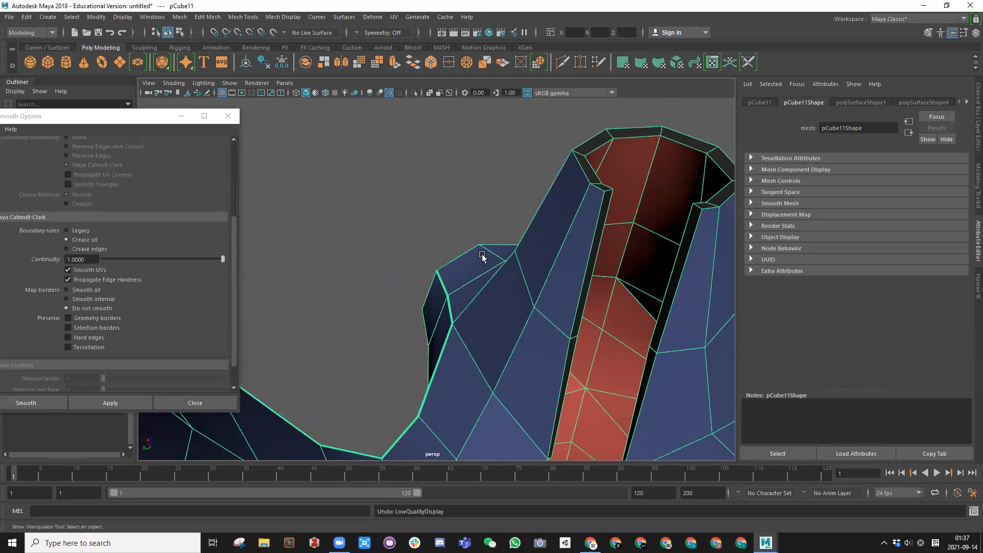
Crease the short rim edges at the two upper corners of the new copy's slot
middle_click_drag(572, 208, 549, 232, "alt")
right_click_drag(564, 217, 570, 188)
left_click(593, 215)
key("3")
mouse_move(582, 246)
left_mouse_down("alt")
mouse_move(533, 226)
mouse_move(586, 247)
left_mouse_up("alt")
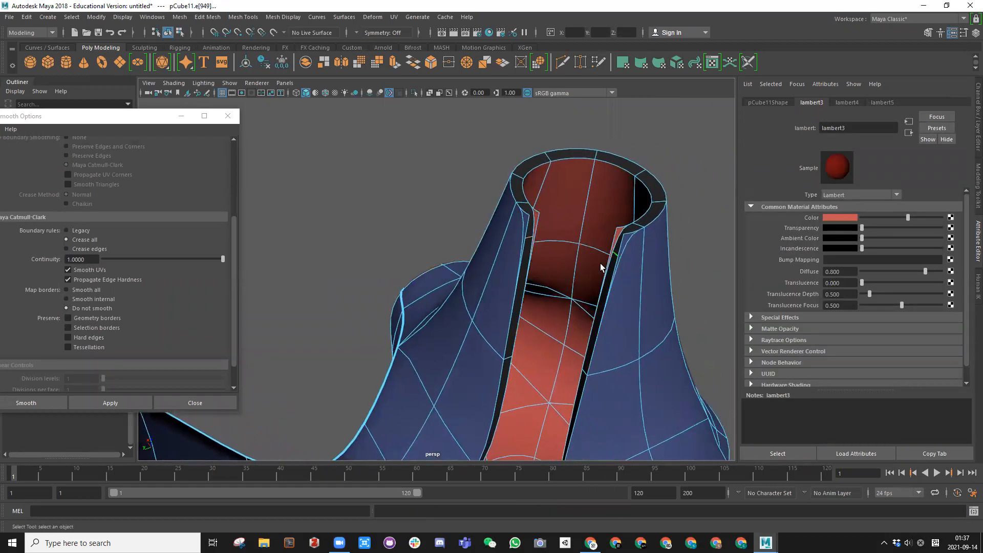
key("space")
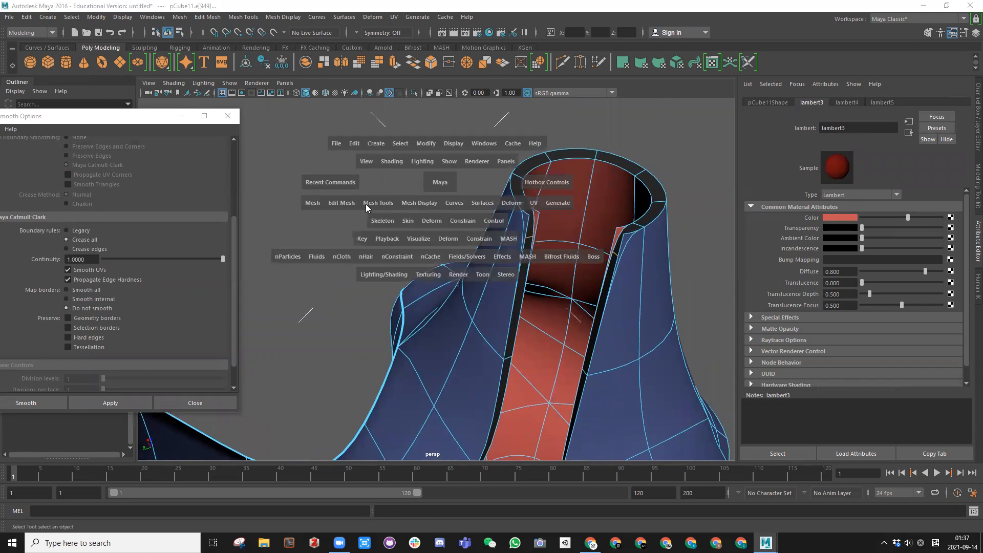
left_click(366, 204)
left_click(407, 260)
middle_click_drag(679, 236, 688, 236)
scroll(507, 203, "down", 1)
left_click_drag(50, 120, 59, 126)
right_click_drag(512, 220, 545, 182)
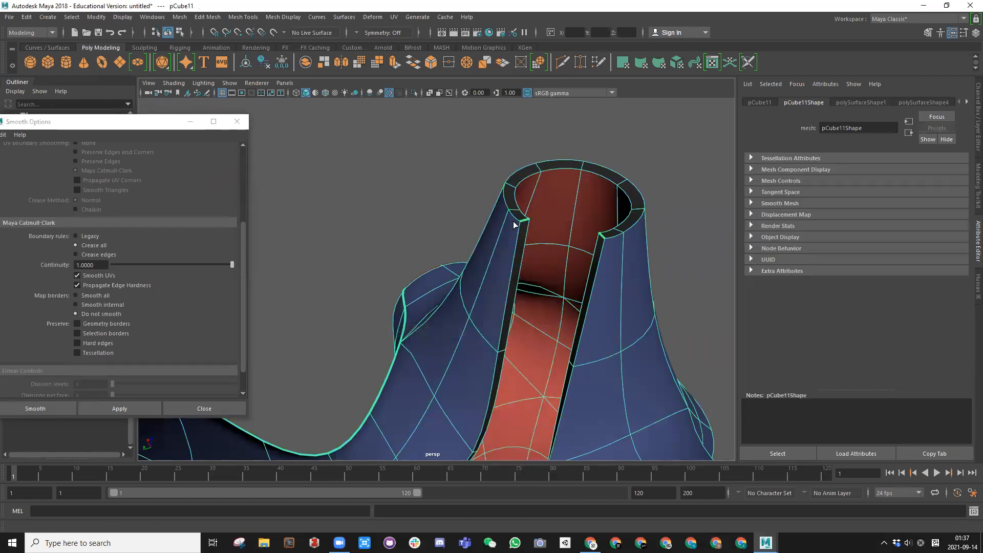
Smooth the creased copy with the Crease all boundary rules and inspect the slot and rims
left_click_drag(478, 247, 505, 233, "alt")
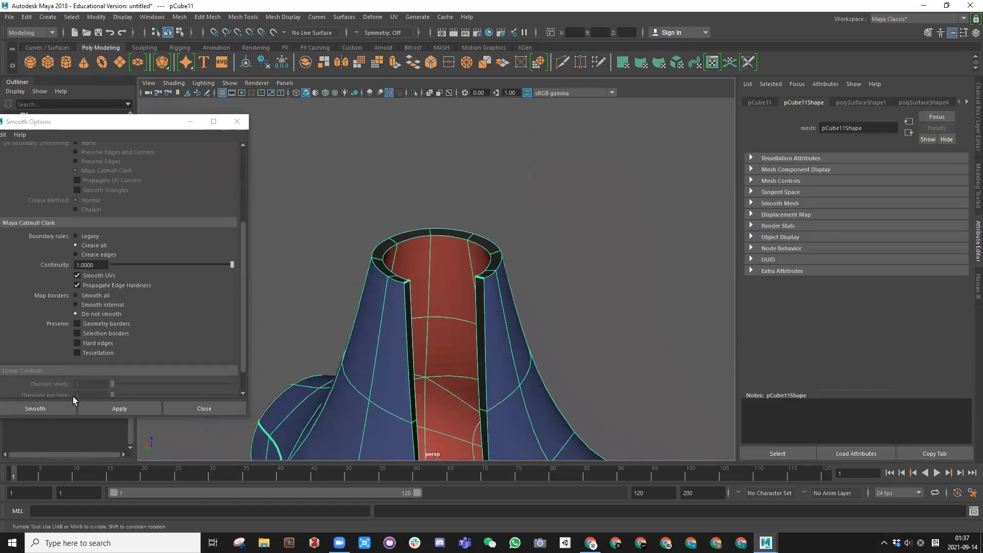
left_click(98, 408)
left_click(362, 253)
left_click_drag(362, 253, 465, 194, "alt")
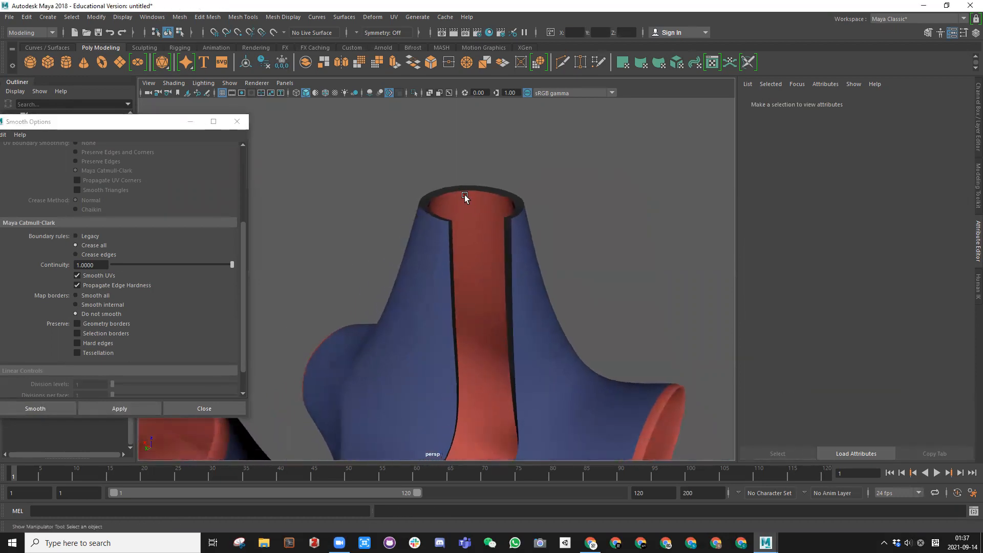
scroll(471, 203, "up", 4)
scroll(453, 213, "down", 10)
left_click_drag(471, 250, 382, 292, "alt")
middle_click_drag(382, 292, 468, 248, "alt")
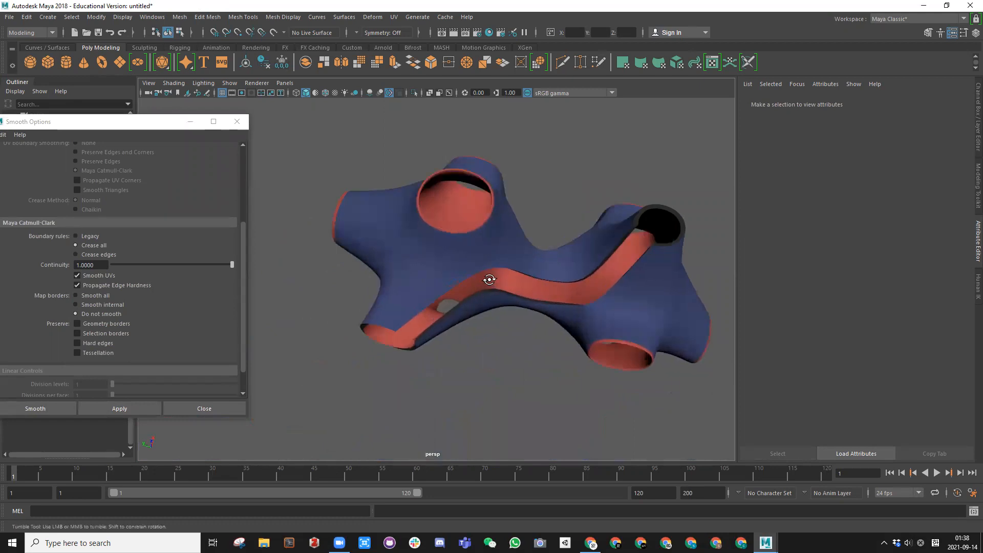
scroll(440, 245, "up", 5)
left_click(427, 367)
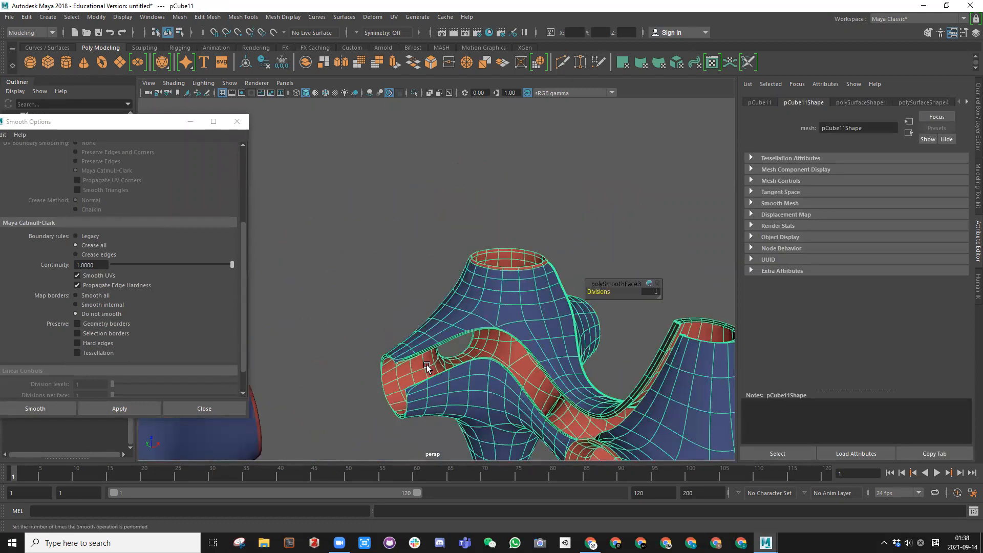
Undo the smoothing and corner creases, back to before the copy was made
key("ctrl+z")
key("ctrl+z")
key("ctrl+z")
key("ctrl+z")
key("ctrl+z")
key("ctrl+z")
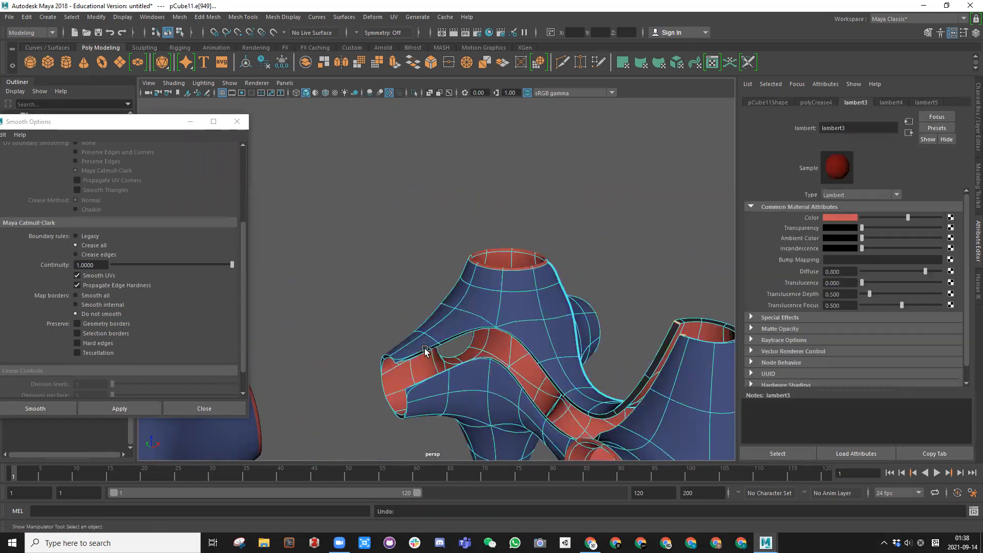
key("ctrl+z")
key("ctrl+z")
key("ctrl+z")
Duplicate the unsmoothed thickened shell again and move the new copy aside
scroll(417, 328, "down", 5)
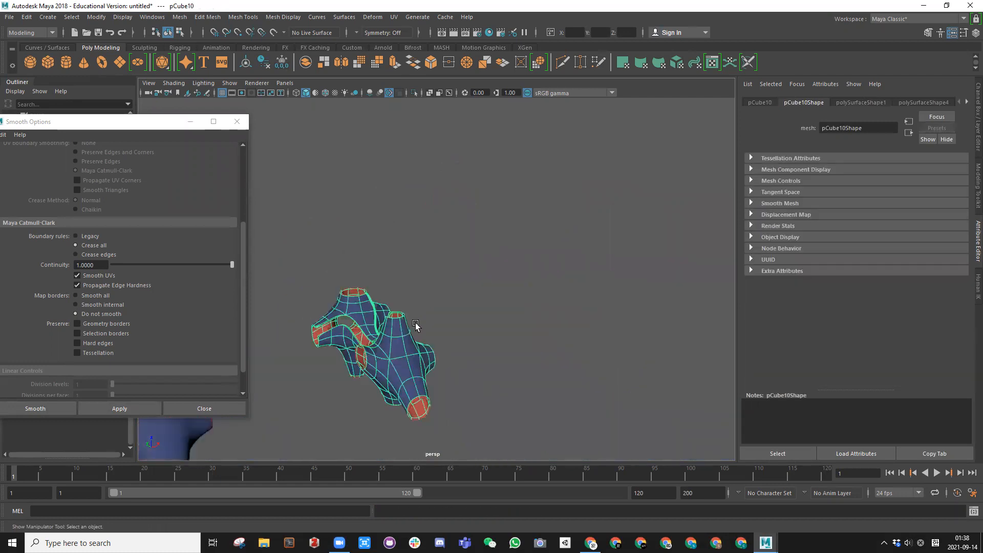
scroll(389, 342, "up", 5)
middle_click_drag(378, 333, 484, 240, "alt")
left_click_drag(484, 240, 435, 302, "alt")
middle_click_drag(435, 302, 549, 290, "alt")
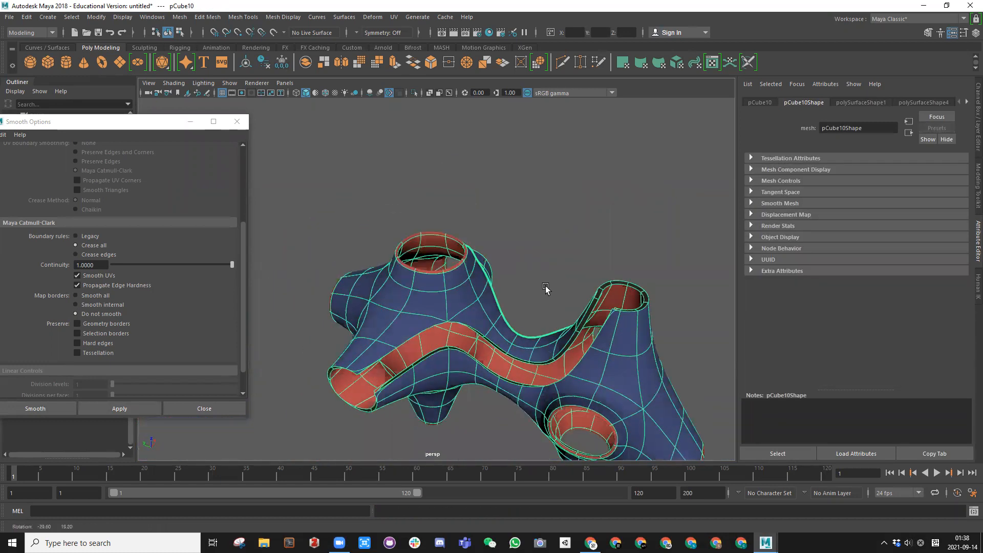
left_click_drag(548, 290, 471, 300, "alt")
middle_click_drag(472, 300, 435, 290, "alt")
scroll(443, 315, "down", 4)
left_click_drag(435, 290, 636, 310, "alt")
key("ctrl+d")
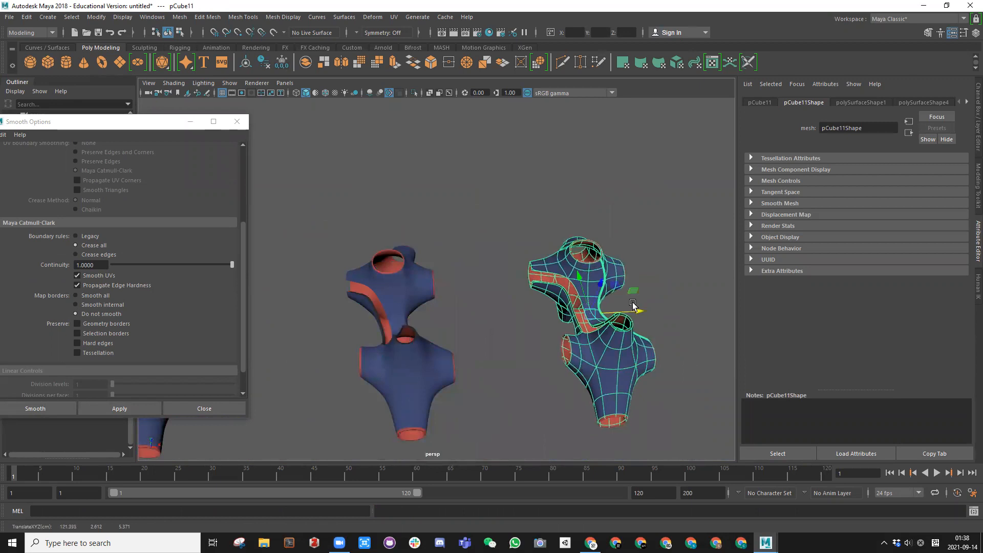
Smooth the new copy with the Maya Catmull-Clark boundary rules set to Legacy
key("f")
scroll(481, 278, "up", 5)
left_click_drag(482, 277, 602, 225, "alt")
scroll(523, 246, "down", 3)
middle_click_drag(479, 227, 374, 327, "alt")
scroll(455, 242, "up", 5)
left_click_drag(467, 223, 517, 181, "alt")
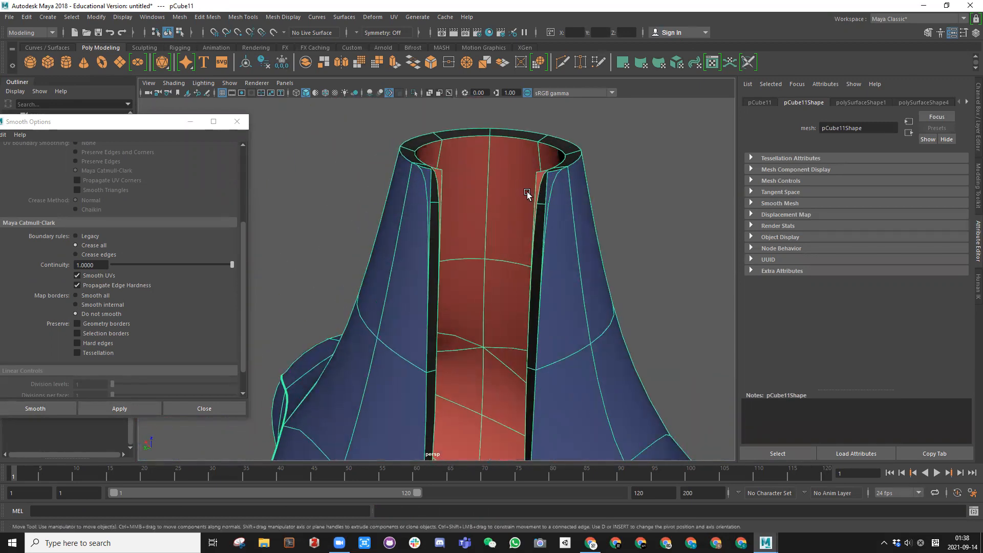
left_click_drag(463, 204, 477, 210, "alt")
left_click(606, 236)
left_click(453, 243)
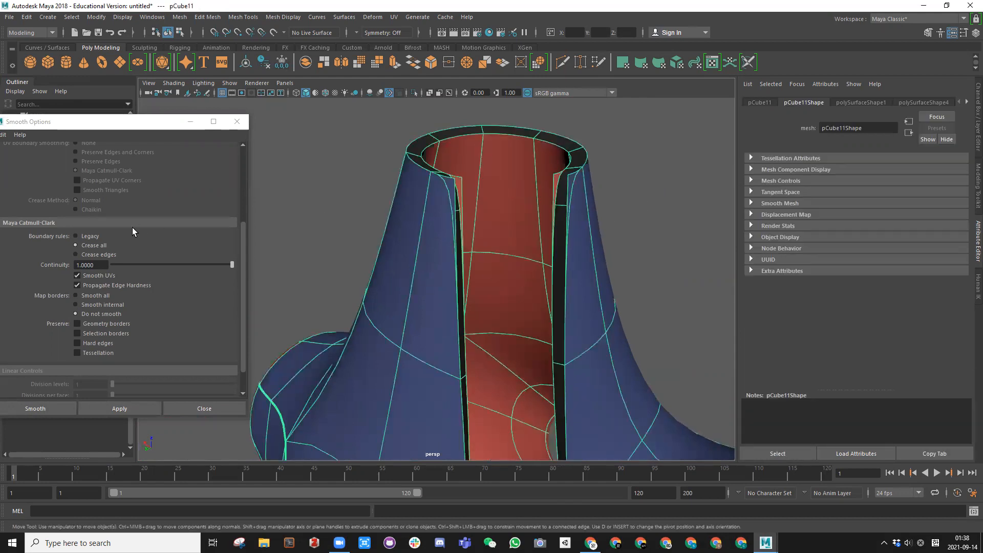
left_click(76, 237)
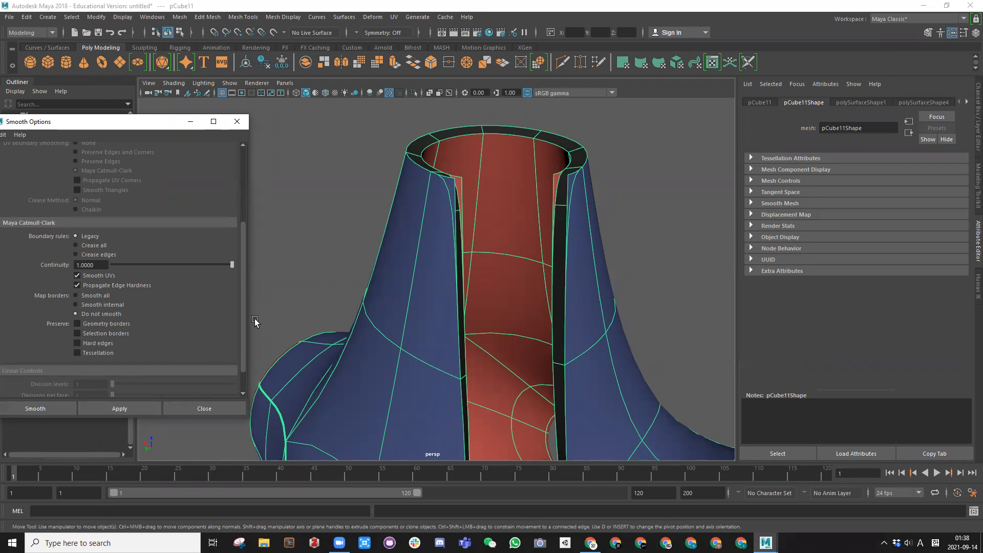
left_click(118, 408)
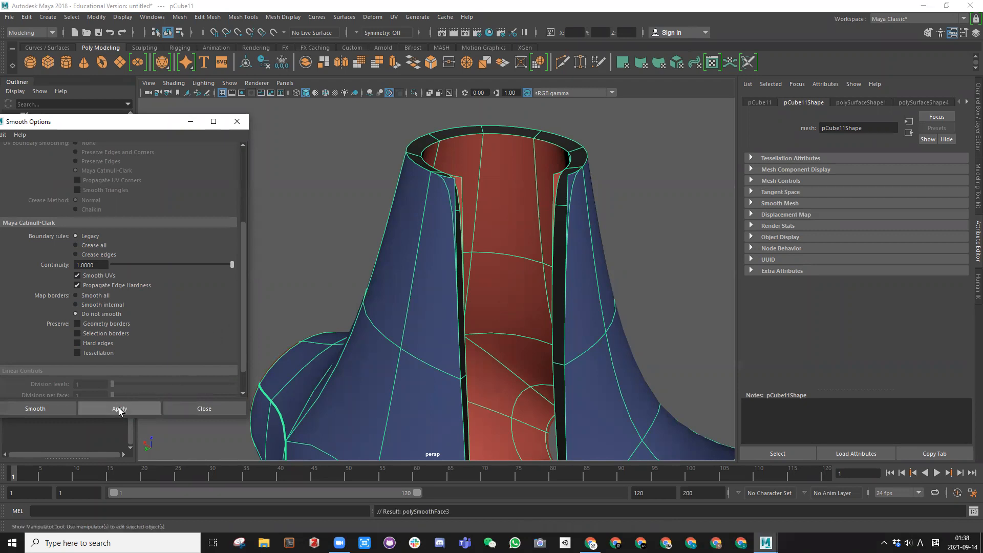
left_click(330, 221)
left_click(439, 187)
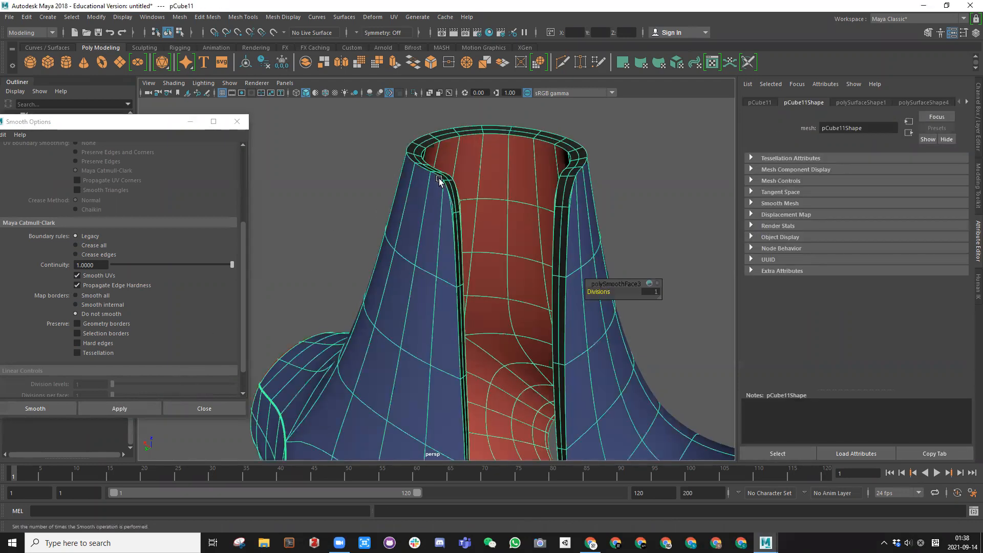
Apply the Legacy smoothing to the copy a second time and inspect the slot's corners
left_click(127, 411)
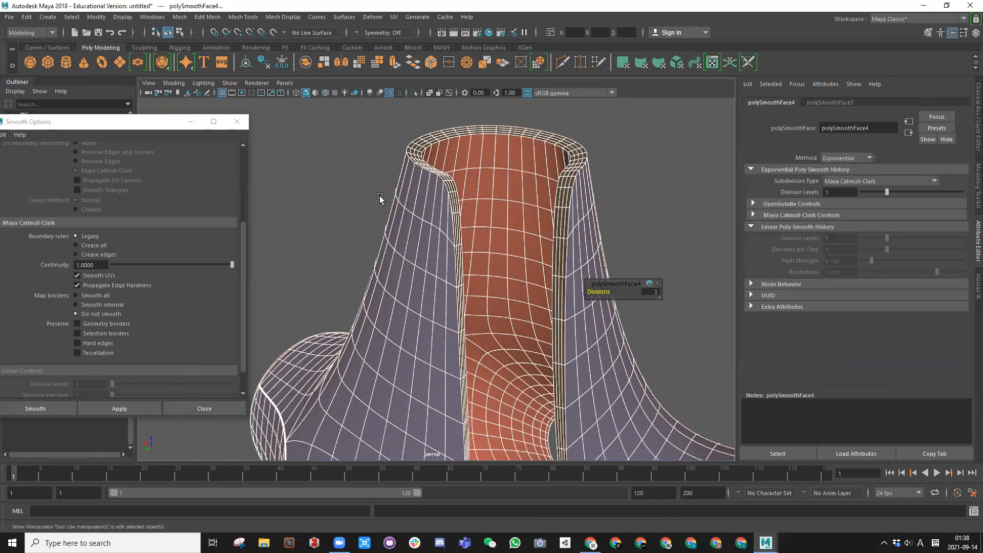
left_click(380, 195)
scroll(472, 252, "down", 2)
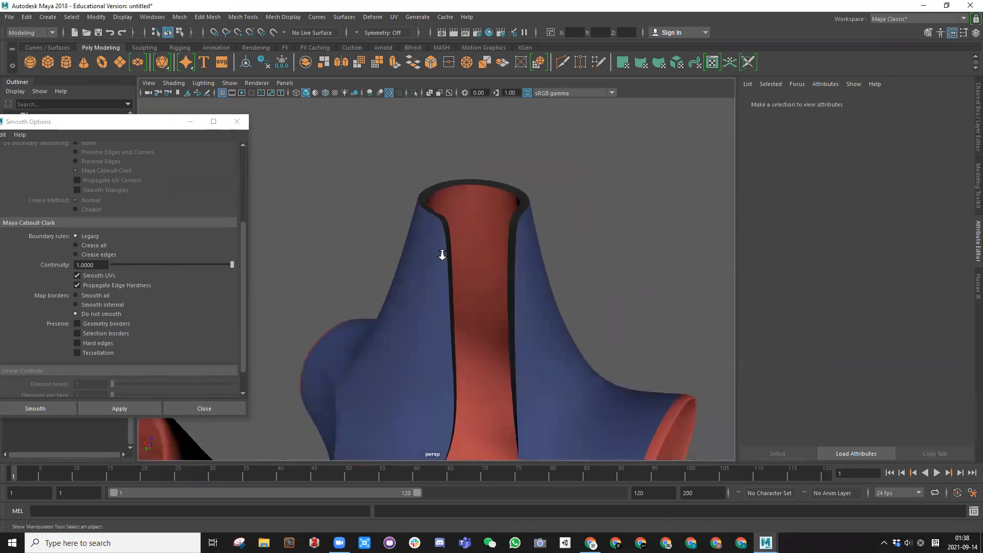
left_click_drag(442, 255, 85, 230, "alt")
scroll(535, 311, "up", 4)
left_click(539, 256)
scroll(529, 285, "down", 4)
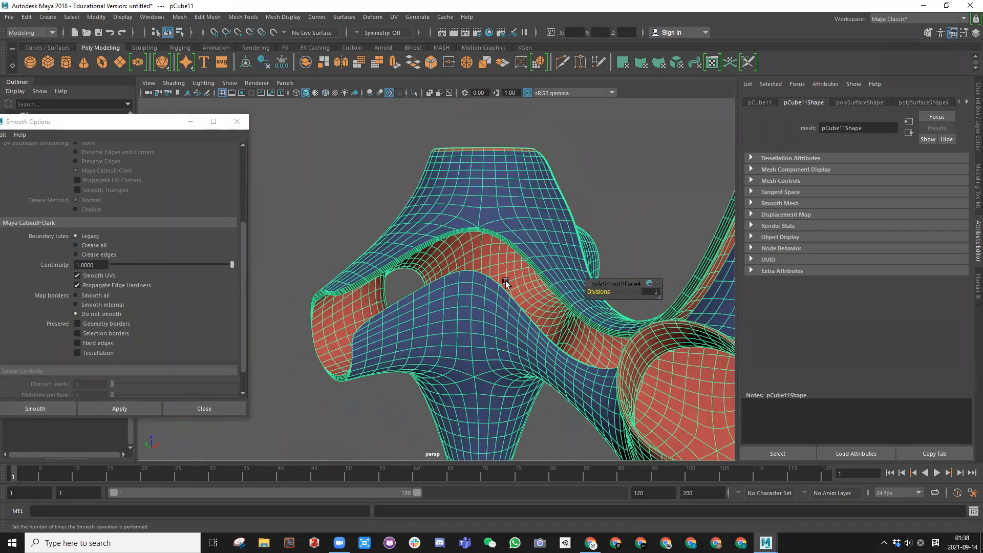
Select the original unsmoothed shell and examine its slot corners and tube rims in smooth preview
scroll(504, 282, "down", 10)
left_click_drag(496, 287, 402, 331, "alt")
left_click(340, 331)
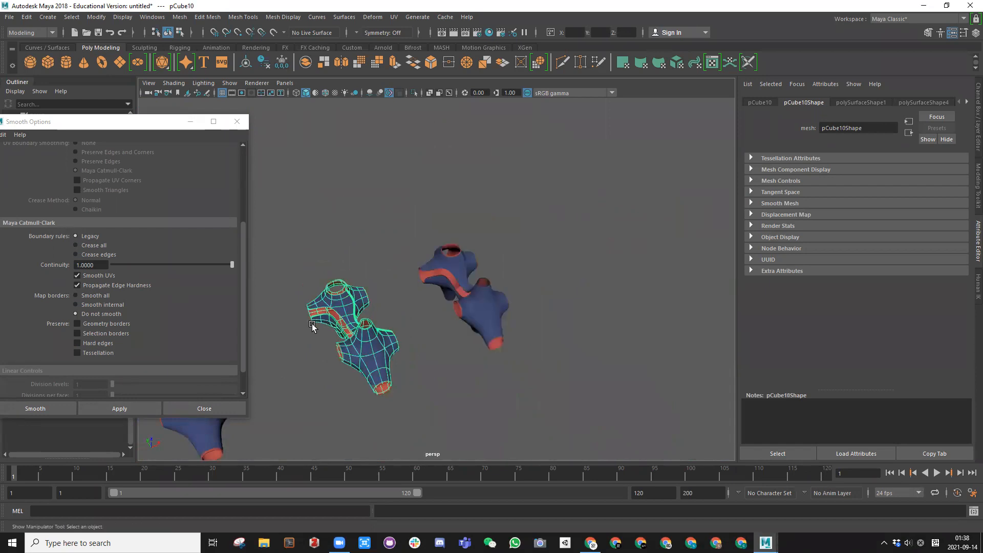
middle_click_drag(312, 324, 463, 268, "alt")
scroll(523, 223, "up", 7)
middle_click_drag(527, 220, 420, 270, "alt")
left_click_drag(420, 270, 510, 258, "alt")
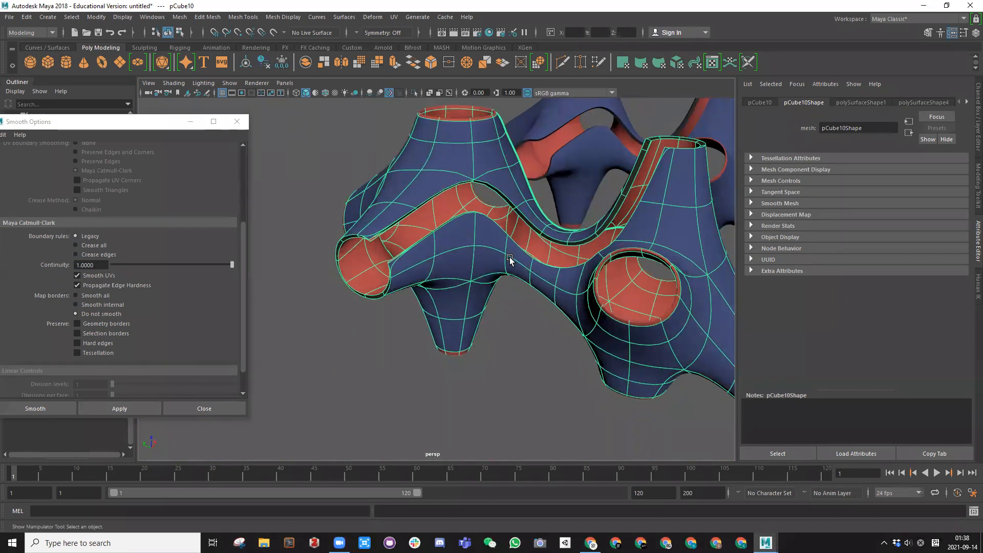
scroll(400, 246, "up", 5)
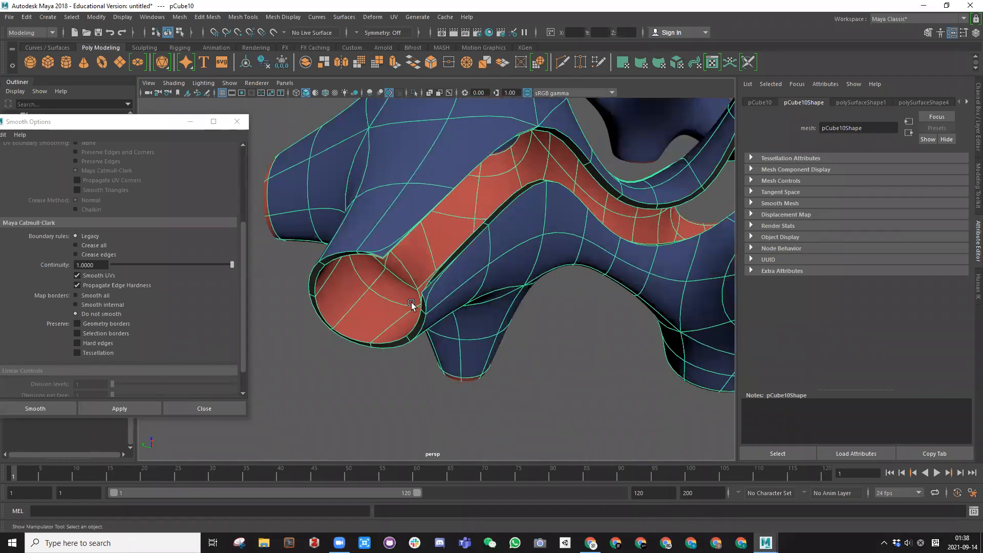
scroll(413, 303, "down", 5)
middle_click_drag(594, 275, 476, 363, "alt")
left_click_drag(552, 320, 562, 237, "alt")
scroll(564, 226, "up", 6)
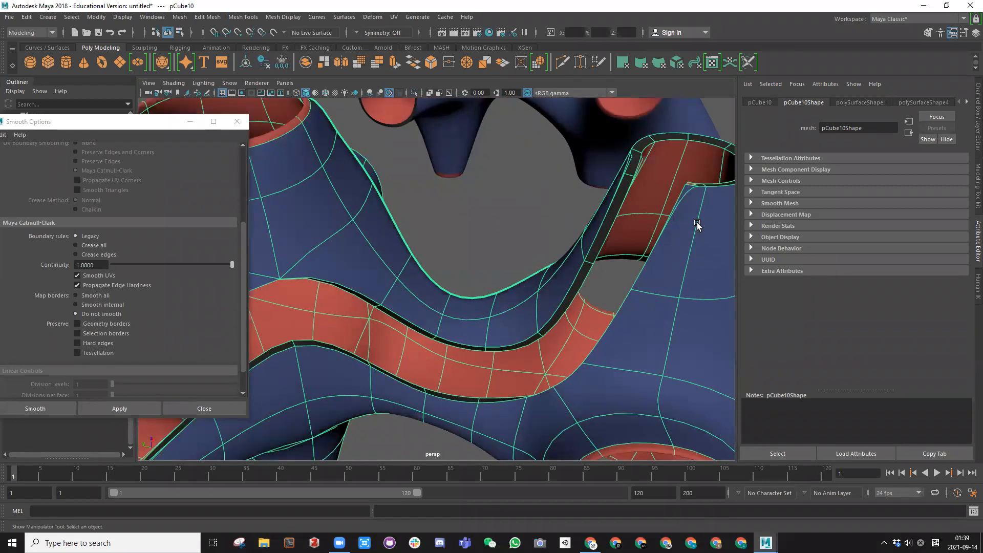
left_click_drag(697, 225, 675, 241, "alt")
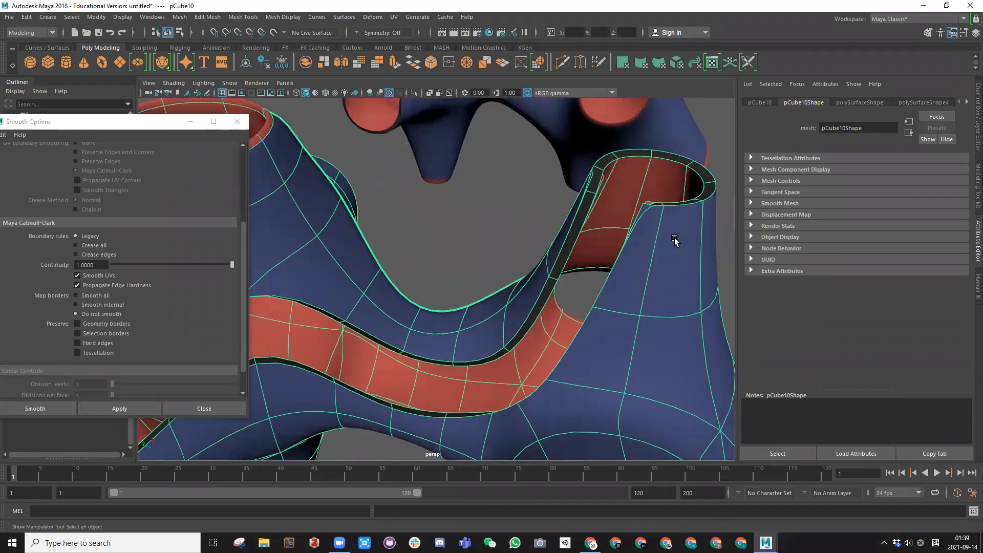
Try the original shell's smooth preview with the OpenSubdiv vertex boundary set to Sharp edges
left_click(751, 202)
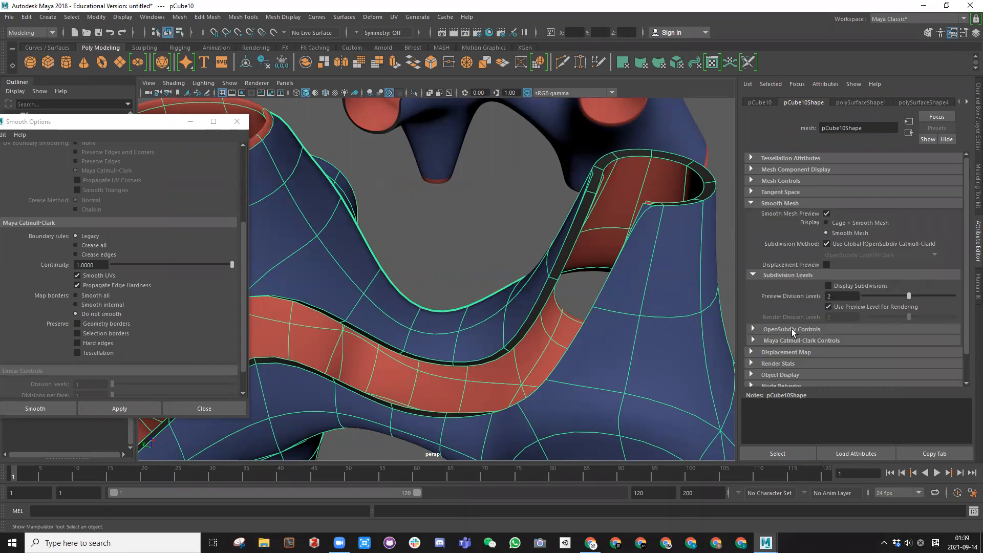
left_click(753, 329)
scroll(838, 328, "down", 3)
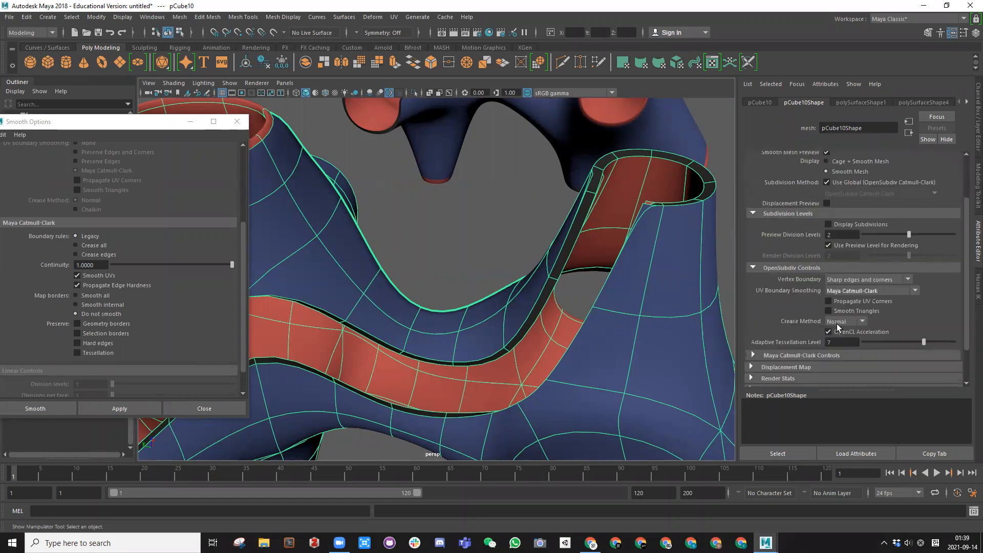
left_click(840, 281)
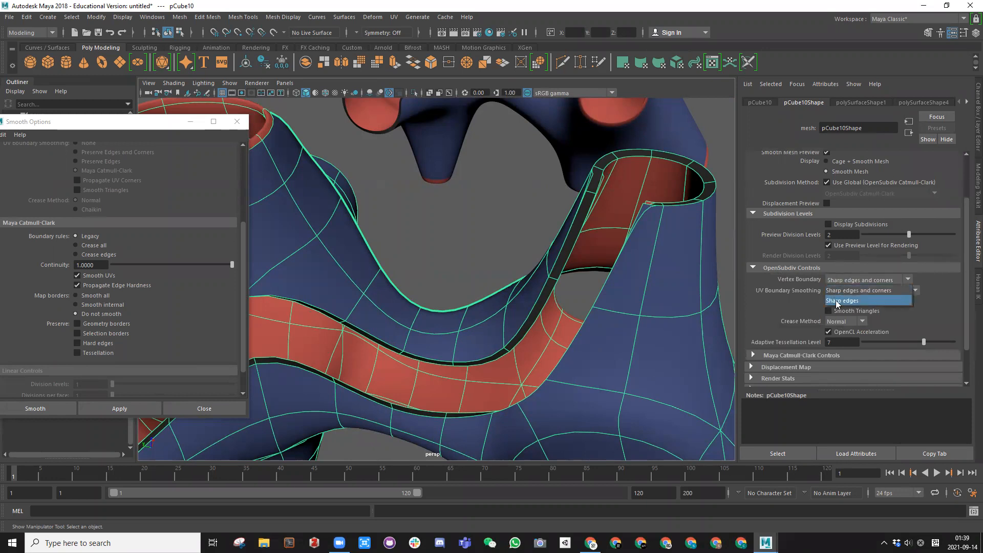
left_click(838, 302)
left_click_drag(621, 242, 630, 165, "alt")
scroll(594, 248, "up", 2)
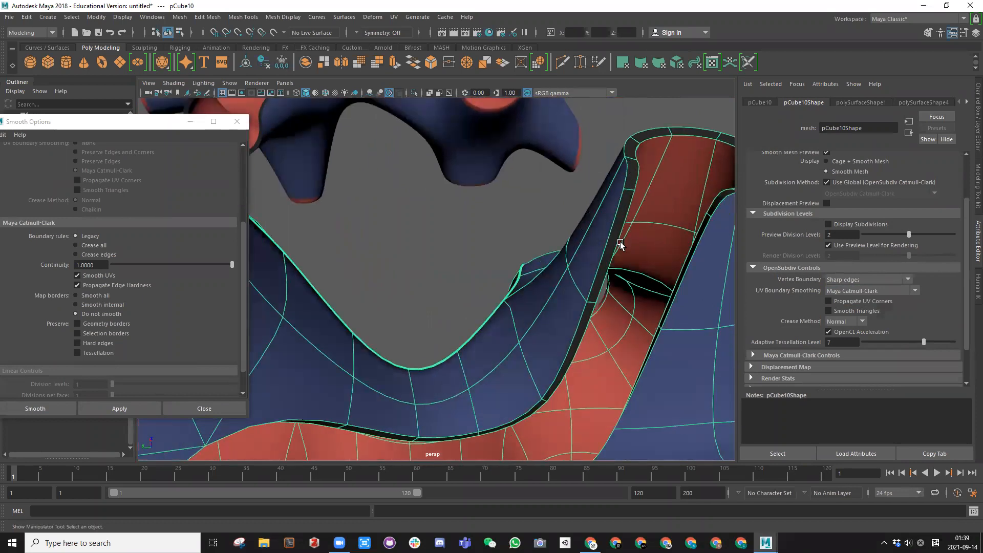
scroll(634, 202, "down", 3)
left_click_drag(613, 226, 509, 246, "alt")
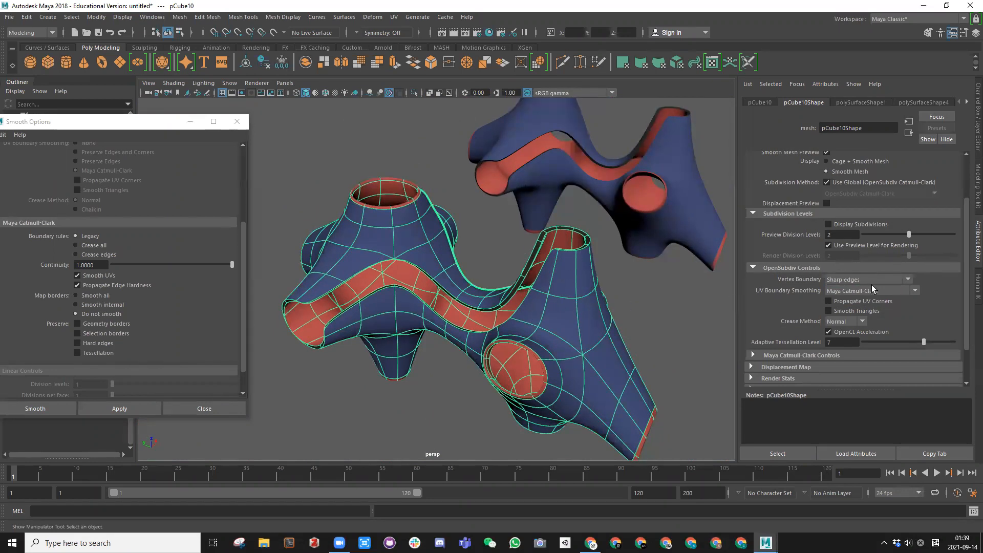
left_click_drag(466, 247, 516, 278, "alt")
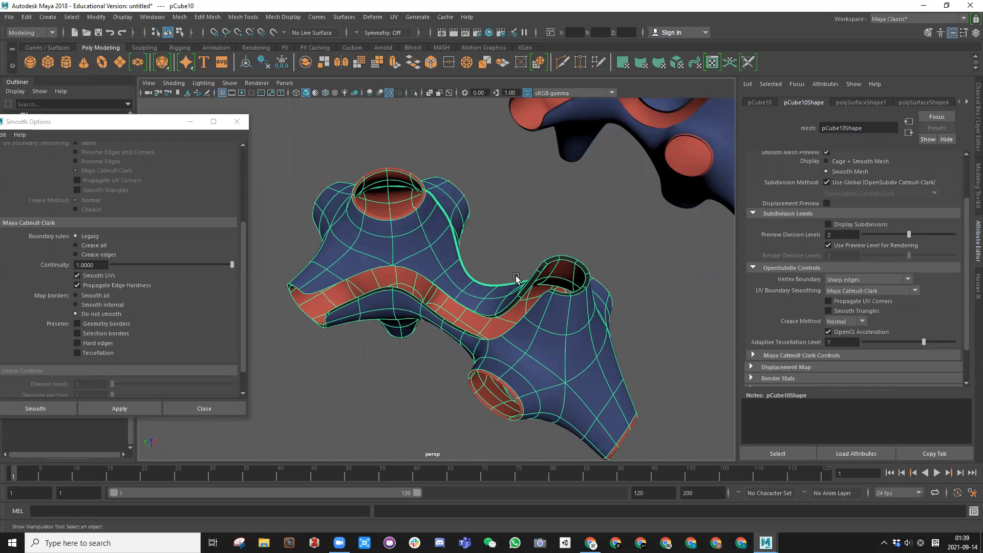
left_click_drag(495, 278, 459, 303, "alt")
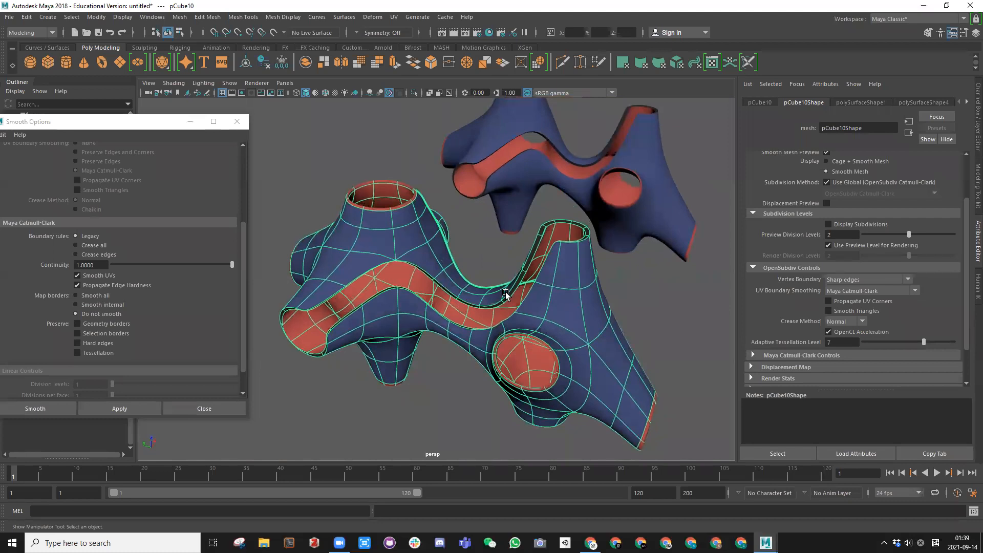
Set the original shell's OpenSubdiv vertex boundary back to Sharp edges and corners
scroll(506, 287, "down", 3)
scroll(508, 290, "up", 5)
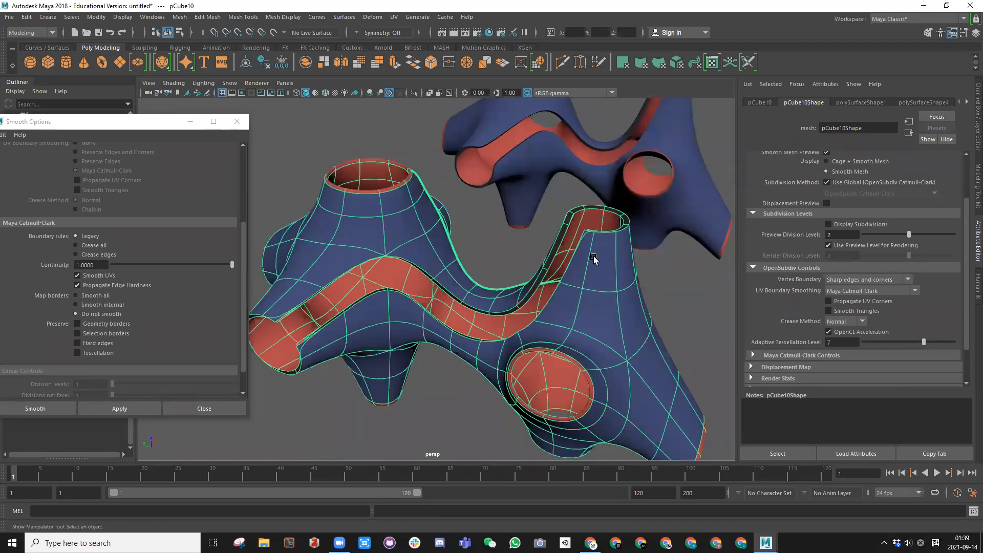
scroll(536, 270, "up", 8)
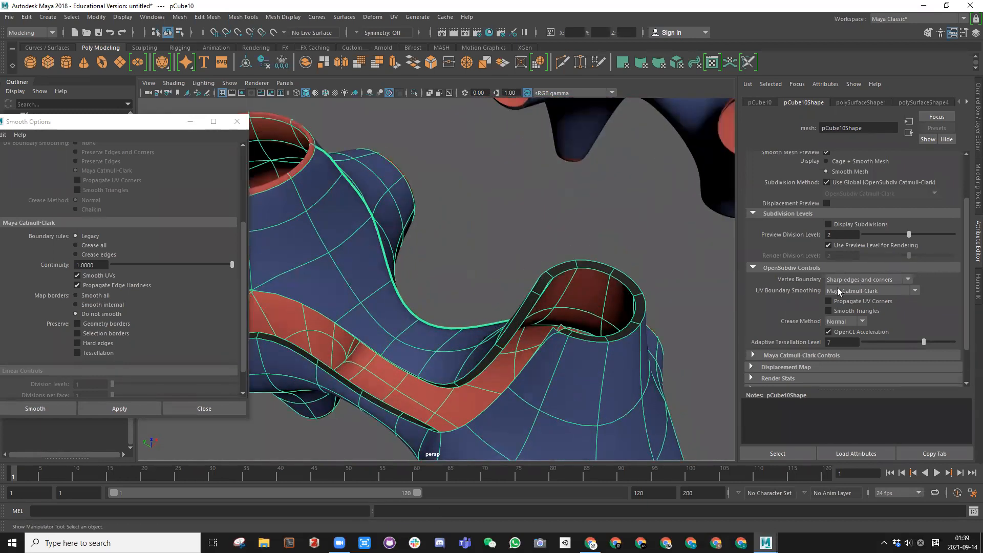
Select a slot-corner edge beside the slotted tube's rim and sharpen it with the Crease tool, closing the Smooth options
left_click_drag(501, 280, 478, 259, "alt")
right_click_drag(484, 250, 481, 227)
left_click(532, 304)
left_click_drag(532, 305, 589, 256, "alt")
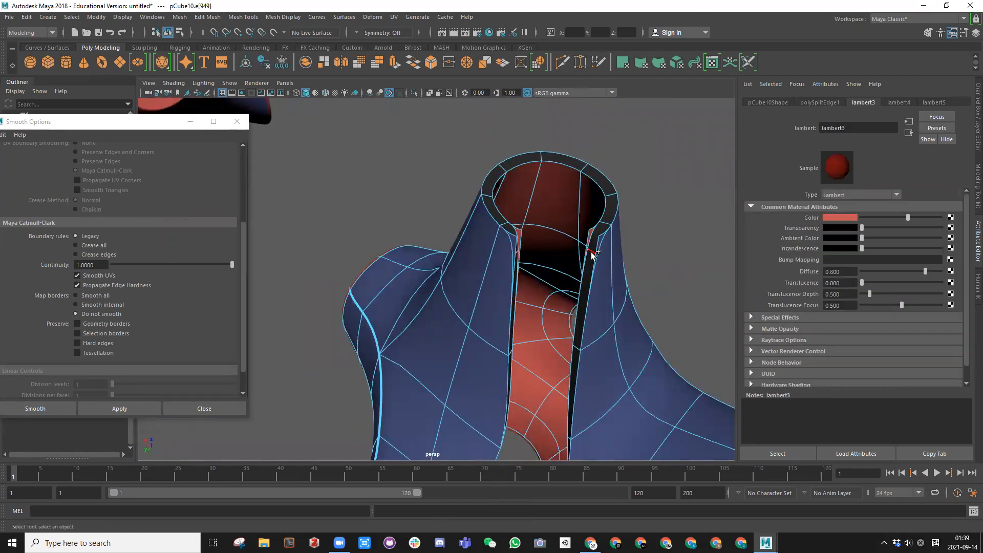
key("space")
left_click(298, 195)
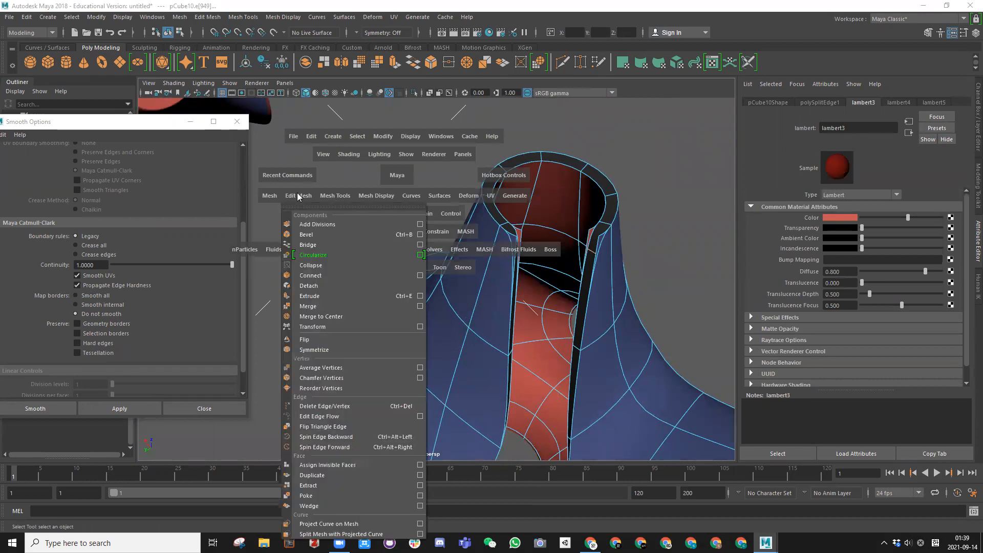
left_click(330, 196)
left_click(340, 254)
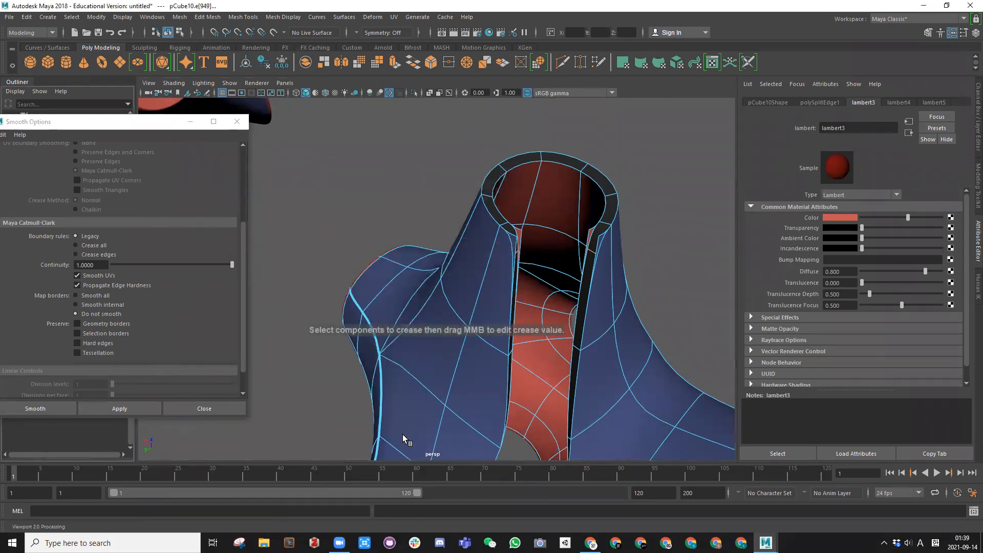
left_click(237, 121)
middle_click_drag(254, 407, 647, 393)
Pick another slot-corner edge at a neighbouring tube opening with the Crease tool
scroll(394, 286, "down", 8)
left_click_drag(496, 242, 556, 408, "alt")
scroll(424, 253, "up", 3)
scroll(424, 253, "up", 6)
scroll(426, 376, "down", 5)
left_click(551, 405)
right_click_drag(551, 405, 253, 246, "alt")
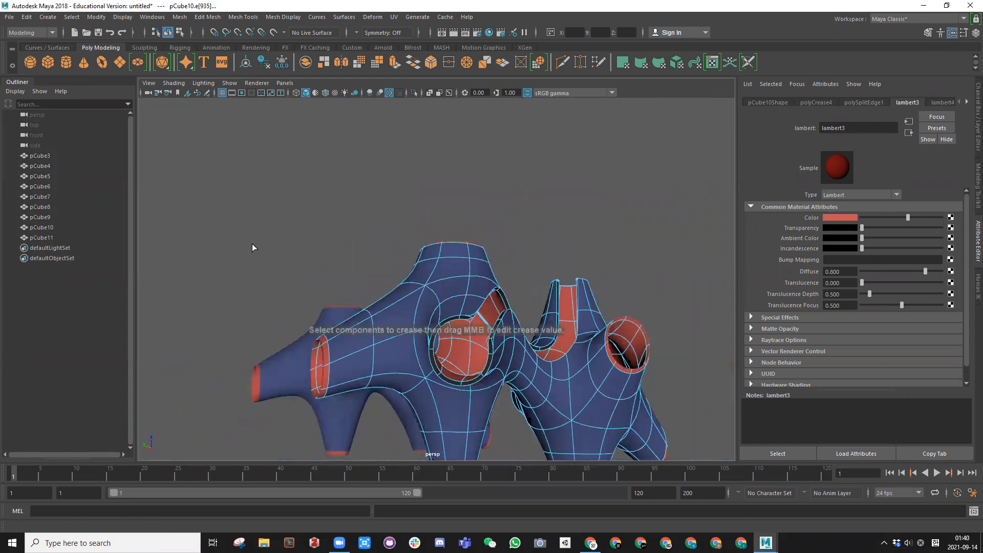
Crease the inner and outer rim edge loops of the shell's upper unslotted tube to a value of about 8.17
left_click_drag(461, 215, 512, 230, "alt")
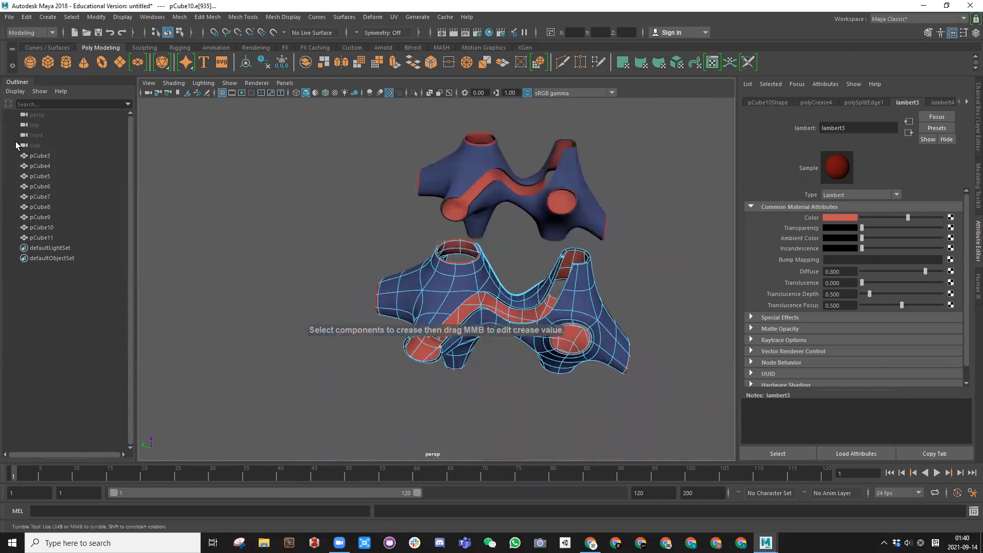
right_click_drag(482, 240, 511, 254, "alt")
scroll(511, 254, "up", 10)
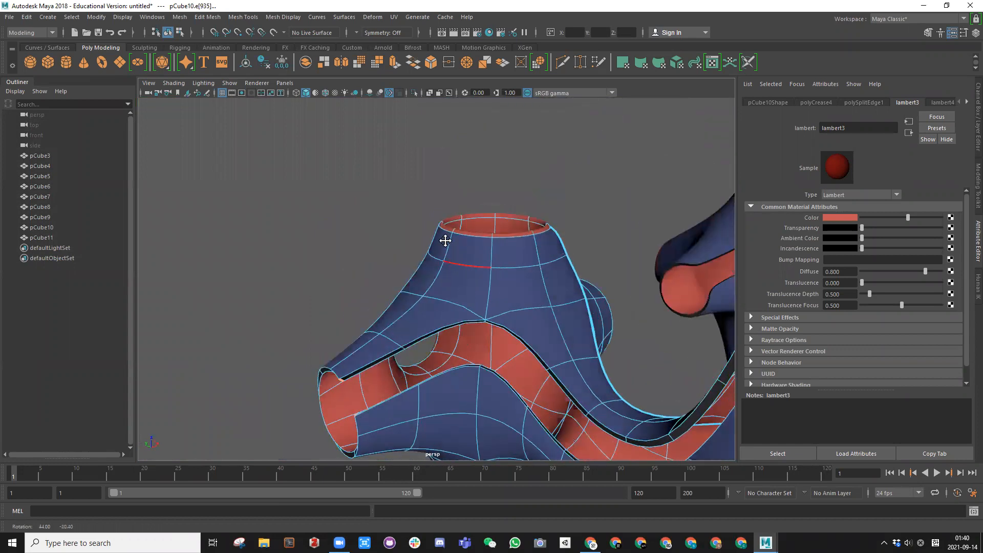
left_click_drag(471, 268, 425, 257, "alt")
scroll(425, 257, "up", 3)
left_click(407, 181, "shift")
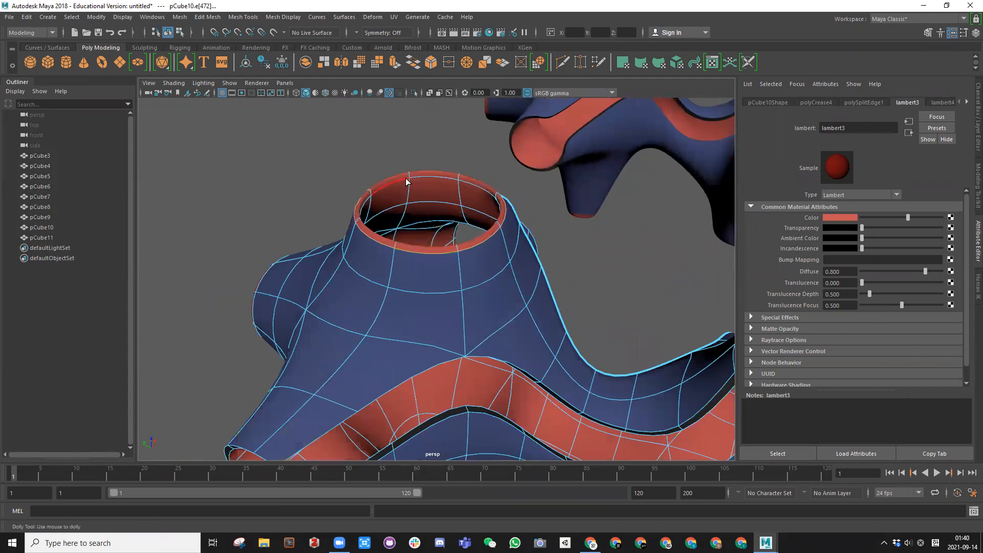
right_click_drag(427, 193, 364, 188, "shift")
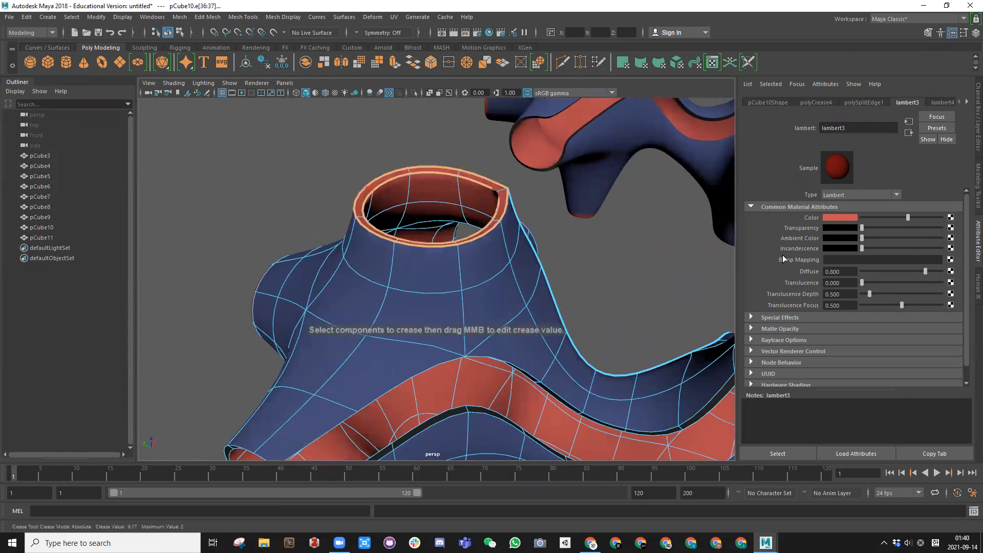
Crease the short edge crossing the upper tube's rim at its pointed corner
left_click_drag(570, 196, 493, 195, "alt")
scroll(515, 230, "up", 5)
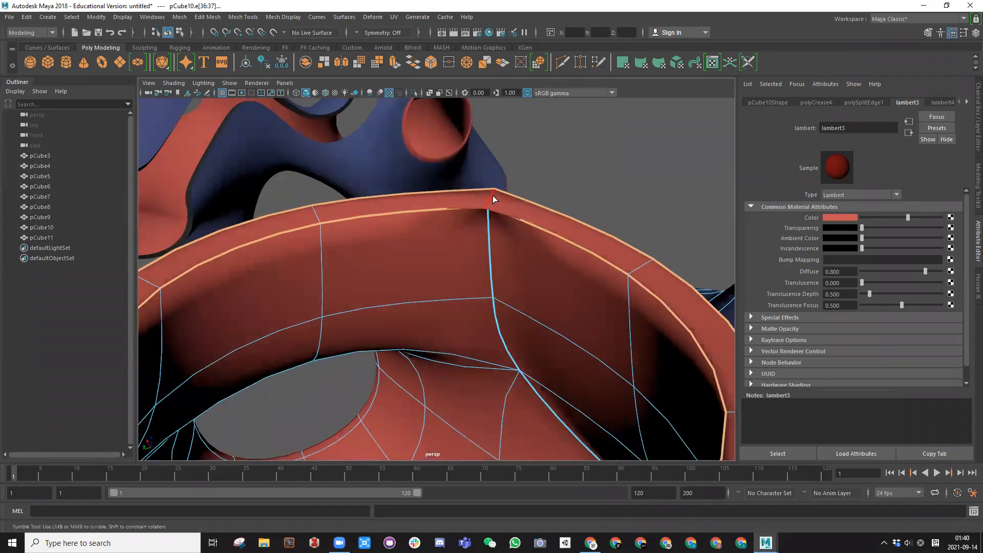
left_click(492, 196)
right_click_drag(527, 213, 485, 231, "alt")
left_click_drag(485, 230, 458, 277, "alt")
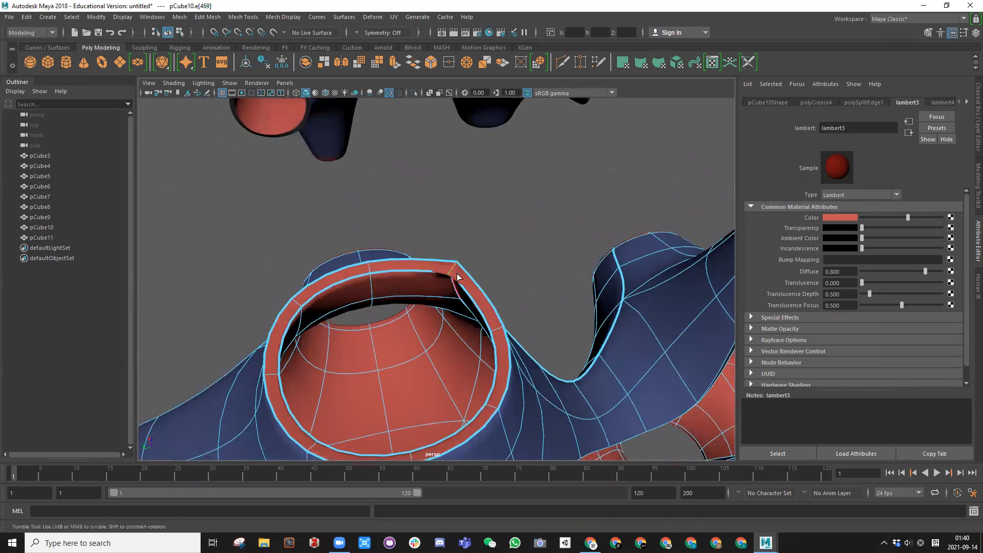
middle_click_drag(357, 234, 534, 238)
Select the ring of faces around the upper tube's rim
scroll(188, 217, "up", 4)
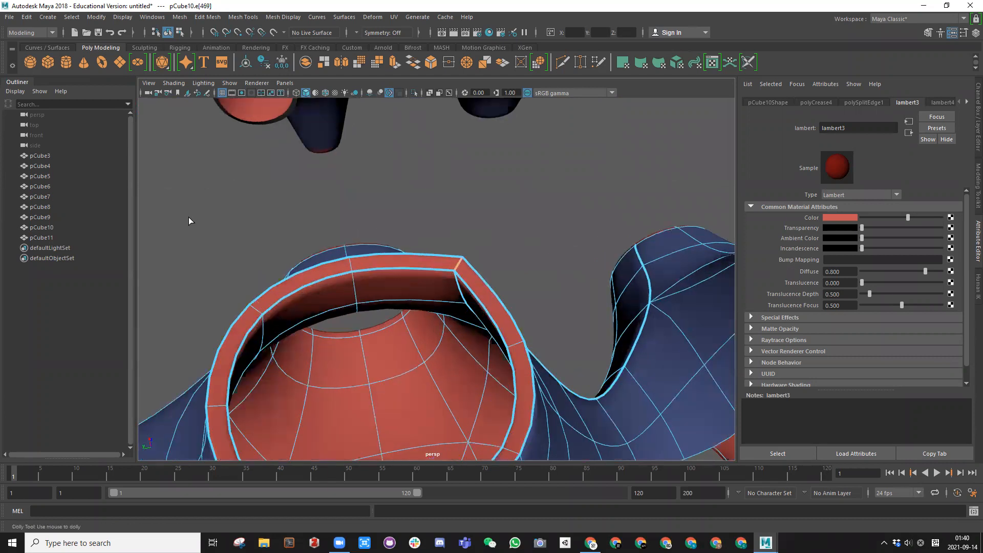
left_click_drag(468, 271, 388, 121, "alt")
right_click_drag(388, 121, 290, 255, "alt")
middle_click_drag(289, 256, 296, 269, "alt")
right_click_drag(301, 217, 401, 520)
left_click(327, 168)
left_click(301, 211)
left_click(301, 222)
double_click(336, 195, "shift")
Select the rim face rings of the tube openings on the shell's unslotted side
scroll(357, 217, "down", 4)
scroll(356, 217, "down", 2)
left_click_drag(422, 281, 383, 256, "alt")
middle_click_drag(383, 256, 379, 218, "alt")
double_click(404, 285)
left_click_drag(426, 274, 292, 334, "alt")
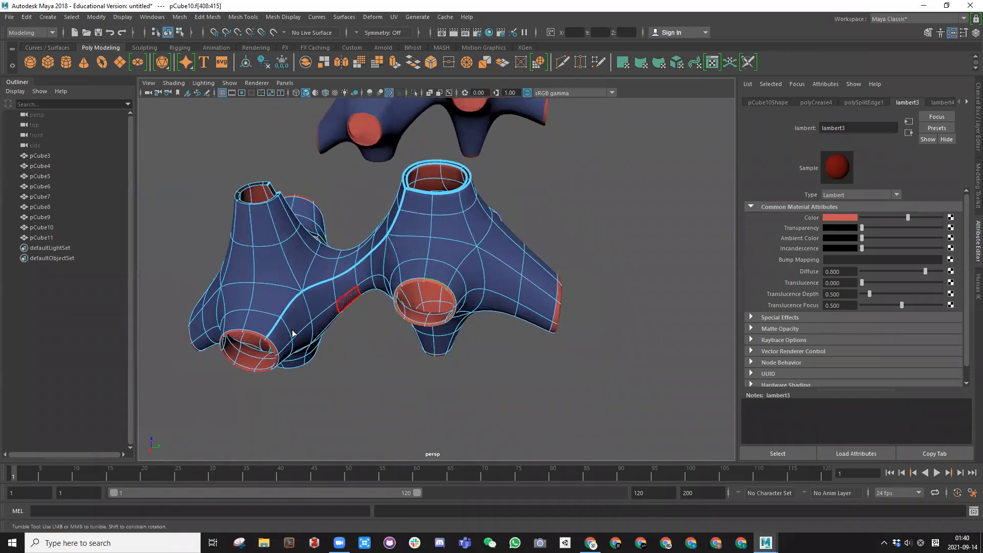
double_click(268, 345, "shift")
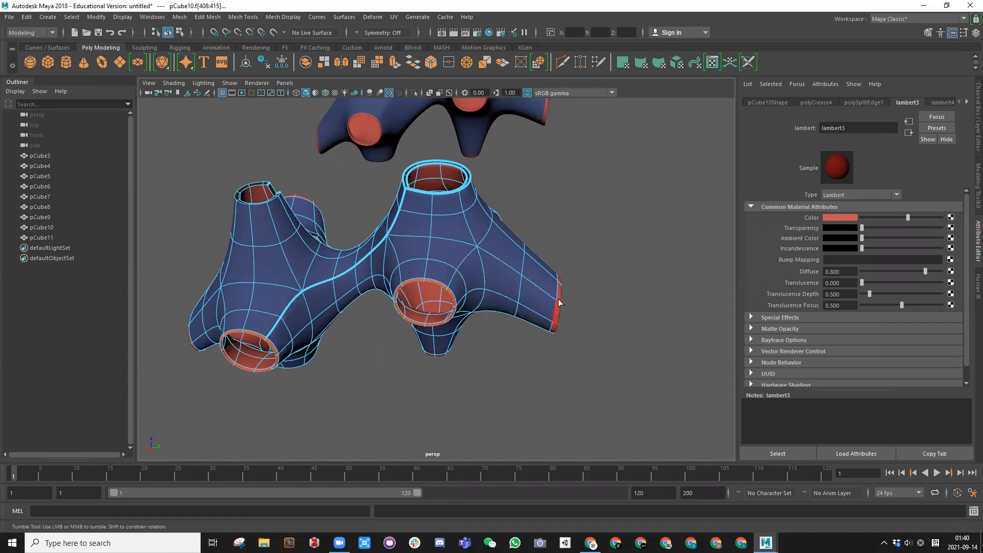
double_click(558, 312, "shift")
Add the rim face rings of the tubes on the shell's underside to the selection
left_click_drag(479, 344, 470, 185, "alt")
middle_click_drag(469, 184, 467, 59, "alt")
double_click(436, 286, "shift")
left_click(201, 292, "shift")
double_click(214, 297, "shift")
scroll(300, 294, "down", 4)
left_click_drag(300, 296, 525, 309, "alt")
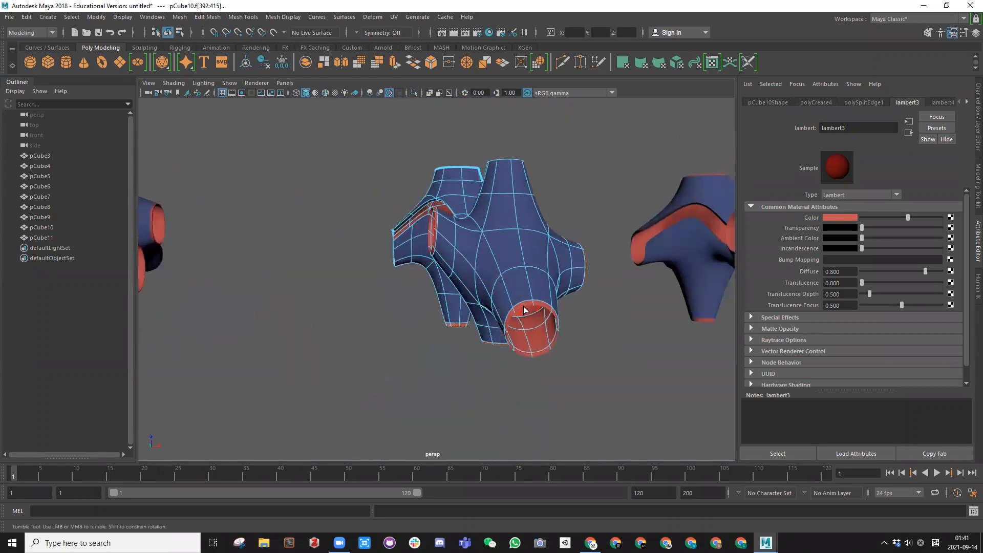
Assign the existing dark material to the tube rim faces
right_click_drag(536, 307, 461, 491)
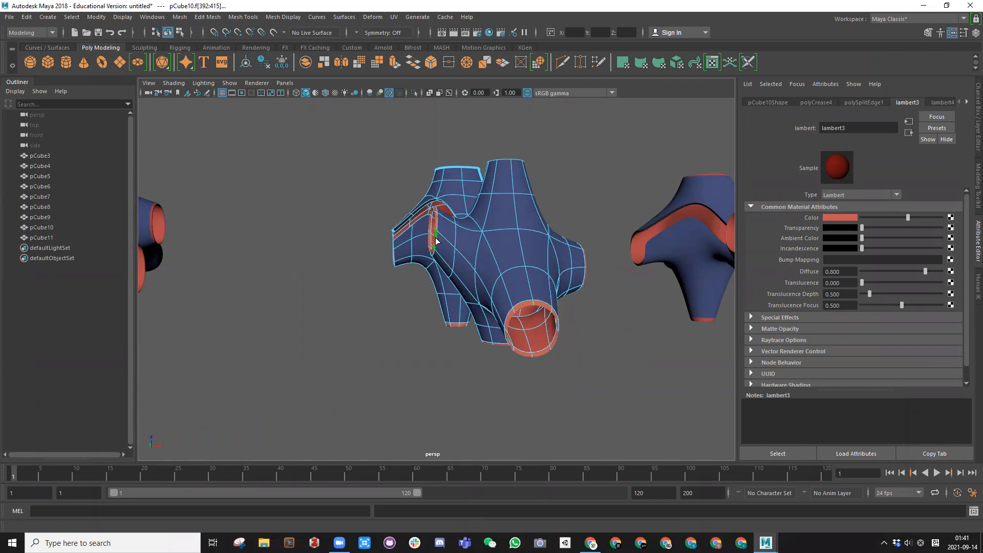
left_click_drag(415, 262, 428, 279, "alt")
middle_click_drag(432, 272, 429, 247, "alt")
right_click_drag(394, 261, 460, 532)
Detach the selected rim faces, clear the selection and check the rims in smooth preview
left_click_drag(389, 287, 364, 275, "alt")
key("space")
left_click_drag(264, 238, 270, 301)
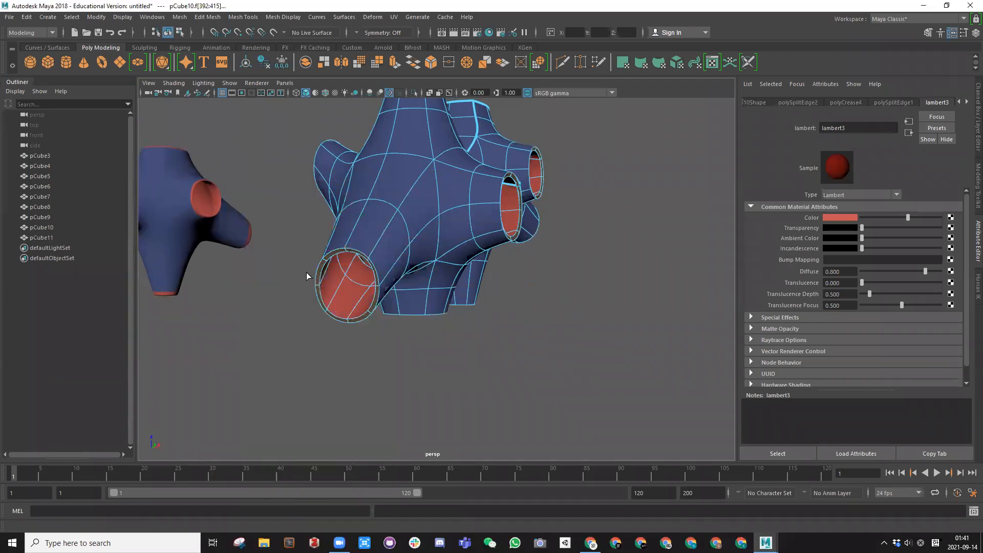
left_click(502, 345)
left_click_drag(503, 345, 345, 261, "alt")
scroll(502, 362, "up", 5)
scroll(502, 336, "down", 3)
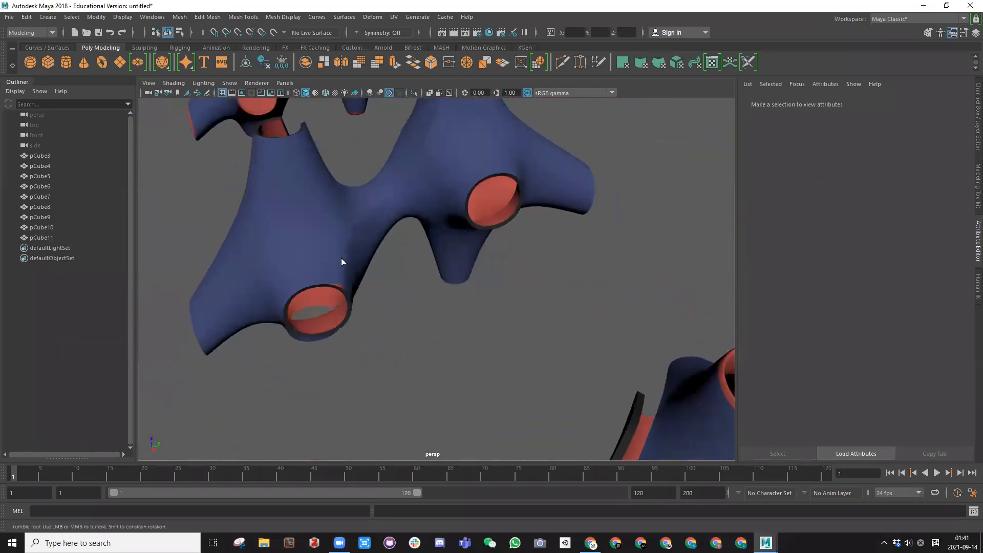
Select the whole shell and turn off its smooth preview to show the unsmoothed mesh
left_click(346, 262)
scroll(358, 266, "up", 2)
middle_click_drag(387, 305, 412, 325, "alt")
scroll(411, 313, "down", 7)
scroll(413, 317, "up", 3)
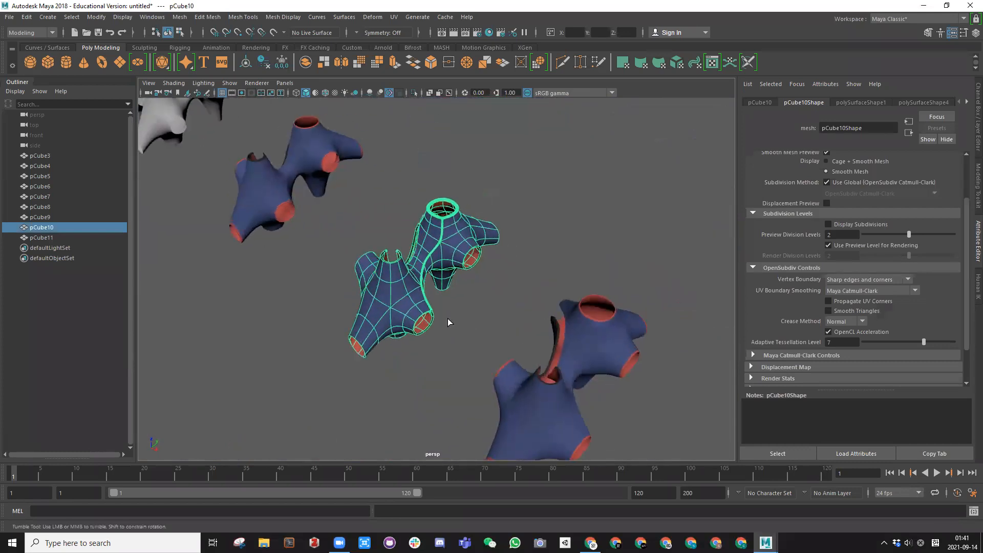
left_click(450, 323)
scroll(399, 305, "up", 2)
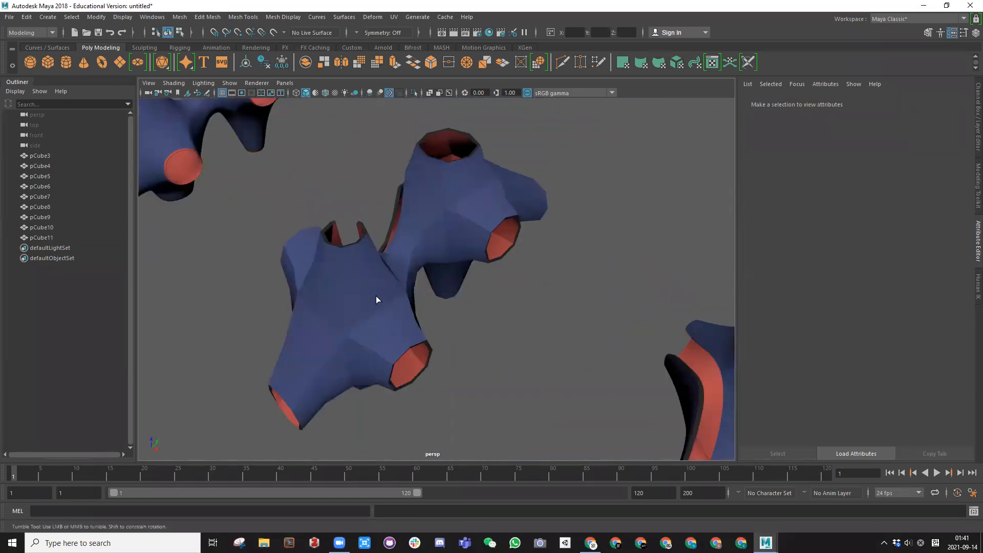
Duplicate the unsmoothed shell and move the copy along X to about 145, clear of the row of variations
scroll(376, 296, "down", 4)
left_click(388, 298)
scroll(388, 297, "down", 5)
key("ctrl+d")
left_click_drag(469, 307, 601, 397)
left_click_drag(507, 370, 582, 383, "alt")
middle_click_drag(580, 356, 424, 358, "alt")
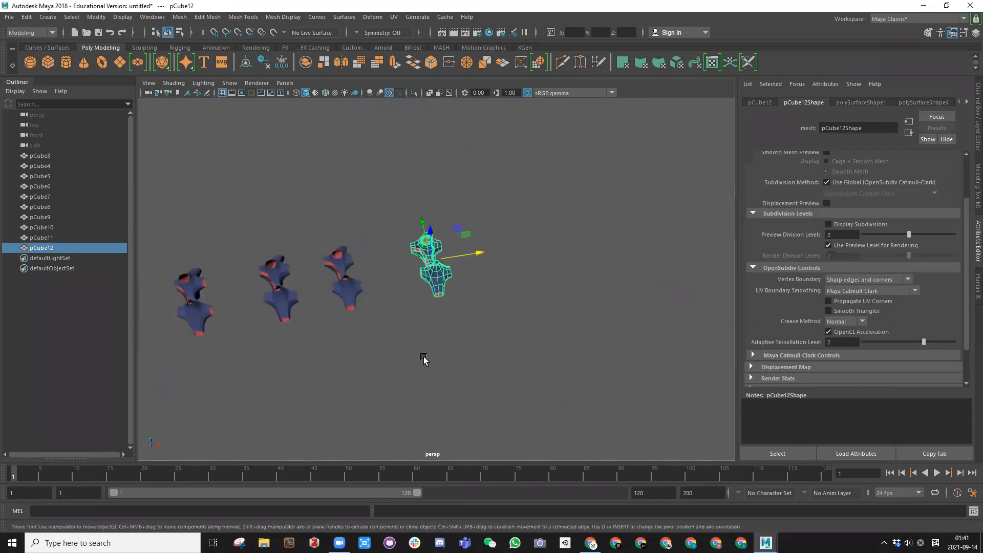
Frame the new copy and open the Smooth options for it
key("f")
scroll(413, 294, "up", 5)
left_click_drag(425, 279, 505, 240, "alt")
left_click_drag(428, 254, 373, 149, "alt")
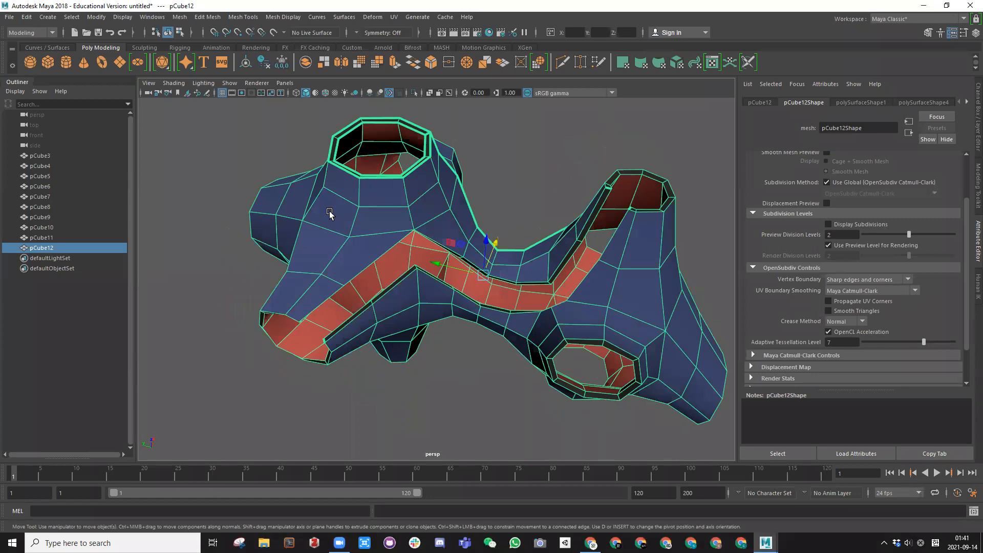
left_click_drag(329, 208, 310, 204, "alt")
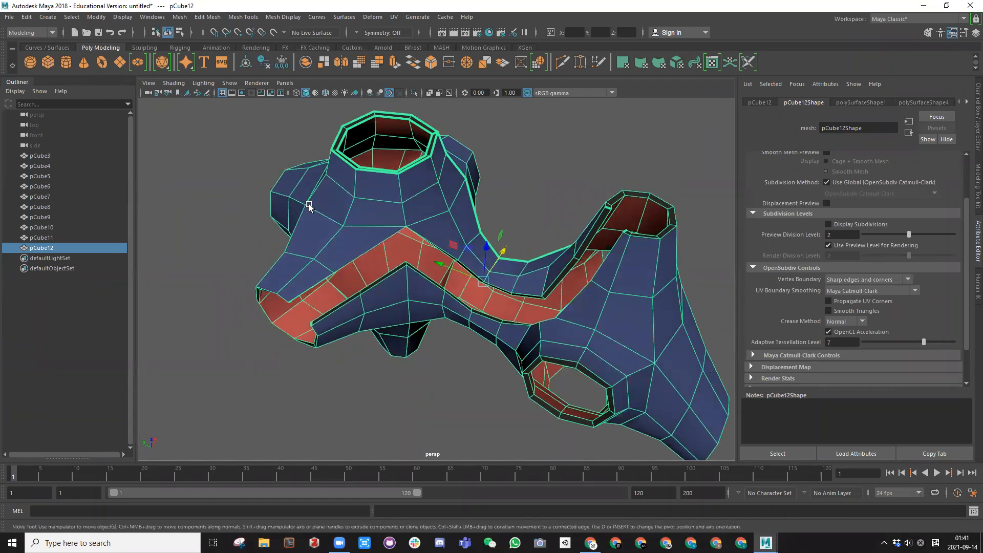
key("space")
left_click(201, 221)
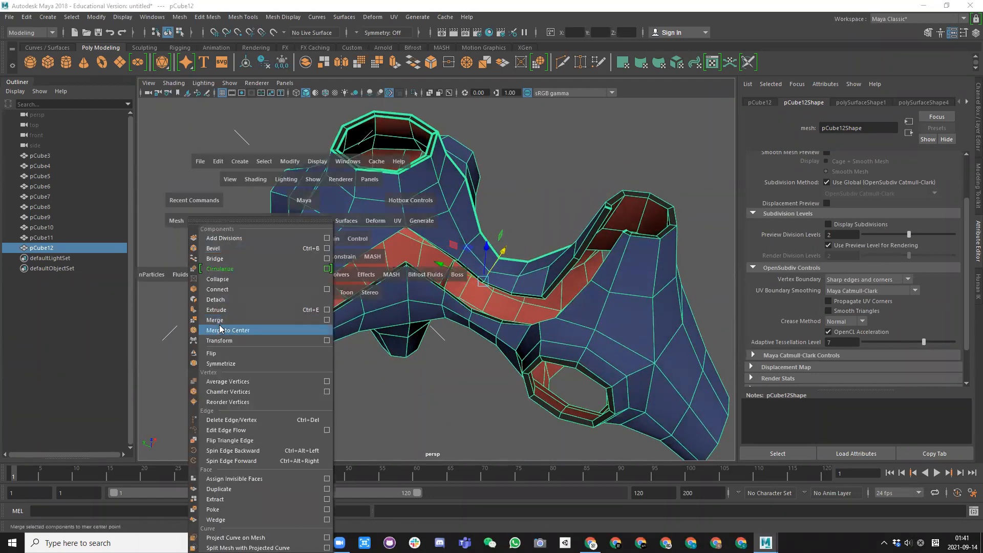
left_click(176, 221)
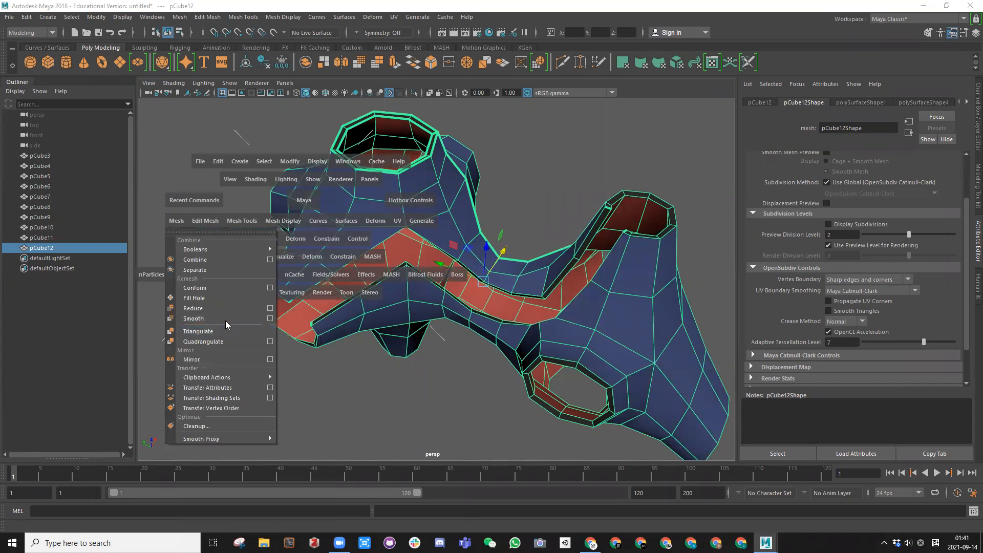
left_click(270, 315)
Set the Maya Catmull-Clark boundary rules to Crease all and apply the smoothing to the copy
scroll(116, 205, "down", 1)
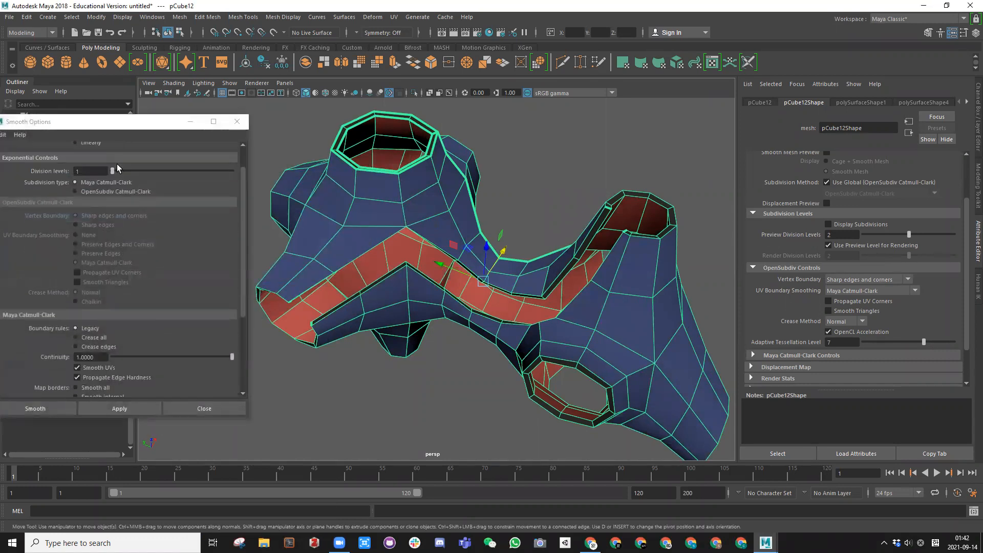
scroll(98, 320, "down", 2)
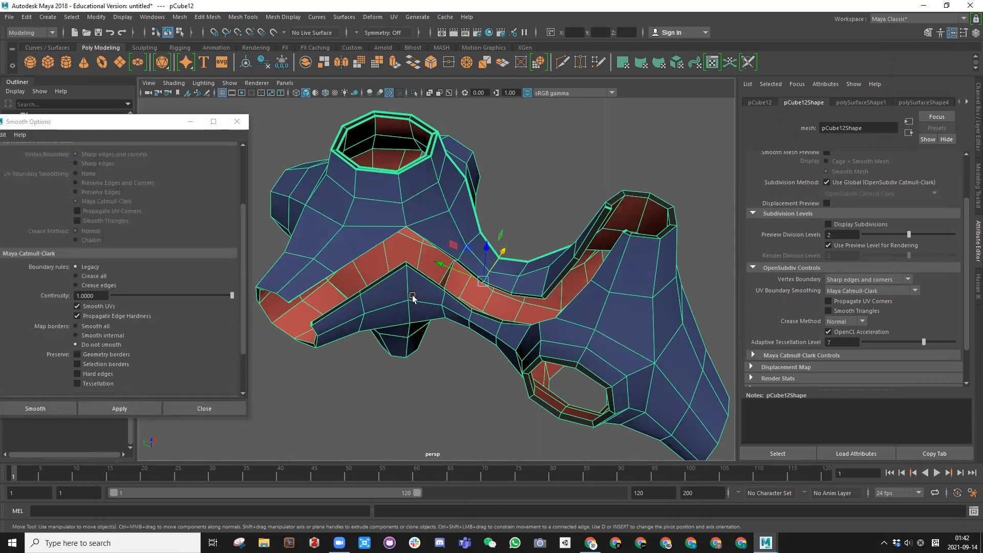
left_click_drag(412, 297, 334, 299, "alt")
left_click(92, 277)
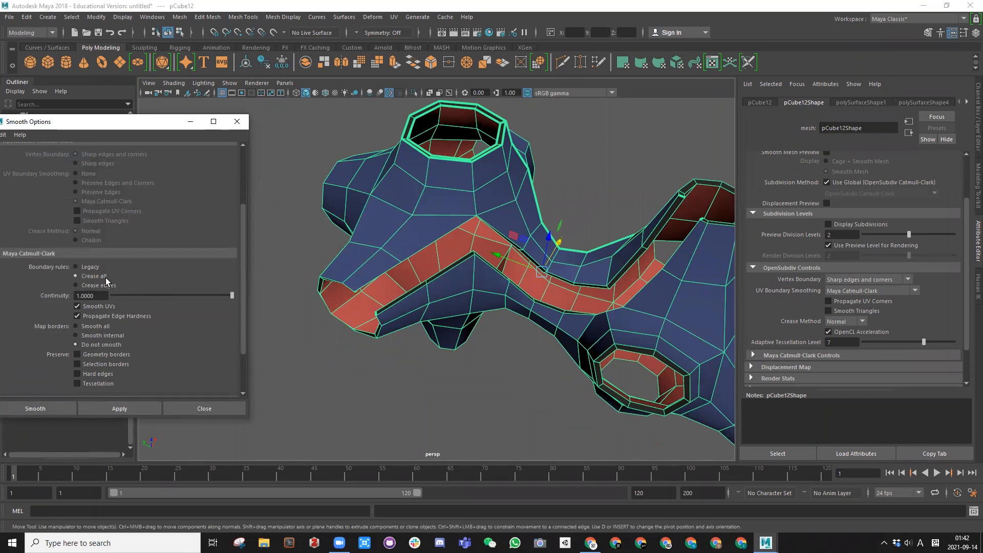
left_click(113, 409)
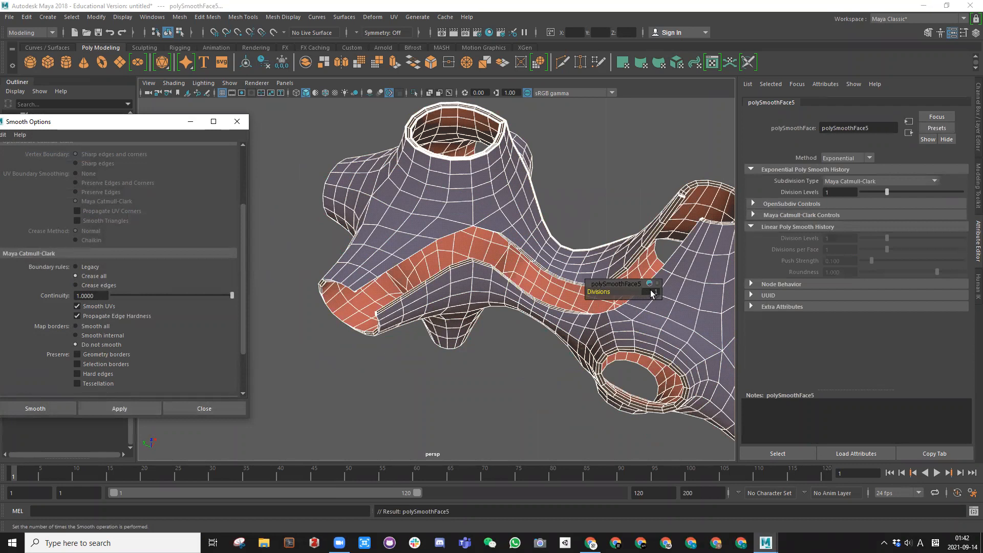
Select the smoothed copy as an object and set its smoothing Divisions to 2
right_click_drag(450, 258, 495, 233)
left_click(488, 208)
key("ctrl+a")
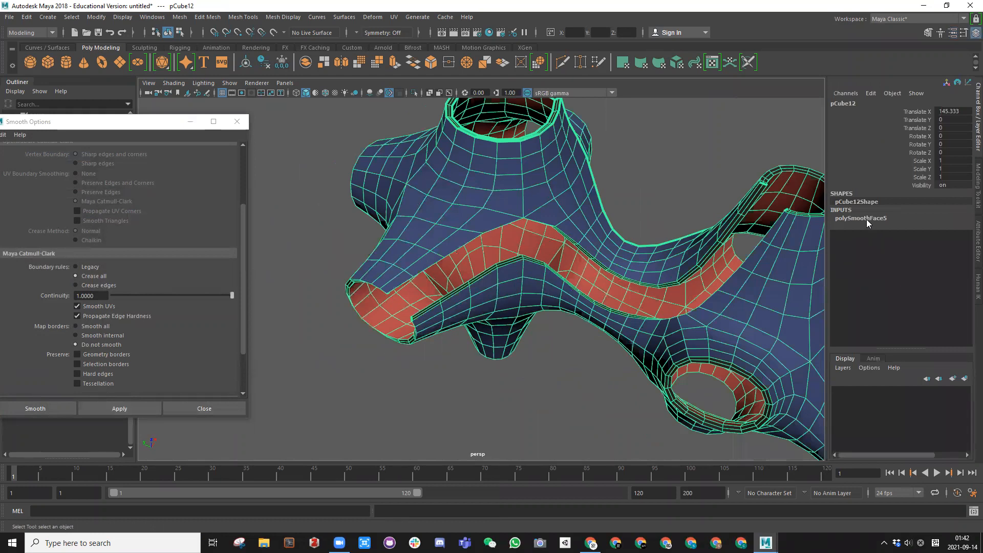
left_click(867, 219)
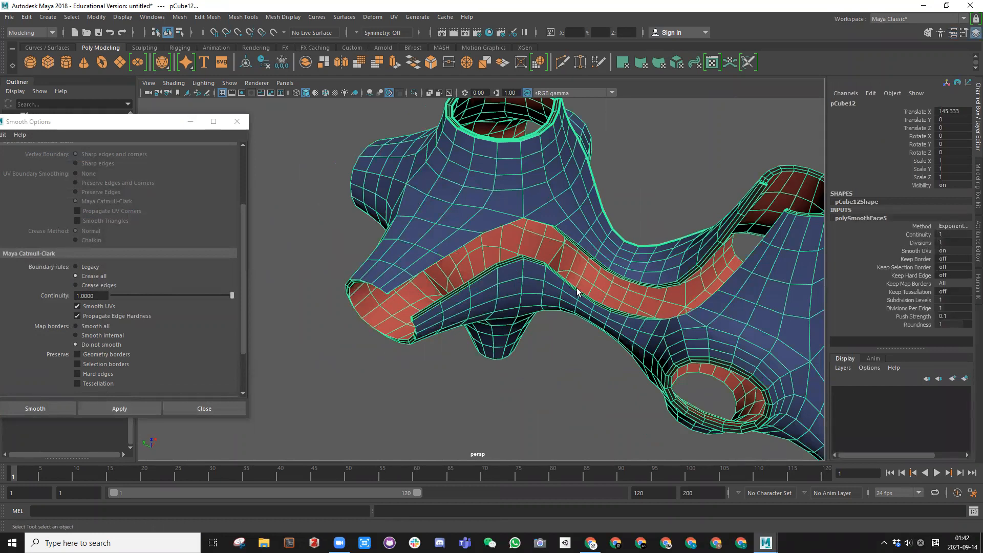
left_click_drag(631, 278, 687, 291, "alt")
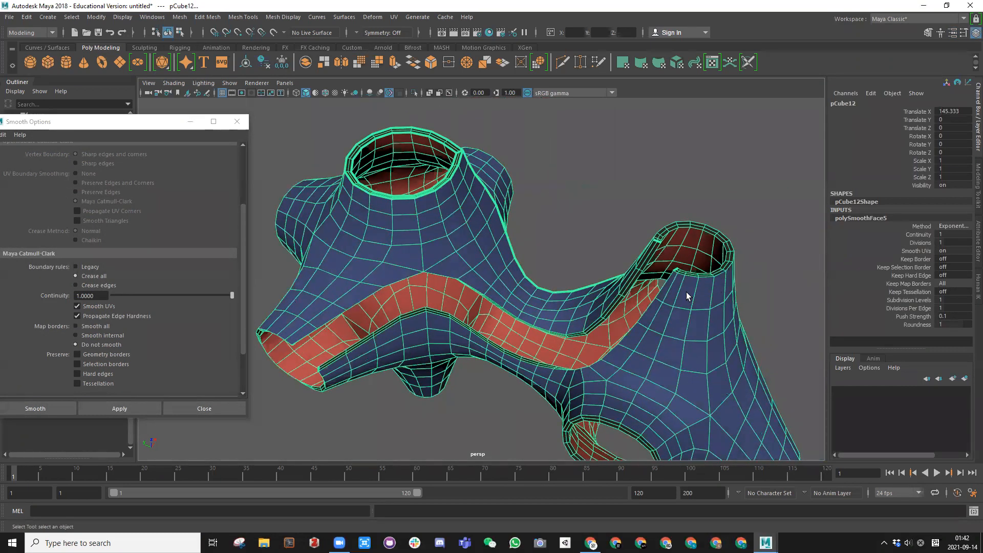
left_click(549, 280)
left_click(497, 270)
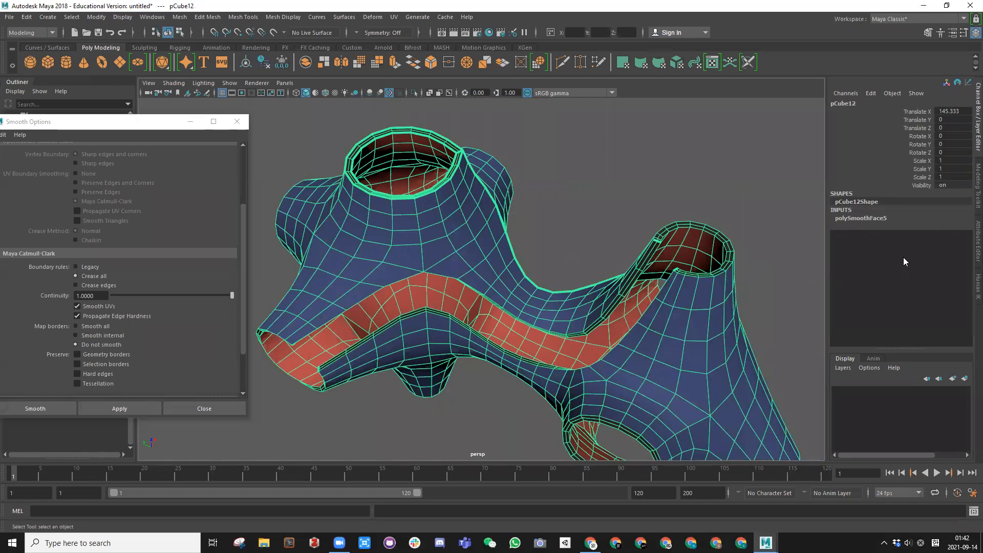
left_click(863, 219)
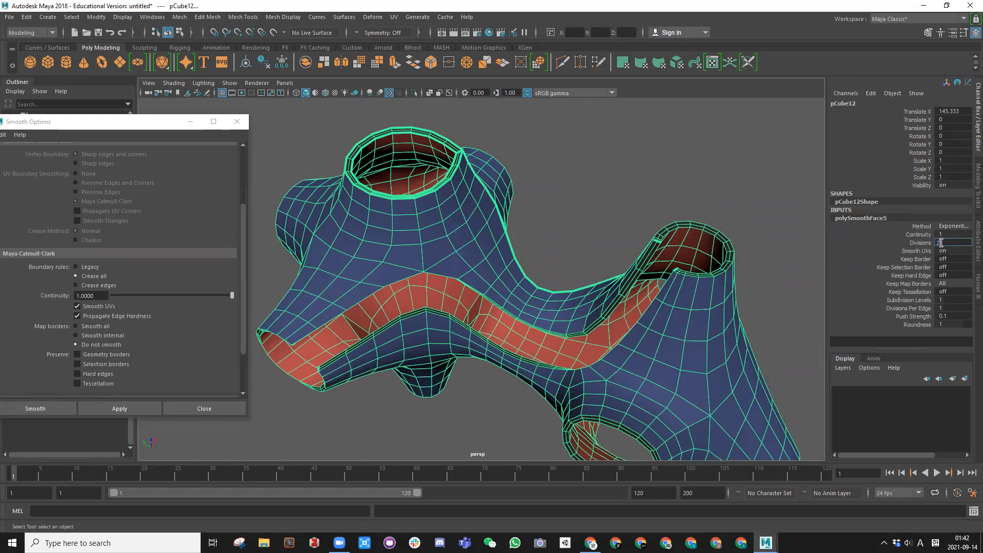
left_click(941, 243)
type("2")
key("Return")
Deselect the smoothed copy and inspect its dark tube rims and slot corners from several sides
left_click(559, 193)
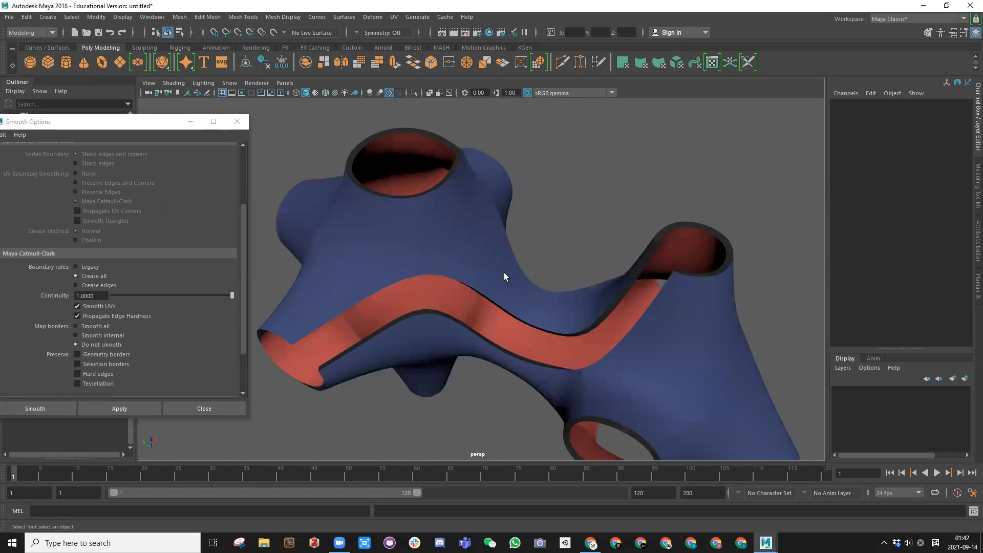
mouse_move(504, 276)
left_mouse_down("alt")
mouse_move(549, 268)
mouse_move(559, 240)
mouse_move(523, 275)
mouse_move(386, 244)
mouse_move(487, 272)
left_mouse_up("alt")
scroll(510, 277, "up", 4)
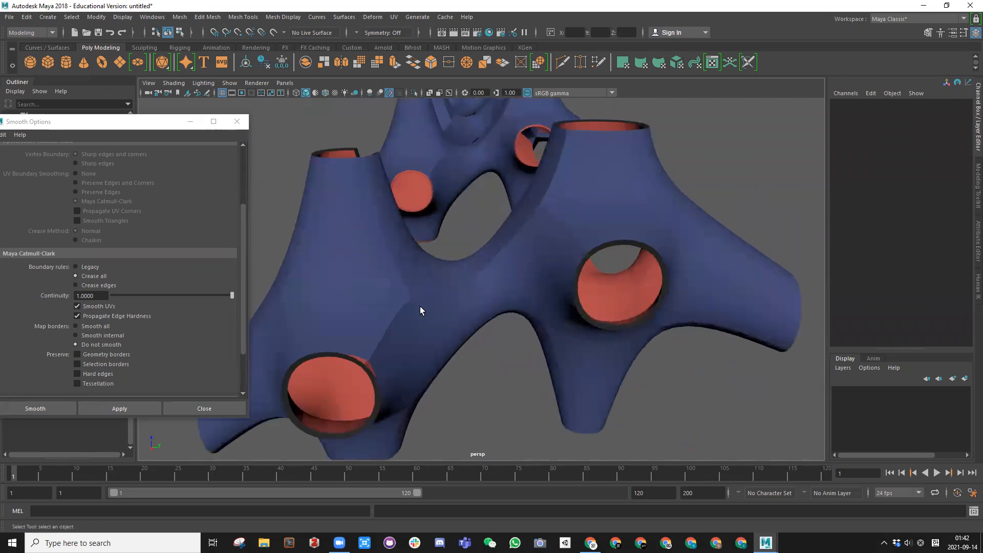
Select the smoothed copy, set its smoothing Divisions to 3, and deselect it
left_click(410, 314)
left_click_drag(547, 206, 579, 245, "alt")
left_click(585, 259)
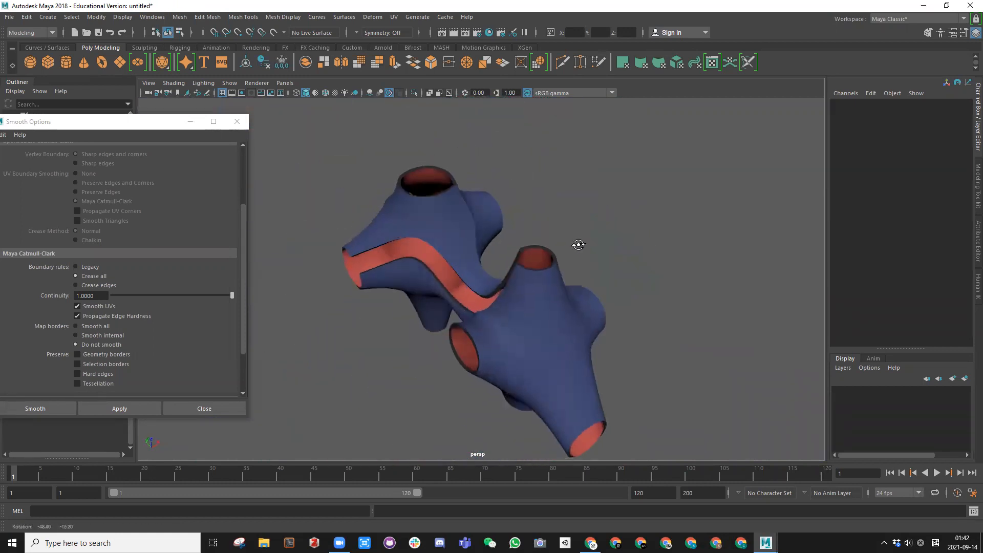
left_click(489, 222)
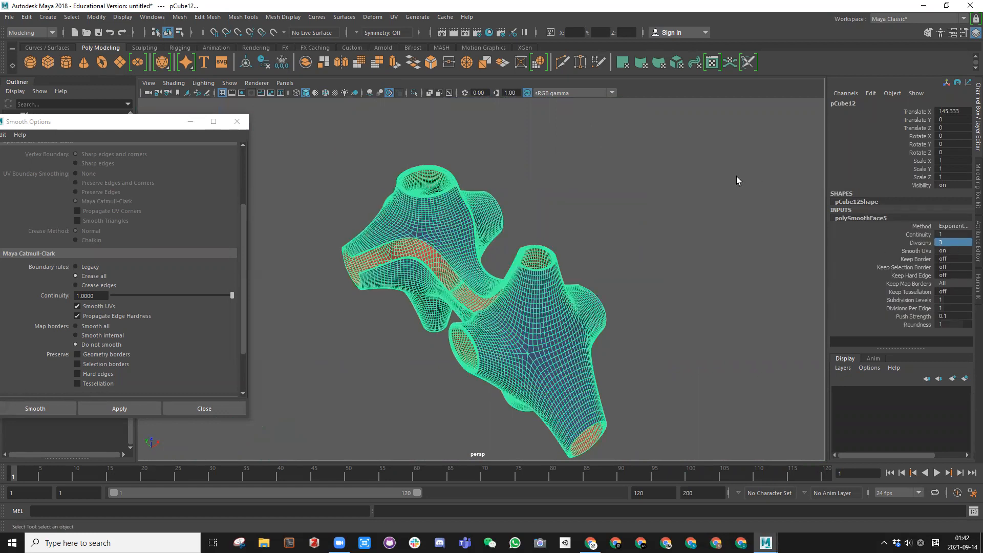
left_click(582, 242)
Inspect the refined shell's round tube rims, slot corners and interior up close, and its overall form from several sides
scroll(579, 242, "up", 3)
left_click_drag(579, 241, 496, 267, "alt")
scroll(500, 279, "up", 5)
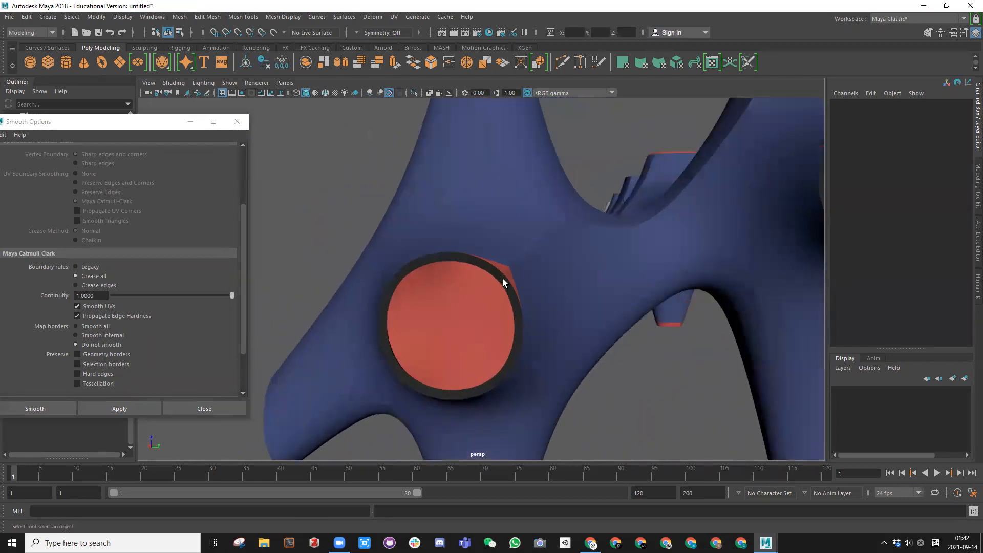
left_click(493, 285)
left_click(588, 394)
left_click_drag(538, 297, 647, 223, "alt")
scroll(722, 226, "up", 3)
left_click_drag(722, 226, 564, 163, "alt")
scroll(561, 254, "up", 5)
scroll(561, 254, "up", 3)
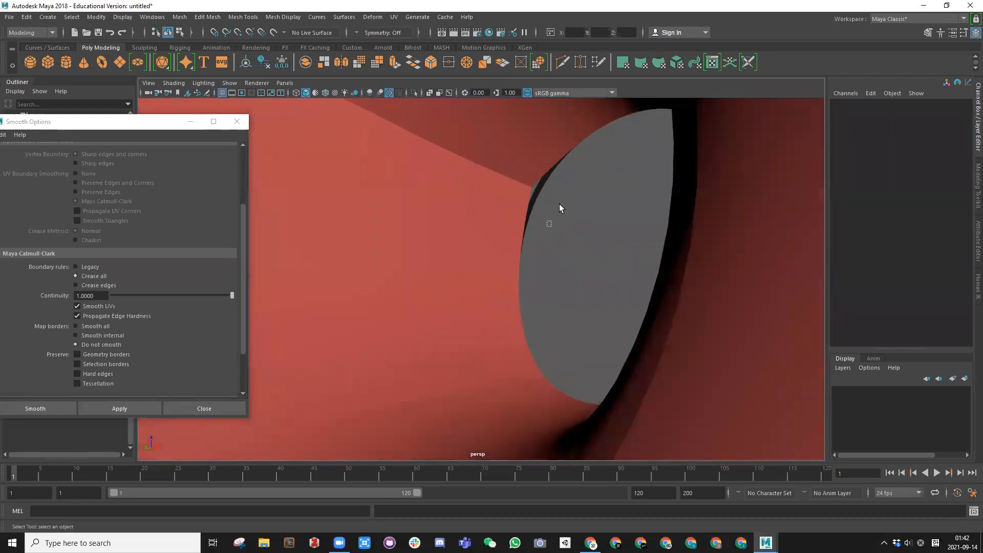
scroll(535, 230, "down", 10)
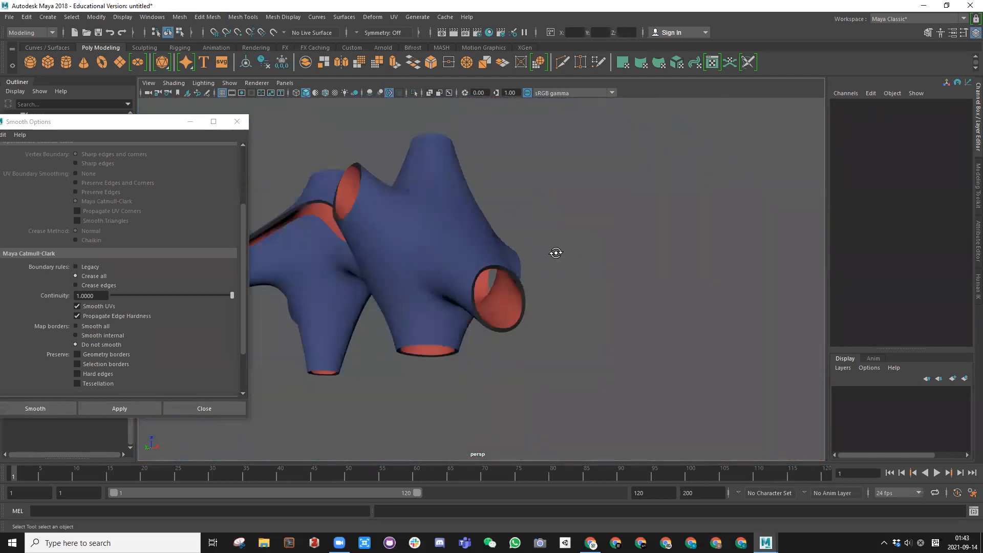
left_click_drag(556, 253, 660, 297, "alt")
middle_click_drag(468, 264, 573, 226, "alt")
scroll(573, 226, "down", 5)
scroll(574, 226, "up", 5)
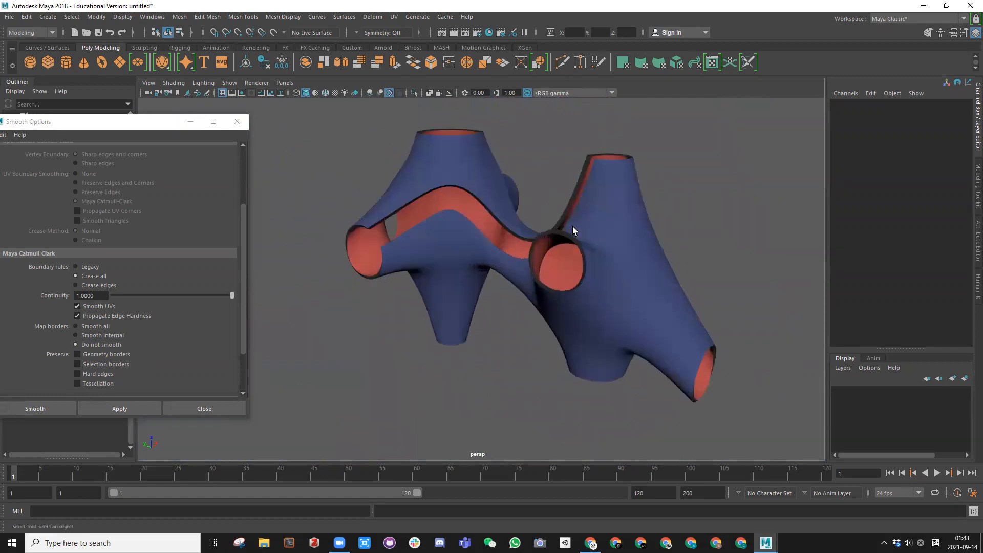
scroll(570, 229, "up", 3)
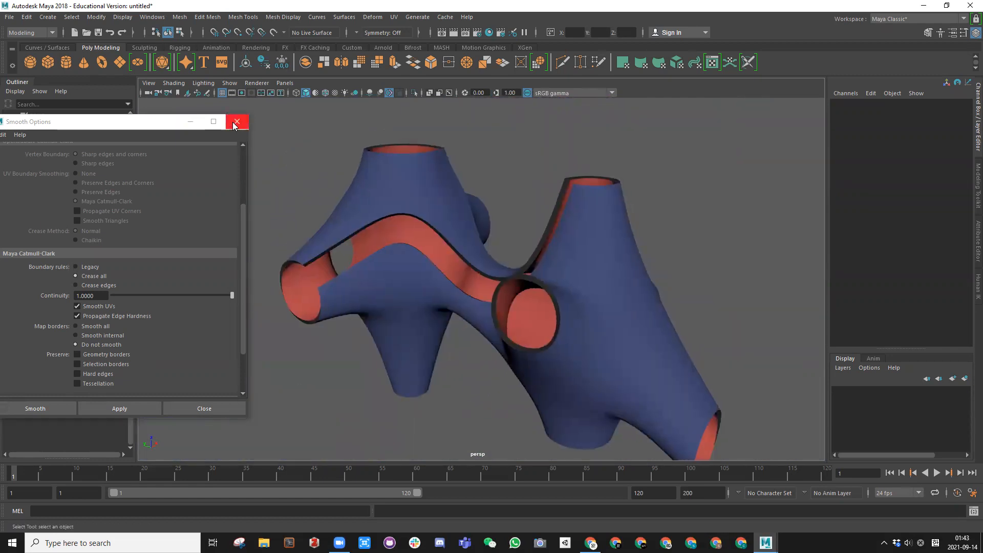
Close the Smooth options and frame the whole smoothed shell
left_click(237, 122)
left_click_drag(397, 211, 423, 211, "alt")
middle_click_drag(422, 211, 431, 230, "alt")
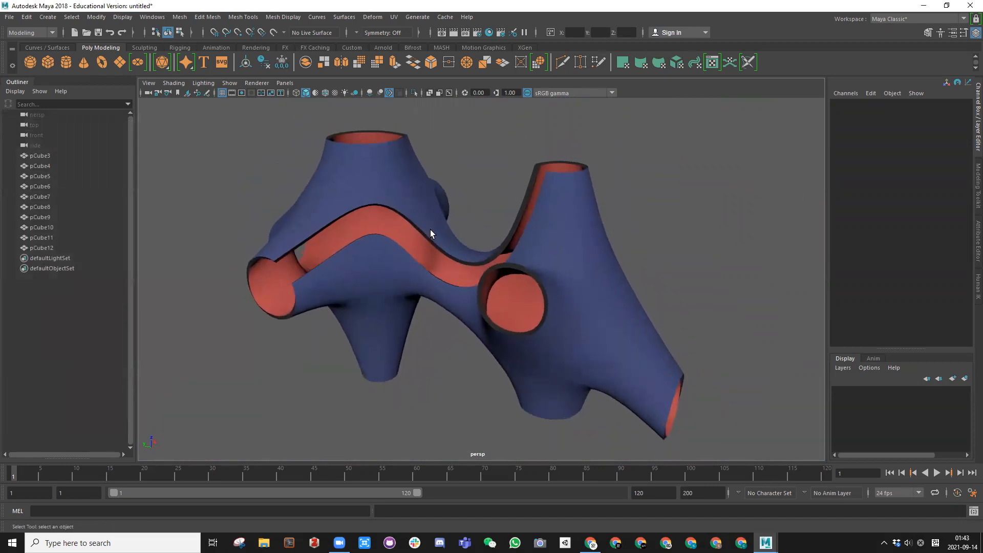